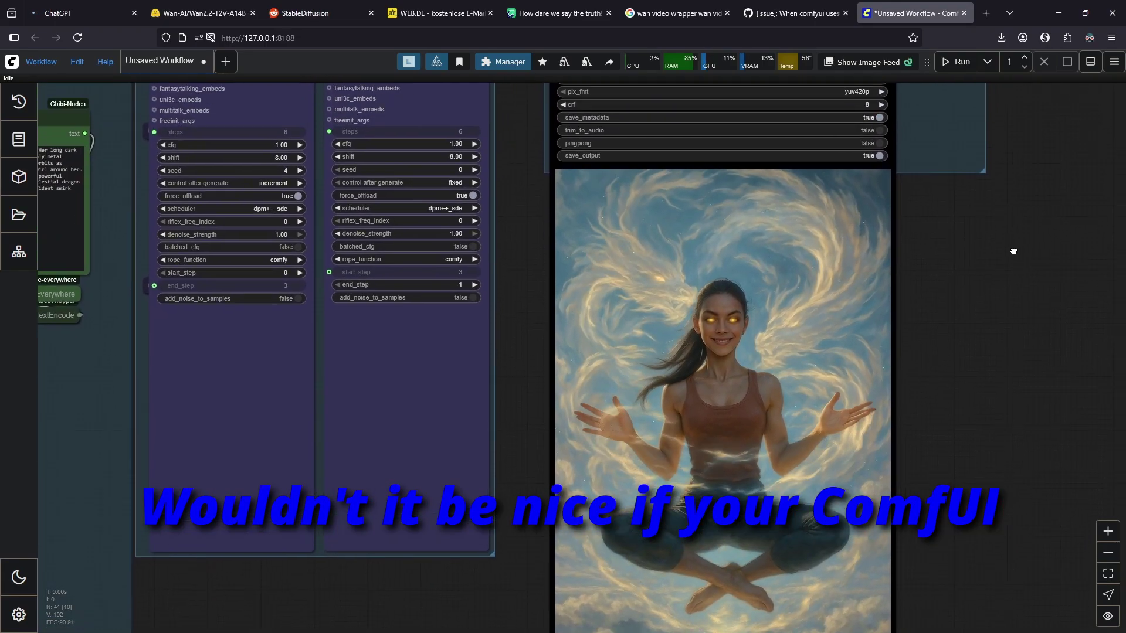
Step: Open the SageAttention3 speed comparison figure (490s vs 164s on RTX5090) full size
drag(606, 213, 895, 230)
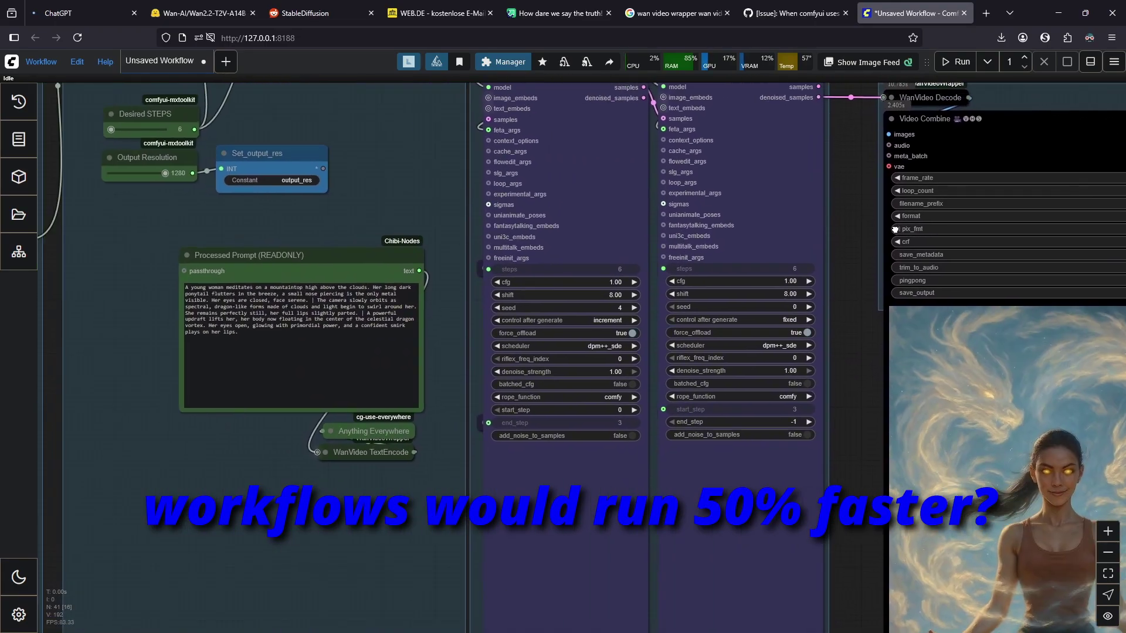
drag(407, 229, 645, 238)
scroll(811, 263, down, 5)
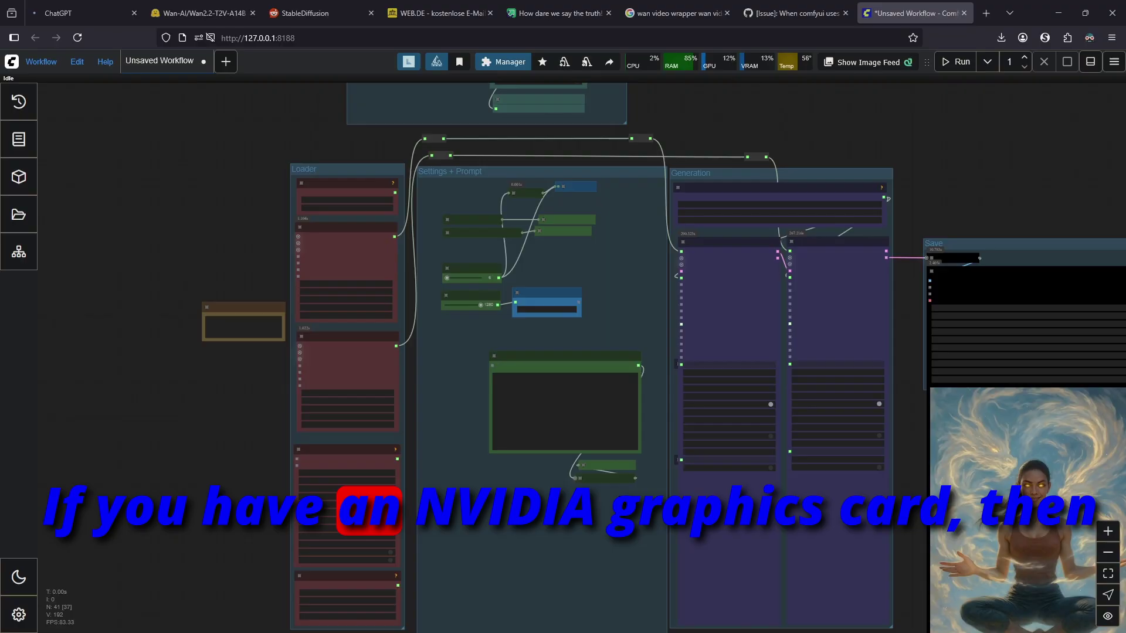
scroll(910, 481, up, 6)
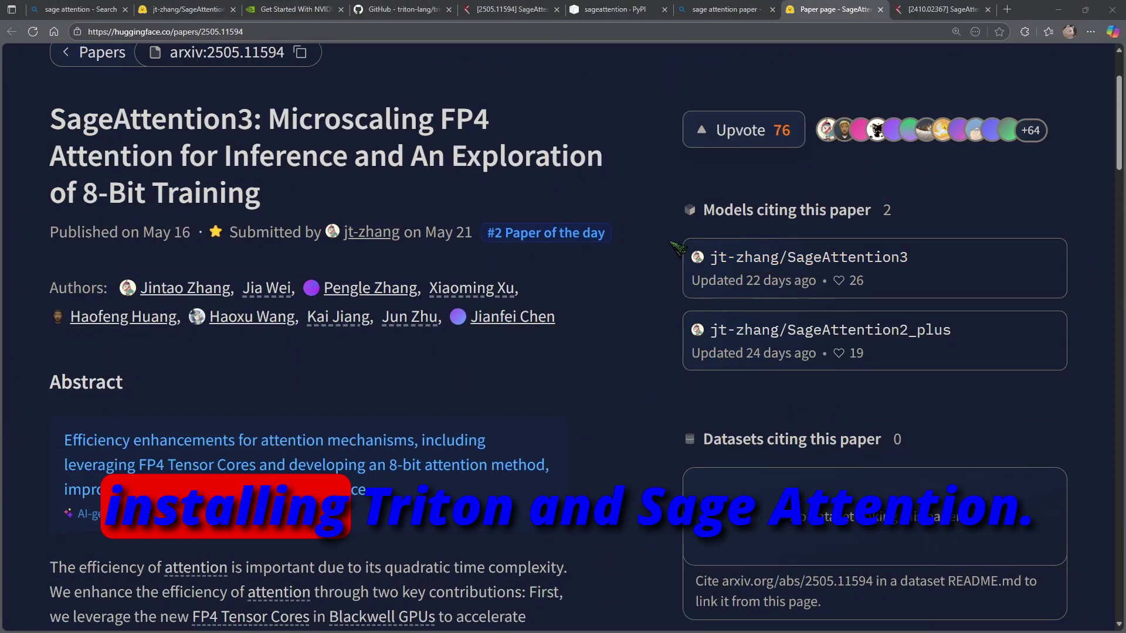
scroll(677, 248, down, 15)
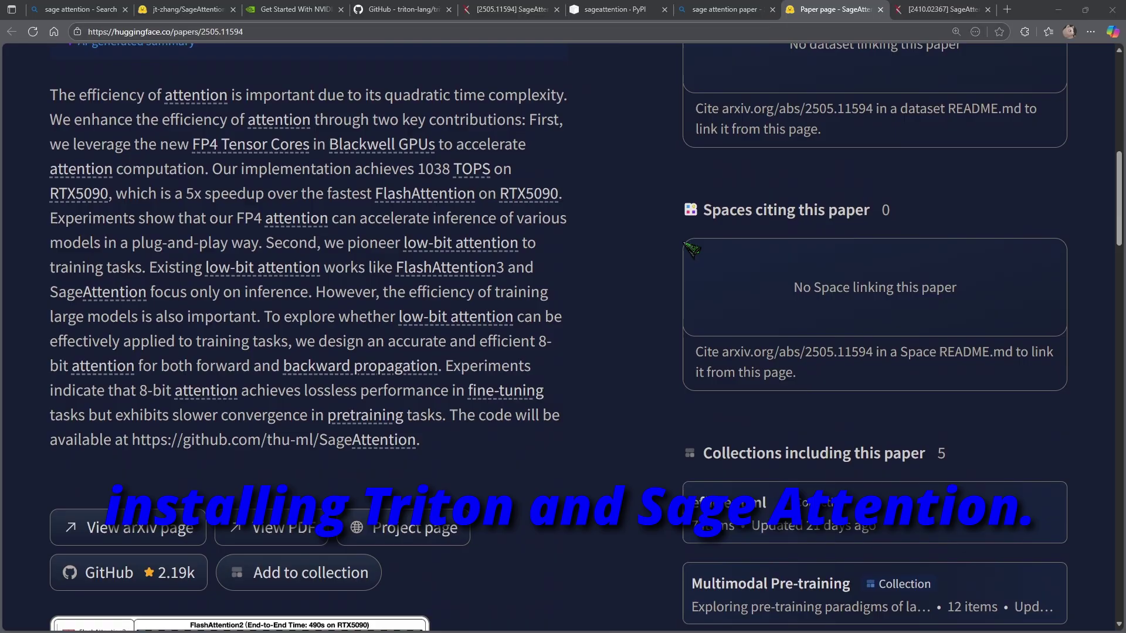
click(265, 273)
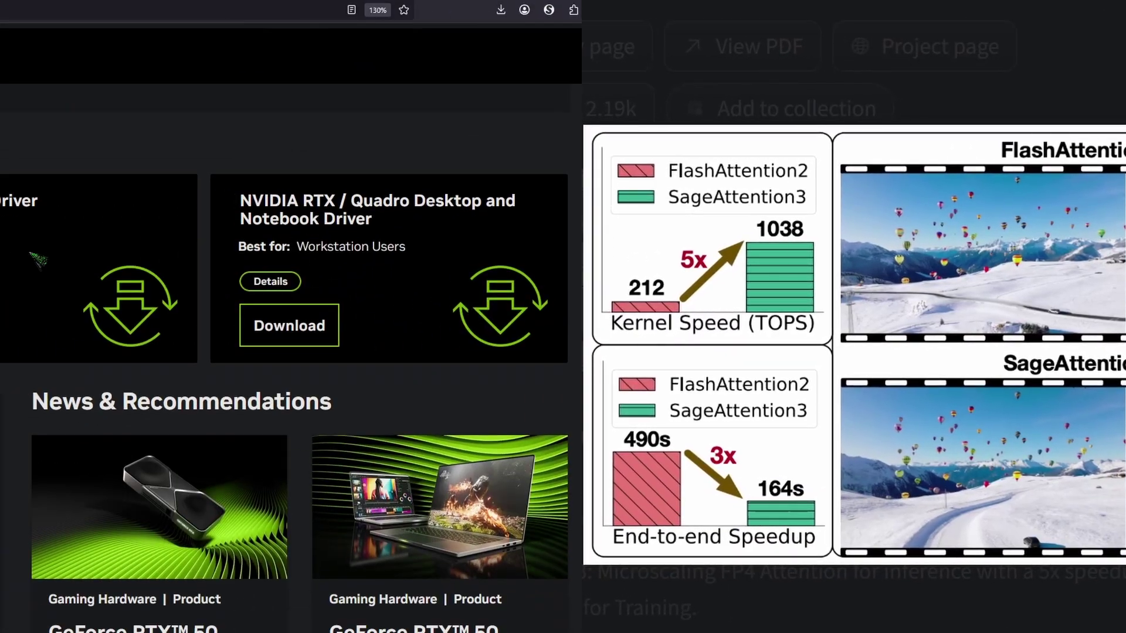
Step: Launch the downloaded Python 3.12.10 64-bit Windows installer and centre its setup window
scroll(603, 382, up, 1)
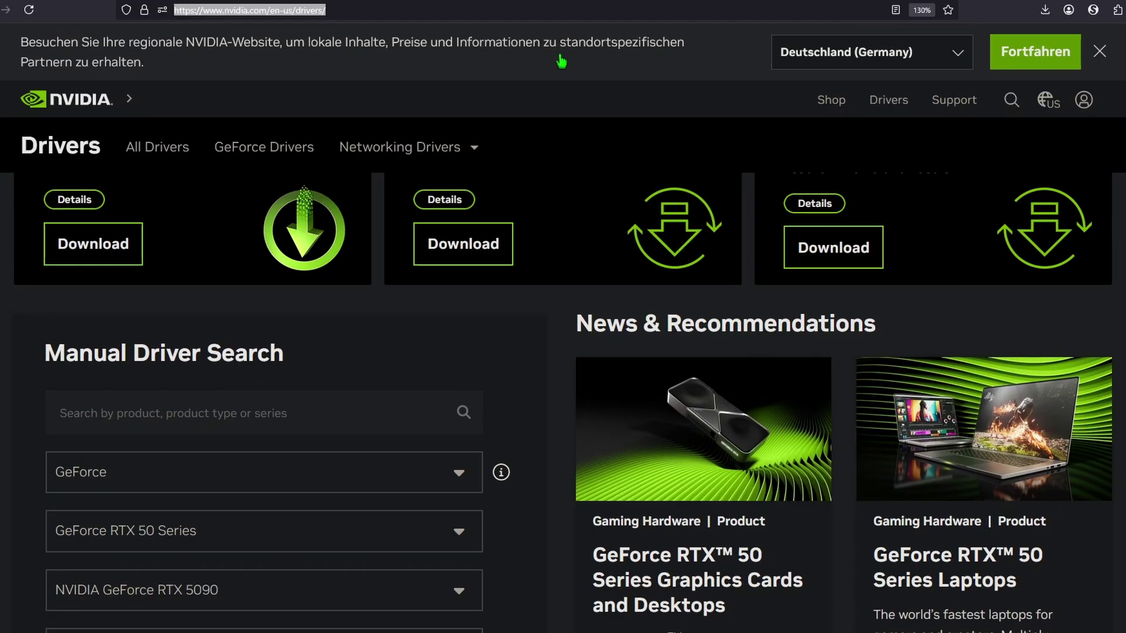
scroll(399, 235, up, 3)
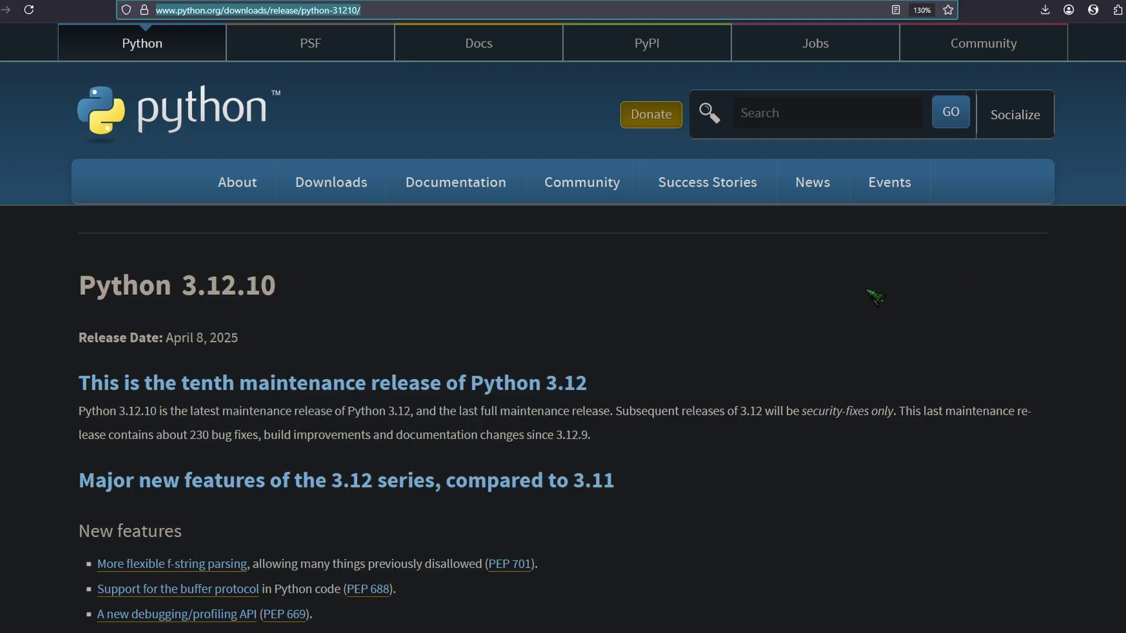
scroll(676, 390, down, 2)
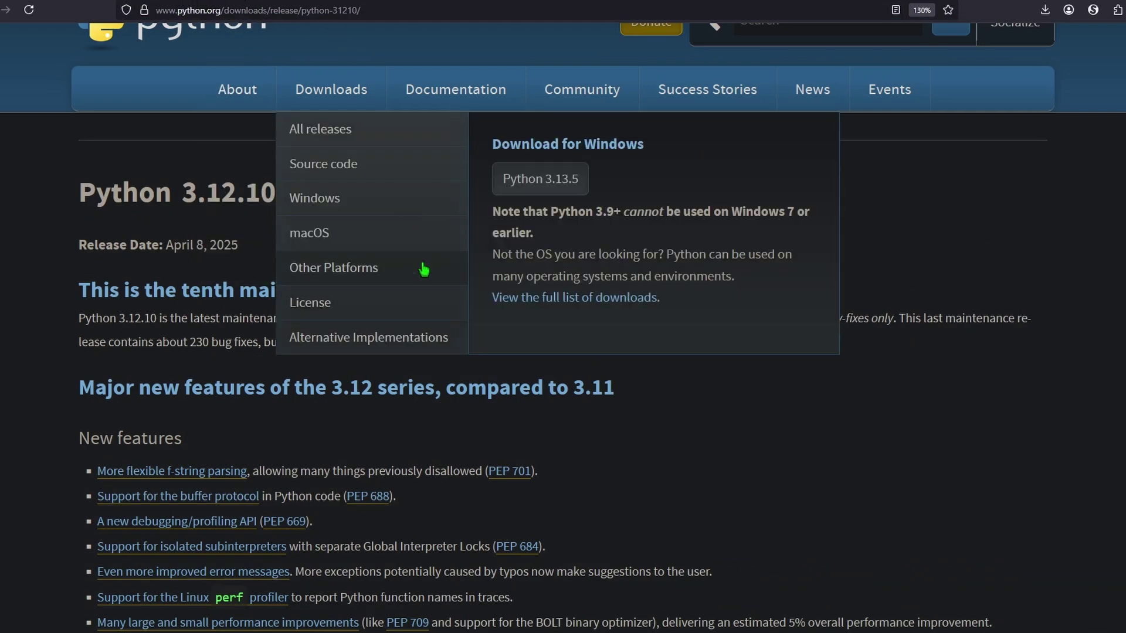
scroll(422, 269, down, 10)
scroll(821, 162, down, 8)
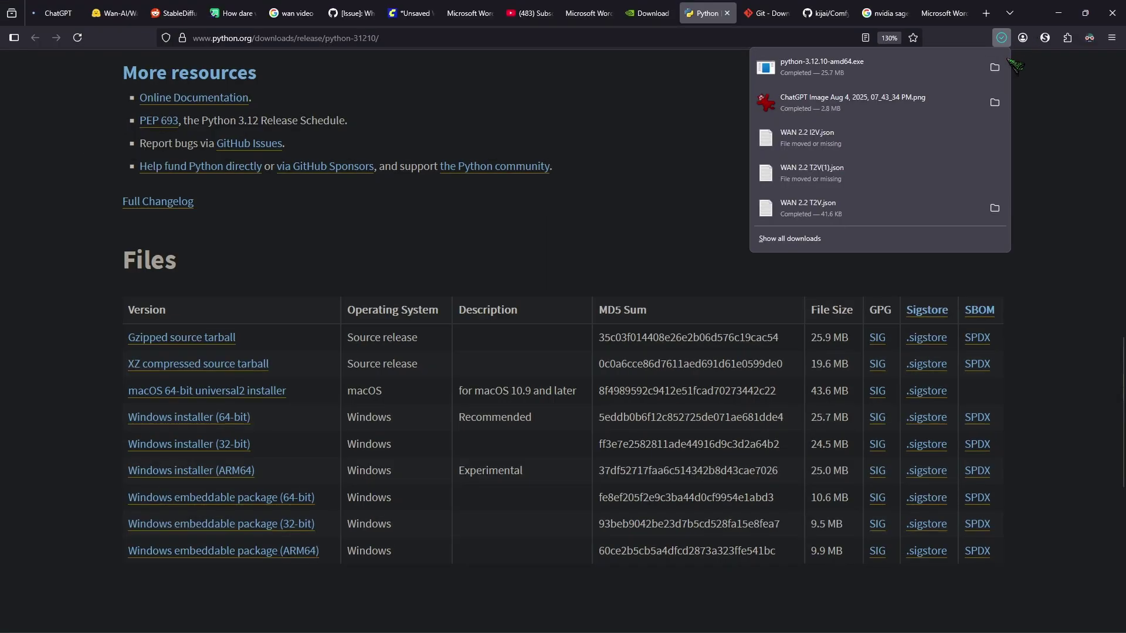
click(999, 69)
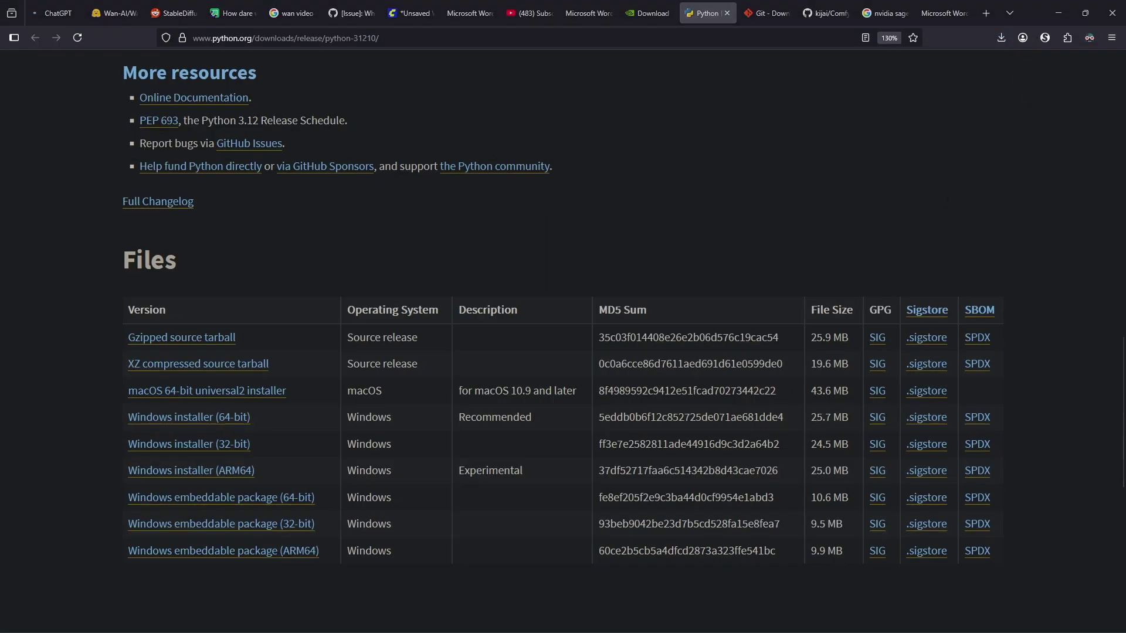
drag(1125, 273, 601, 181)
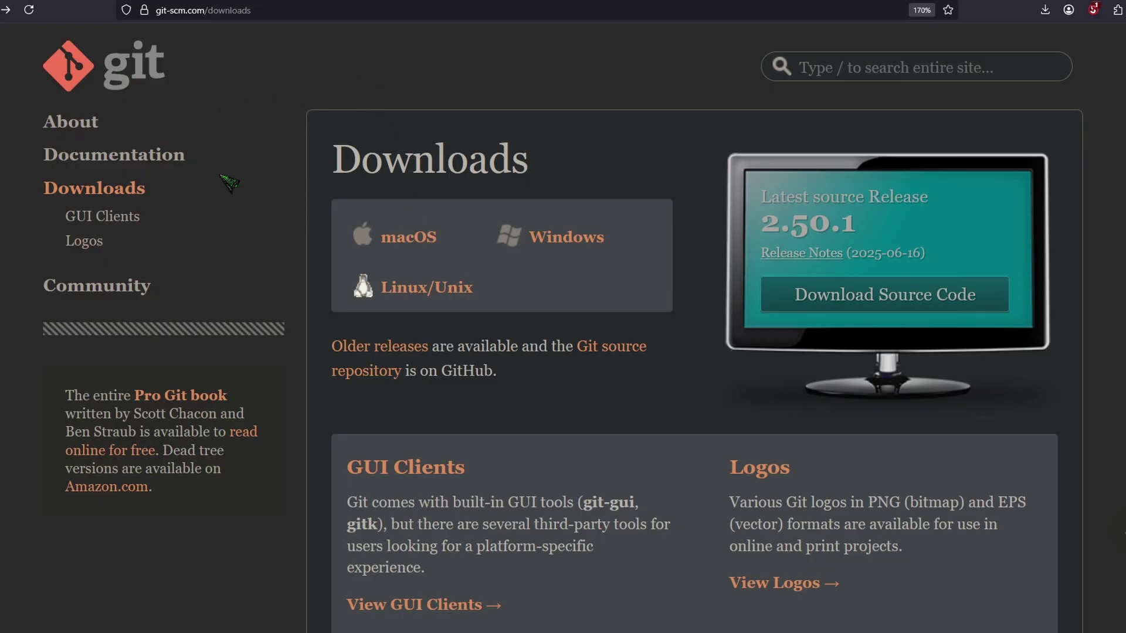
Step: Open Git's Download for Windows page offering the 2.50.1 x64 standalone Setup installers
click(563, 248)
scroll(674, 221, down, 4)
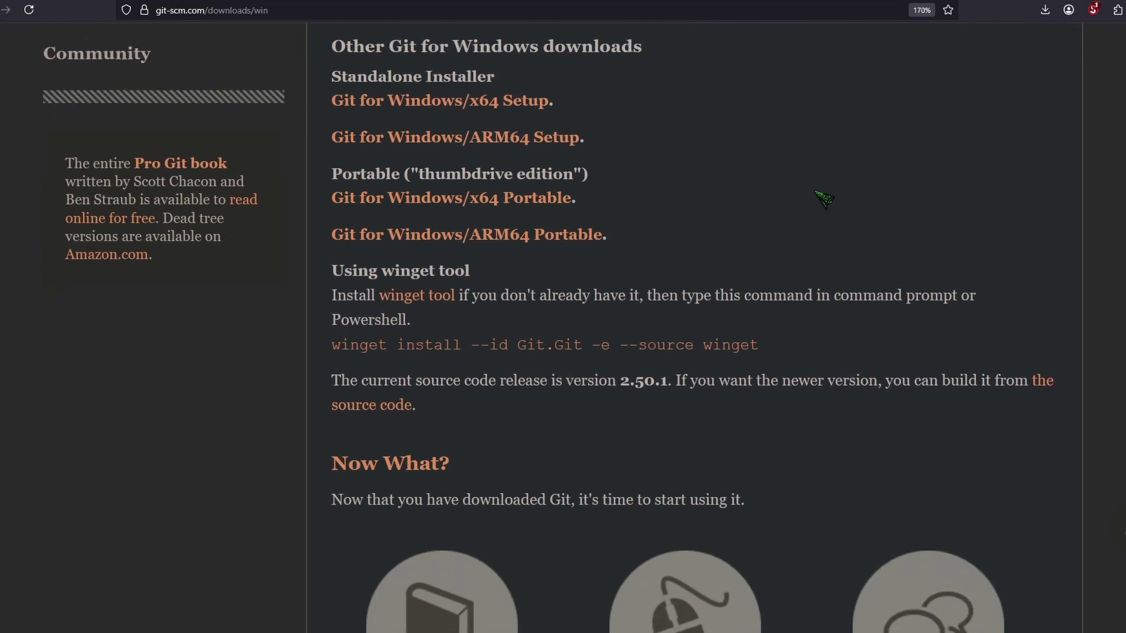
scroll(548, 239, up, 2)
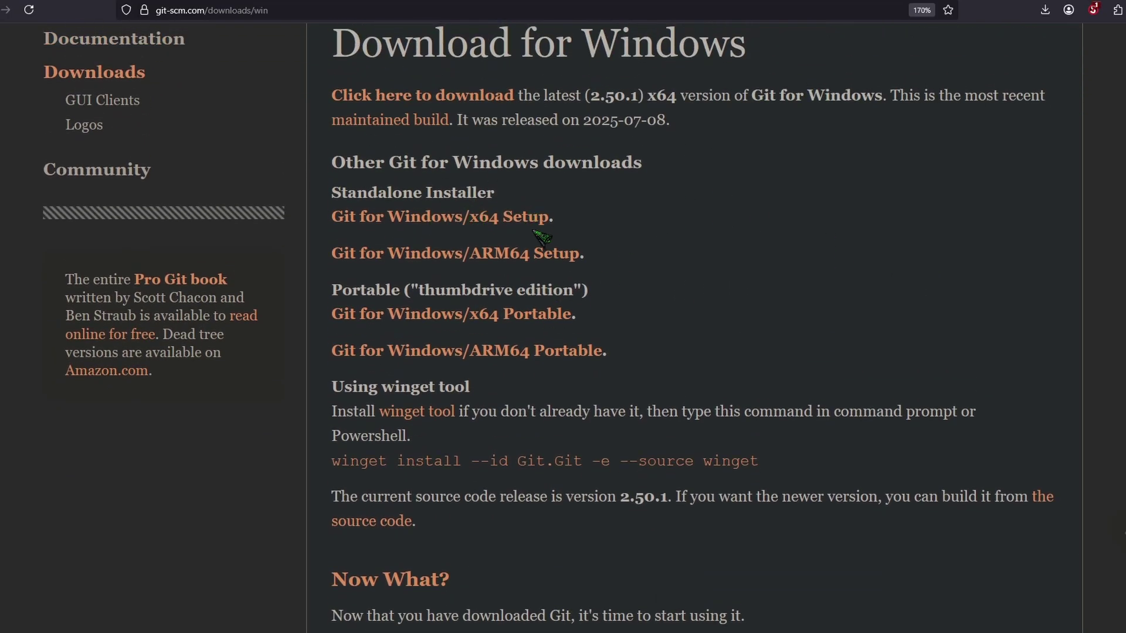
Step: Download the 64-bit Git installer and accept the license, components, editor and branch-name defaults
click(499, 222)
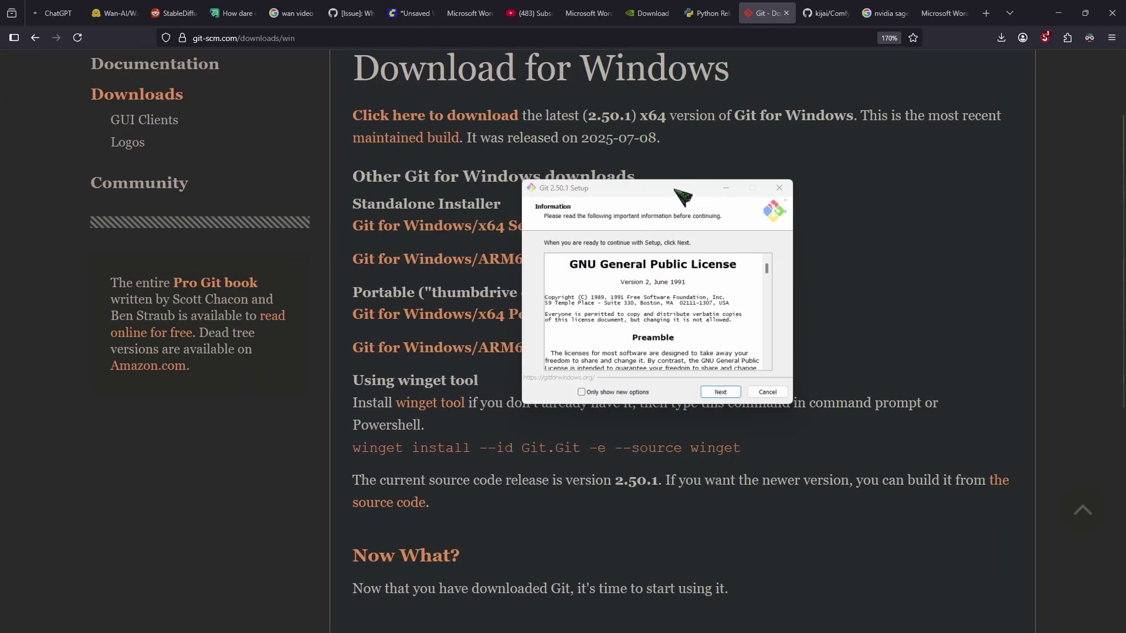
click(725, 393)
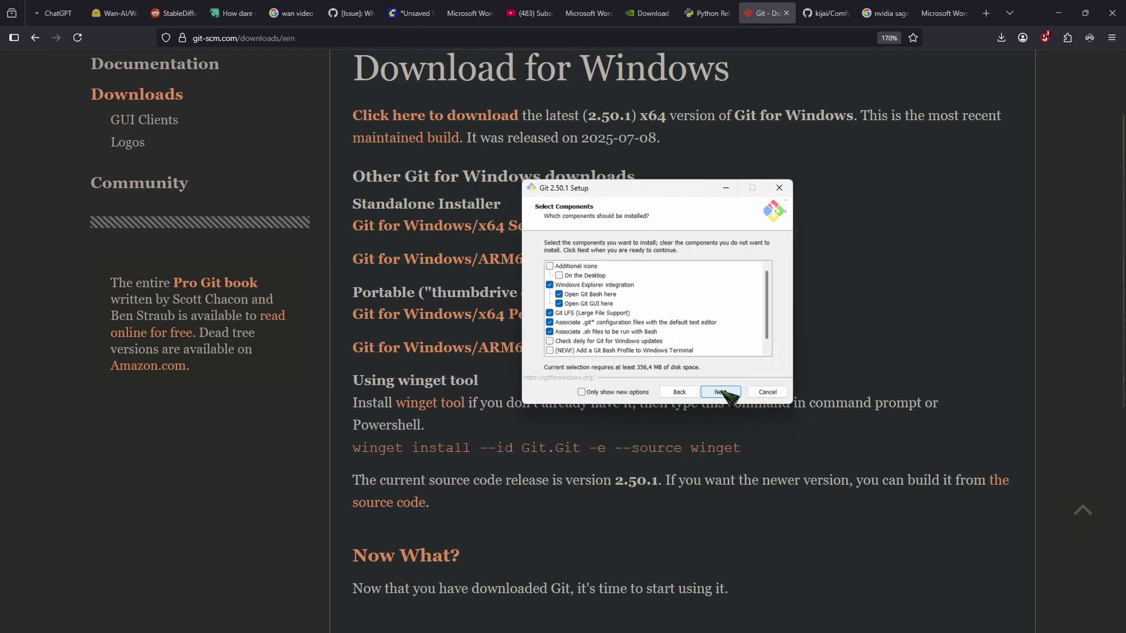
click(725, 393)
click(724, 393)
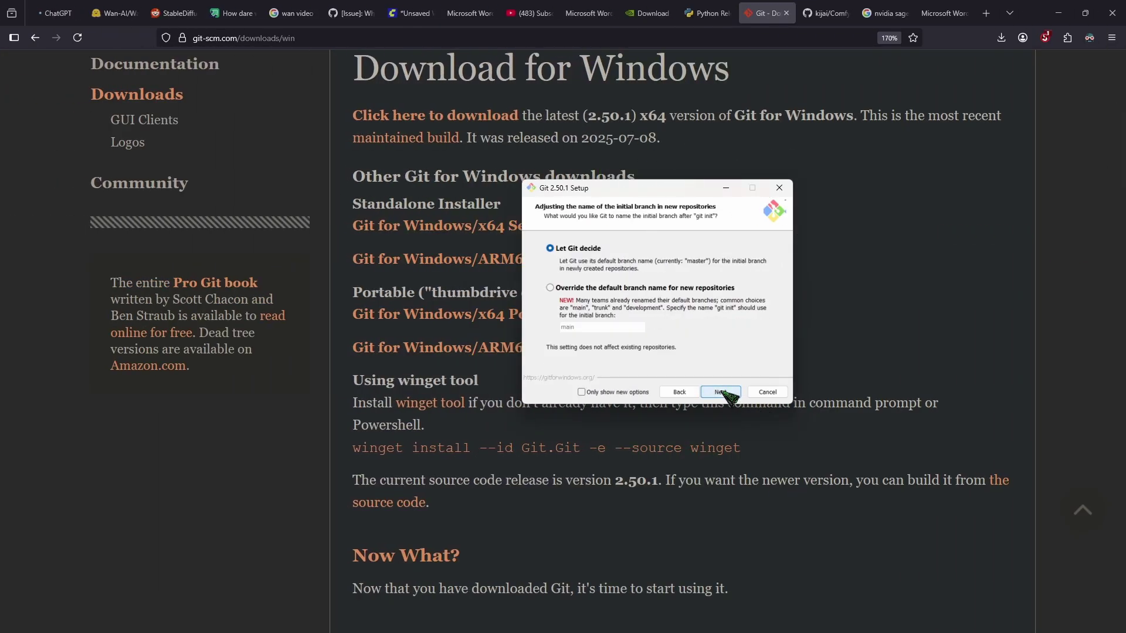
click(723, 393)
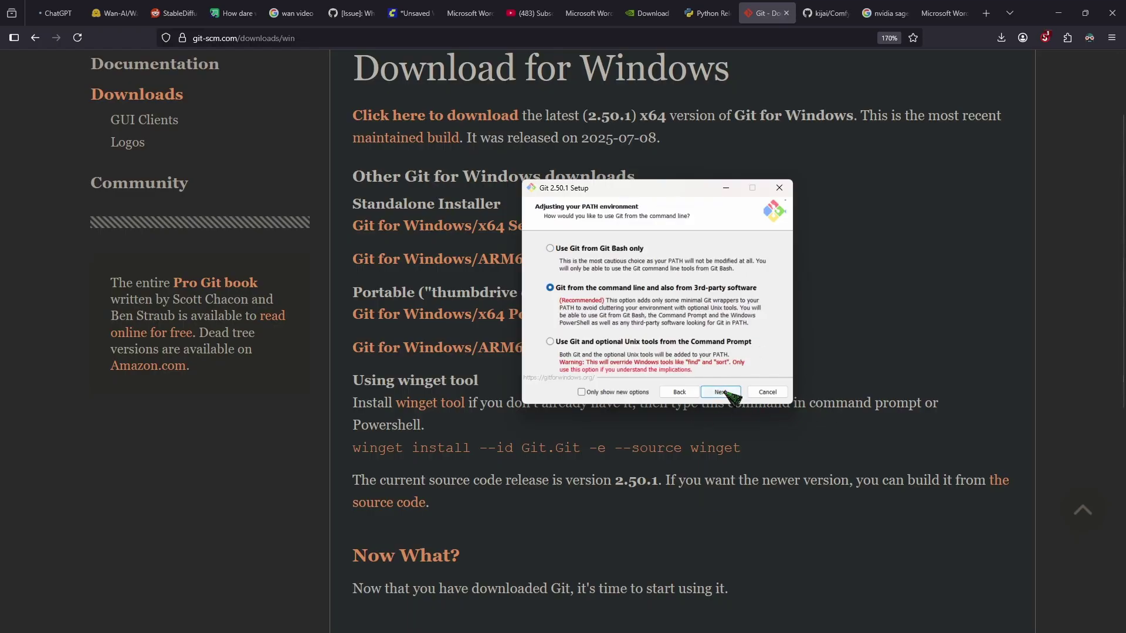
Step: Keep the default PATH, SSH, OpenSSL, line-ending, MinTTY and git pull settings
click(725, 393)
click(727, 392)
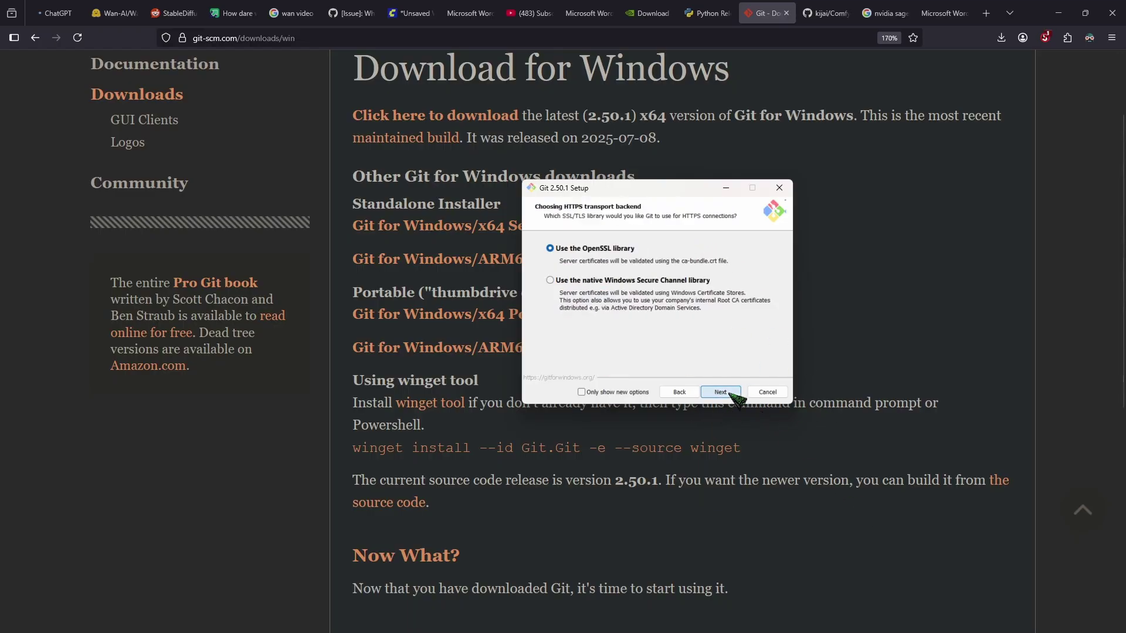
click(720, 391)
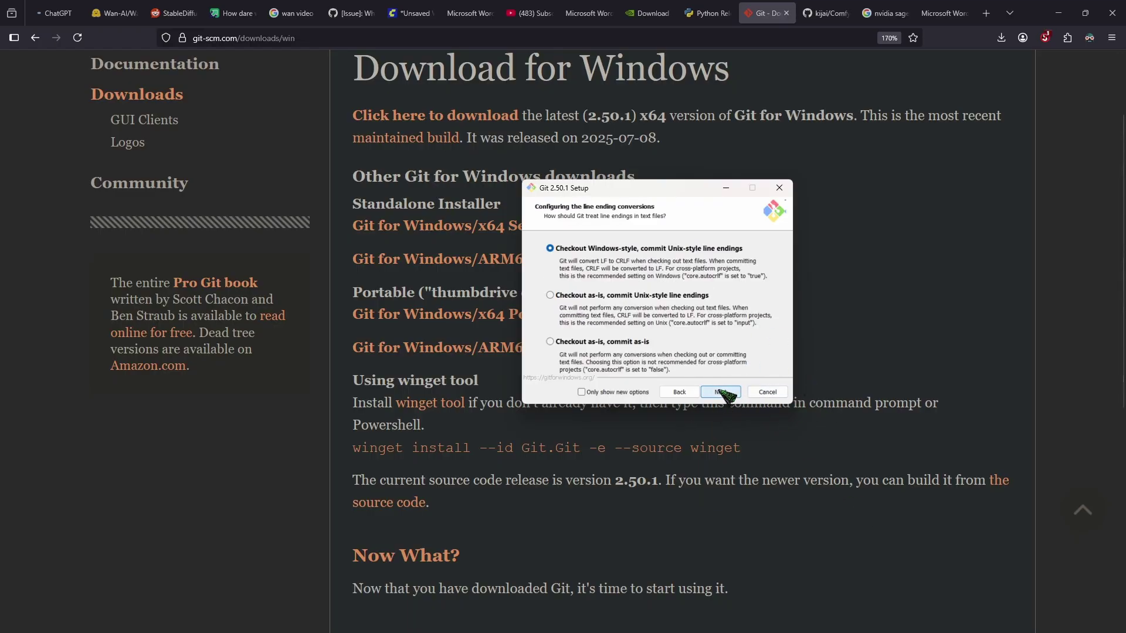
click(720, 391)
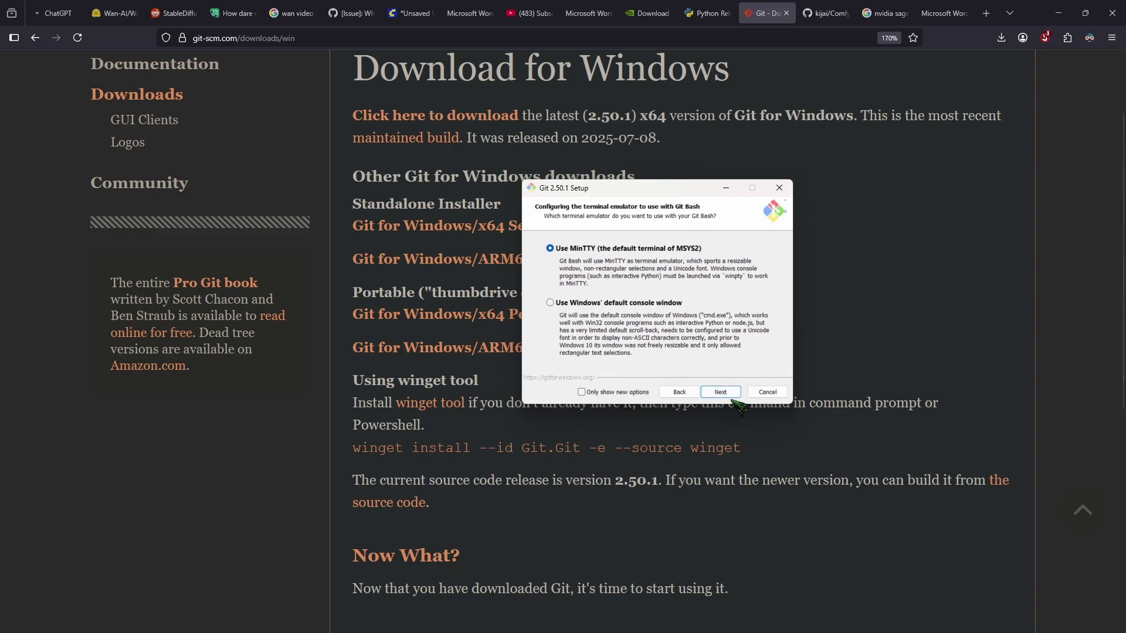
click(725, 390)
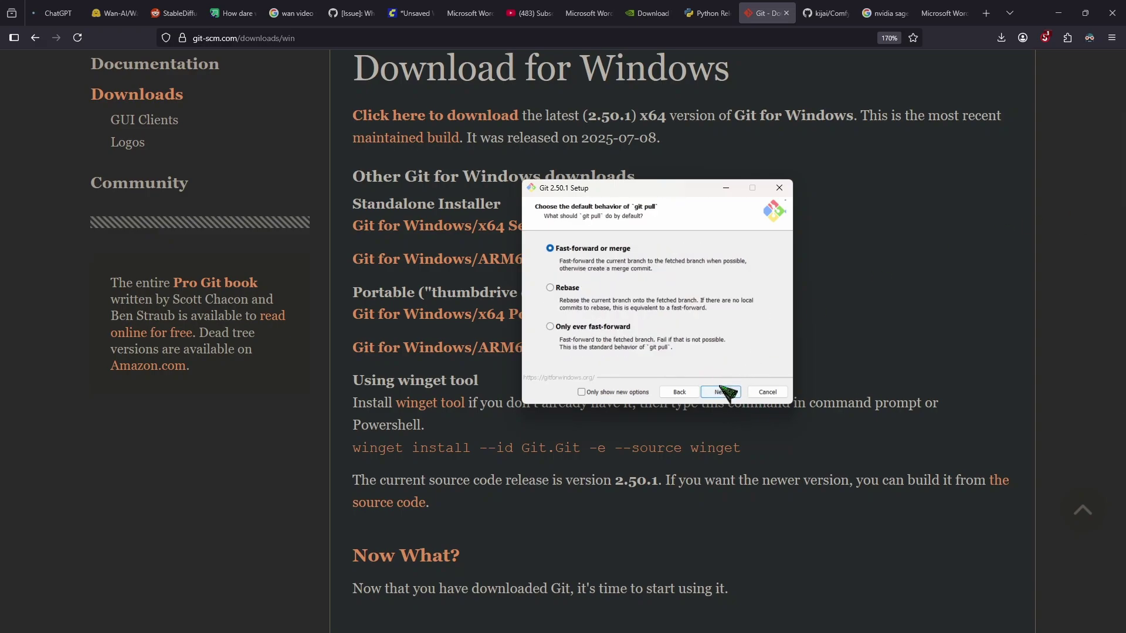
click(731, 388)
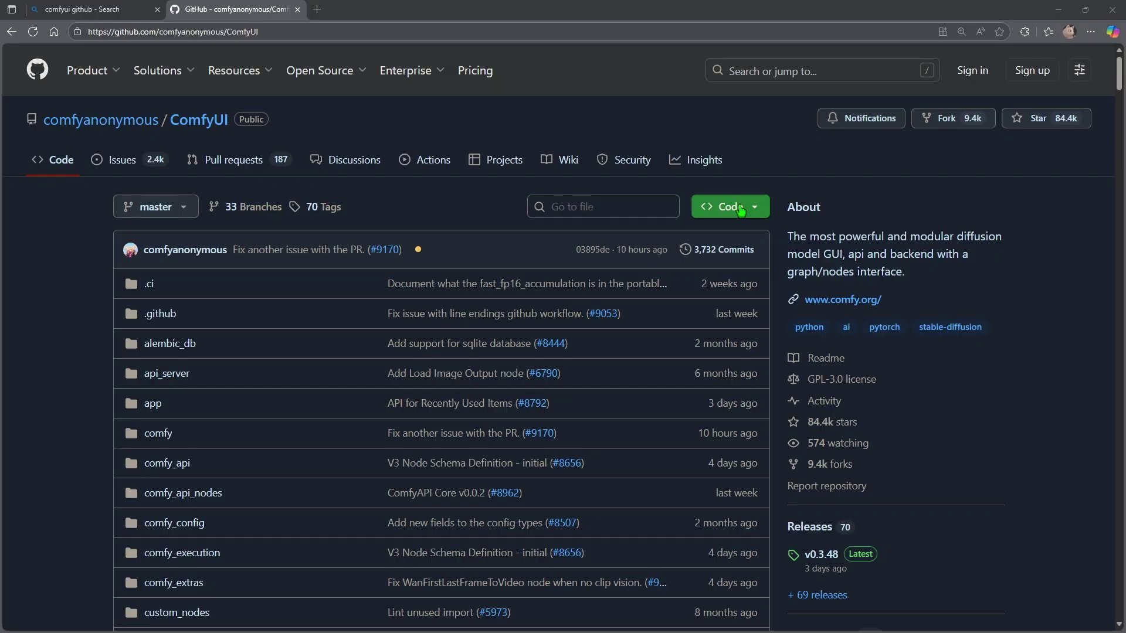
Step: Copy the comfyanonymous/ComfyUI HTTPS clone URL from the green Code menu
click(741, 210)
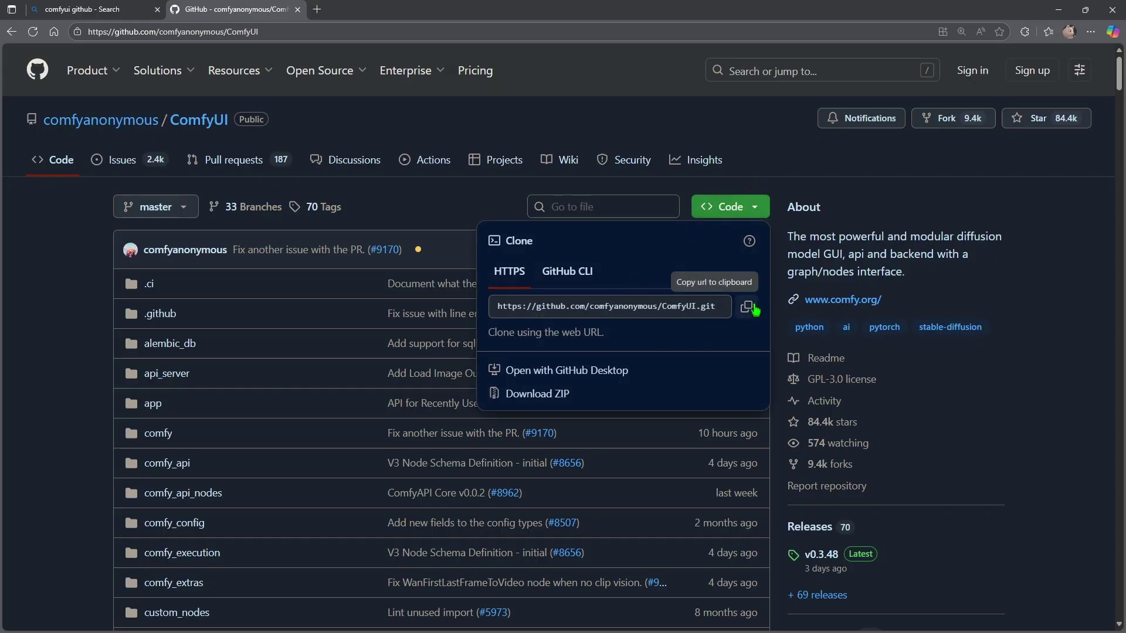
click(746, 308)
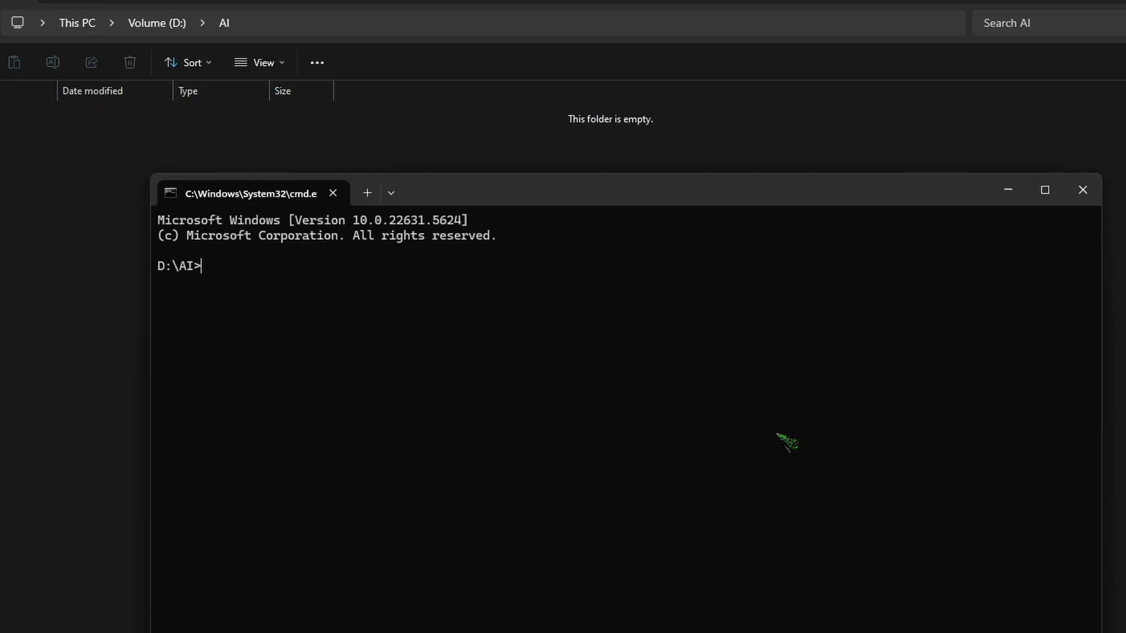
Step: Clone the ComfyUI repository into D:\AI and move into the ComfyUI folder
text(git clone)
key(ctrl+v)
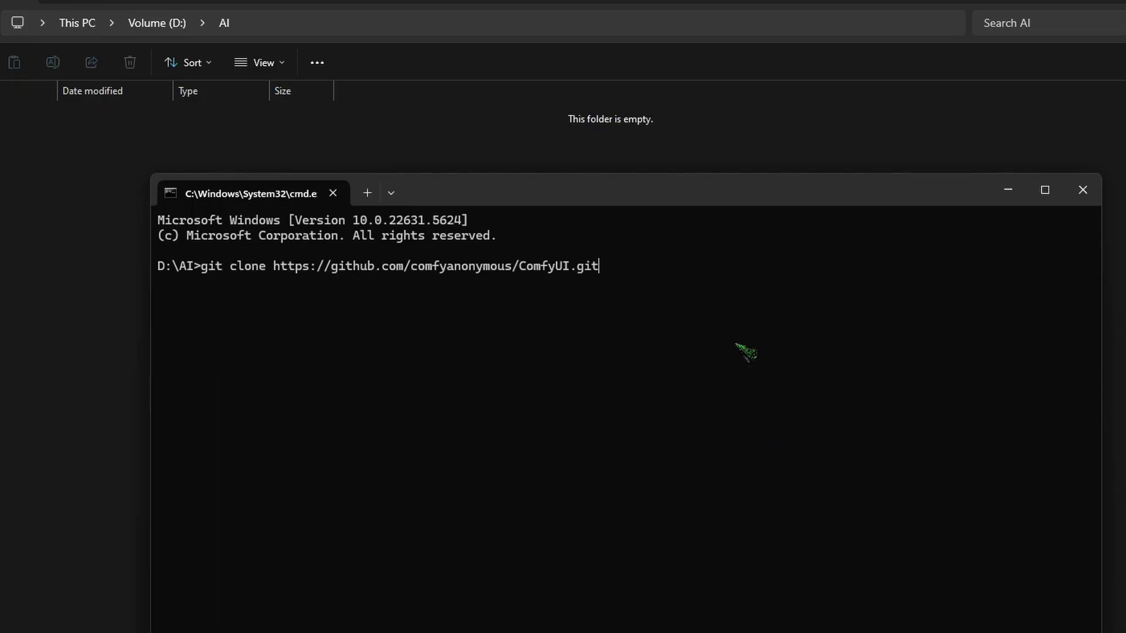
key(Return)
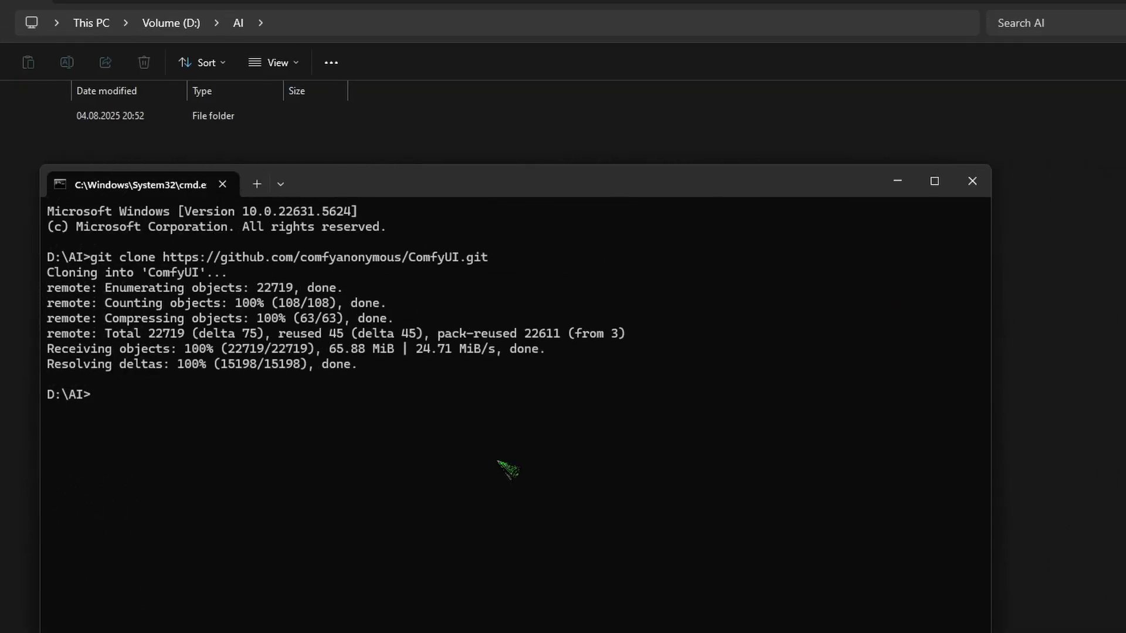
text(cd C)
key(Tab)
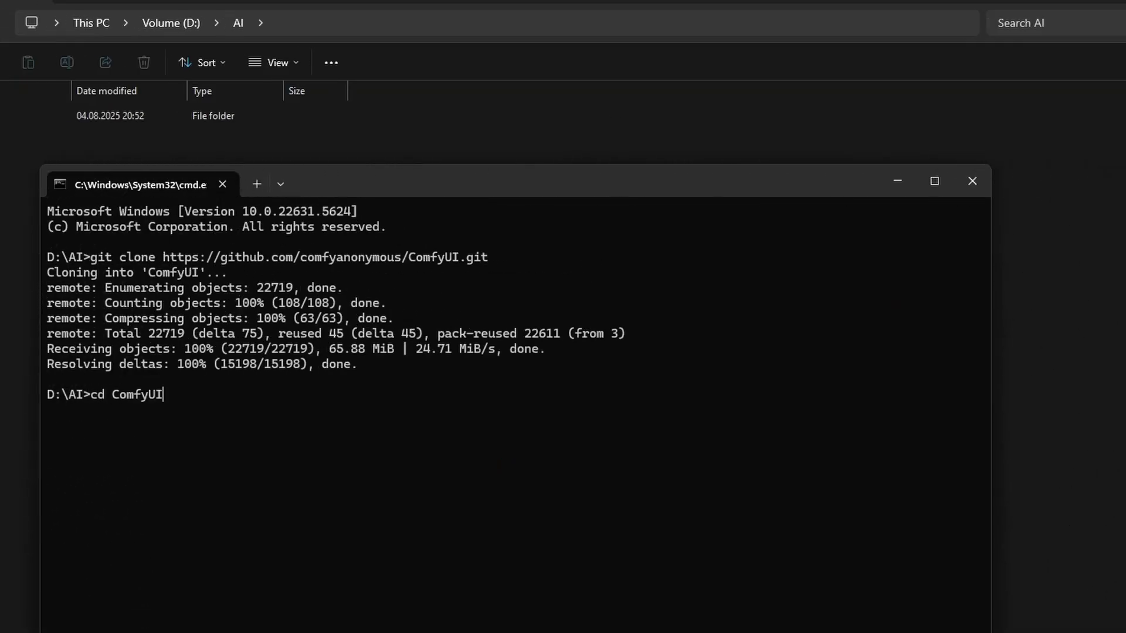
key(Return)
Step: Create a Python 3.12 virtual environment named venv and enter 'call venv\Scripts\activate'
key(ctrl+v)
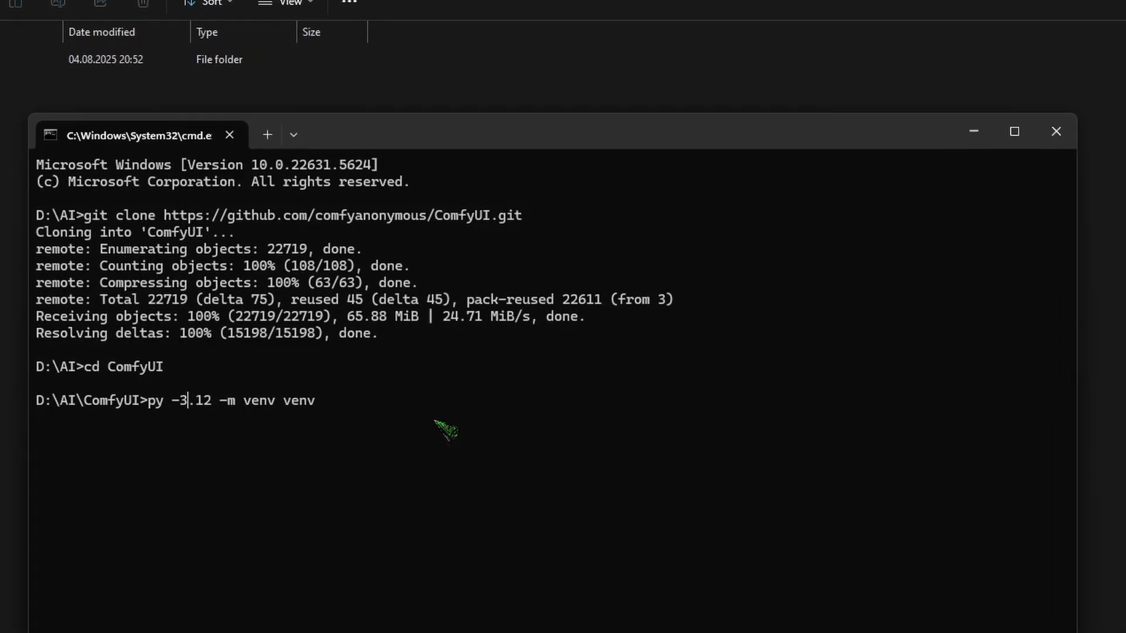
key(Right)
key(Right)
key(Right)
key(Right)
key(Right)
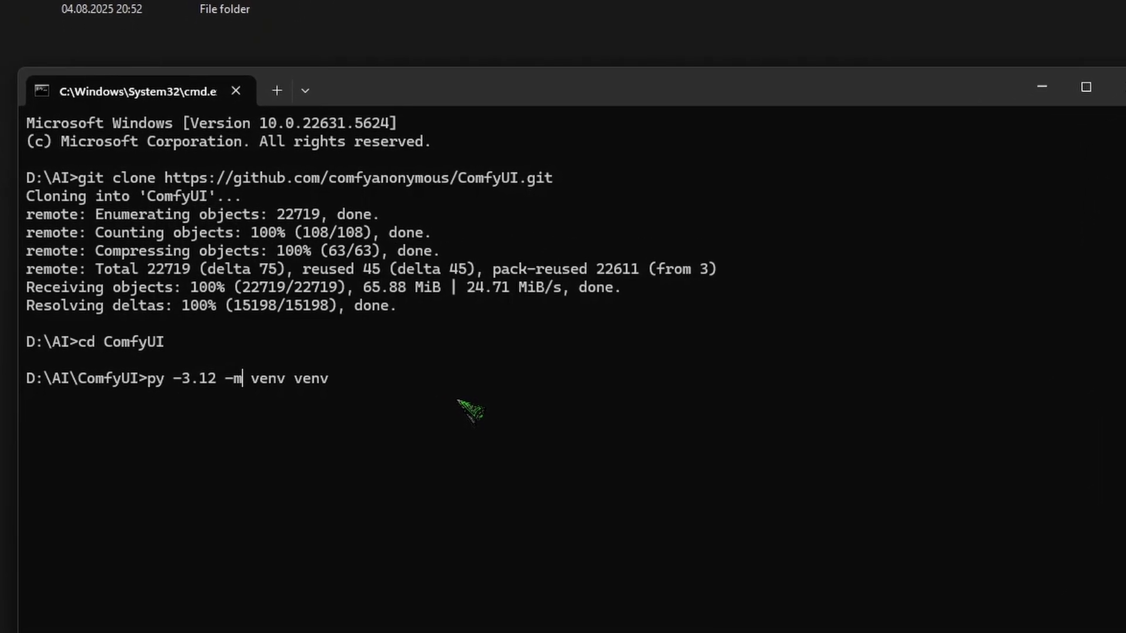
key(Right)
key(Right)
key(Right)
key(Right)
key(Right)
key(Right)
key(Right)
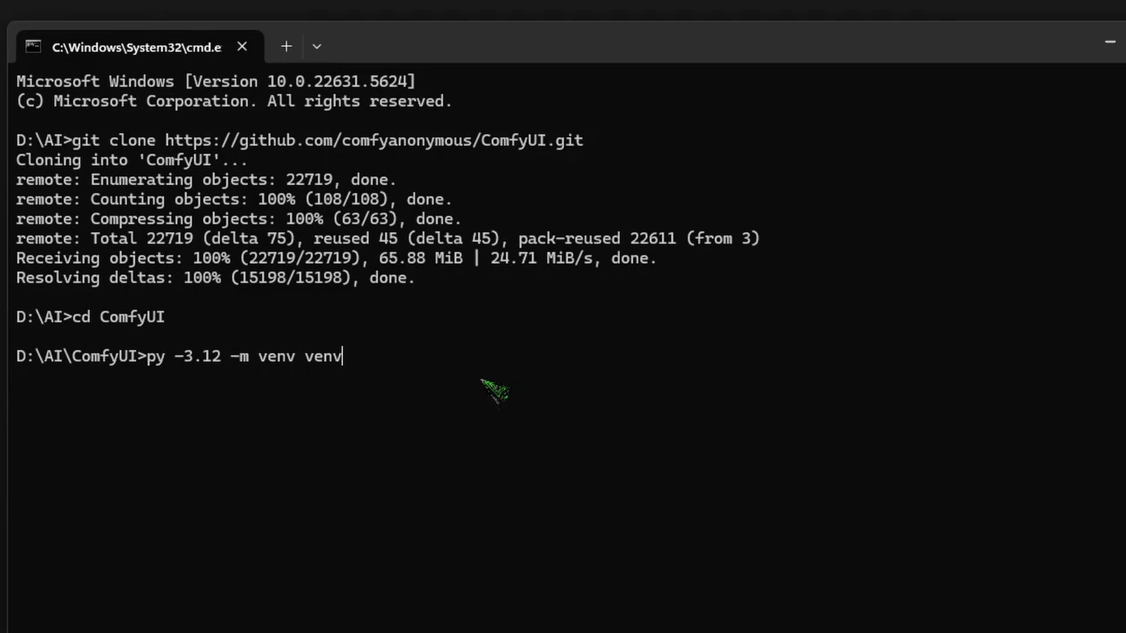
key(Return)
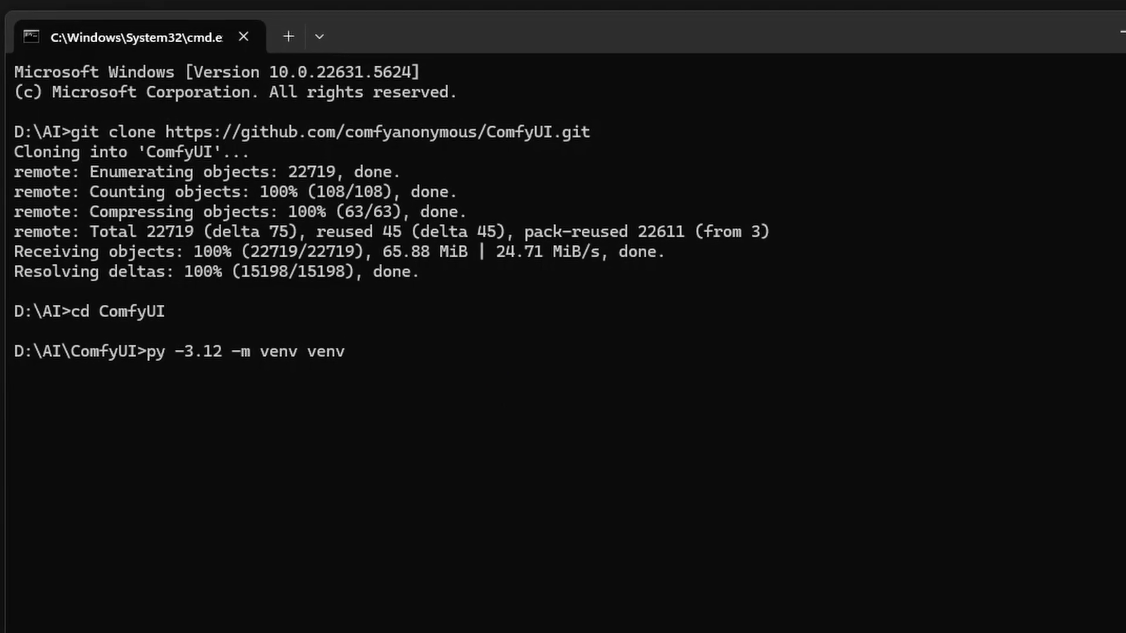
text(call venv\Scripts\activate)
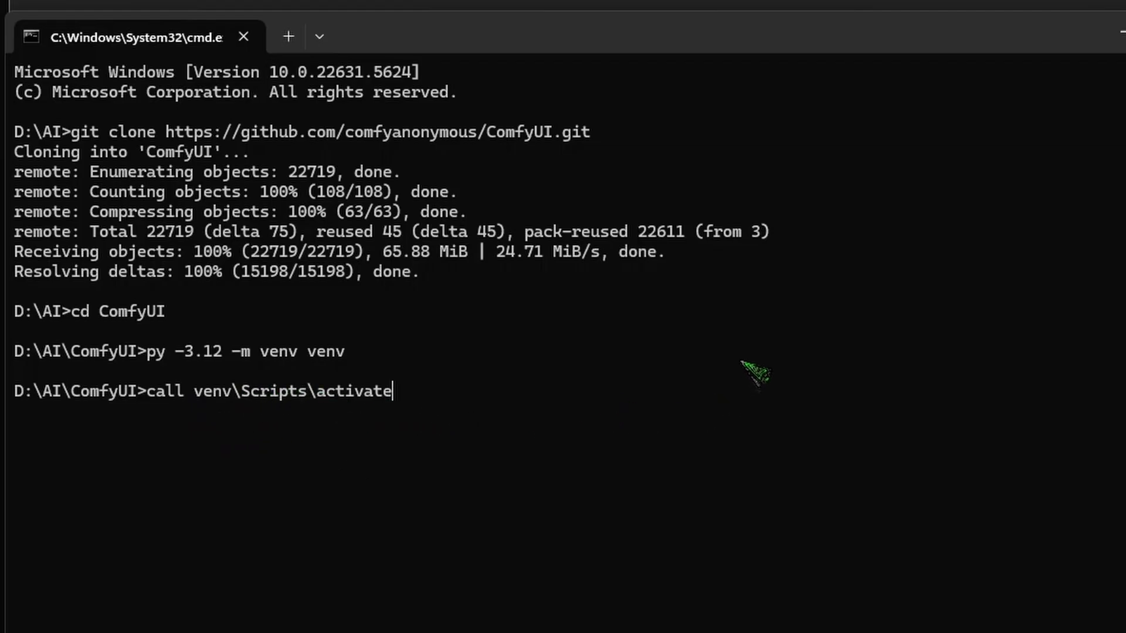
Step: Activate the venv and select the README's NVIDIA stable pip install torch command
key(Return)
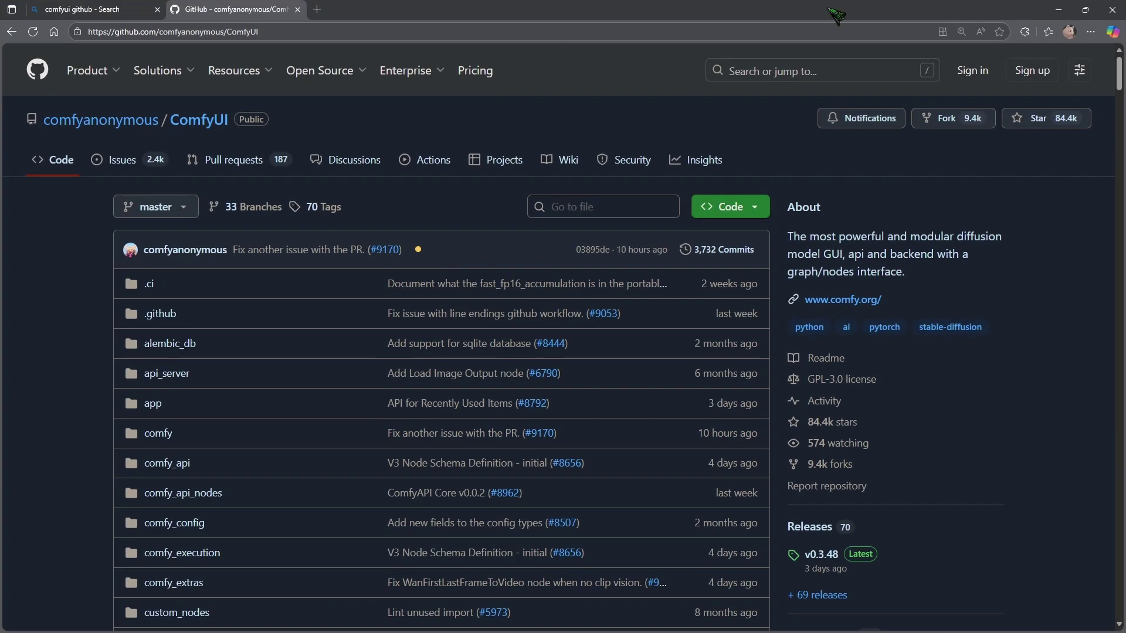
scroll(88, 270, down, 6)
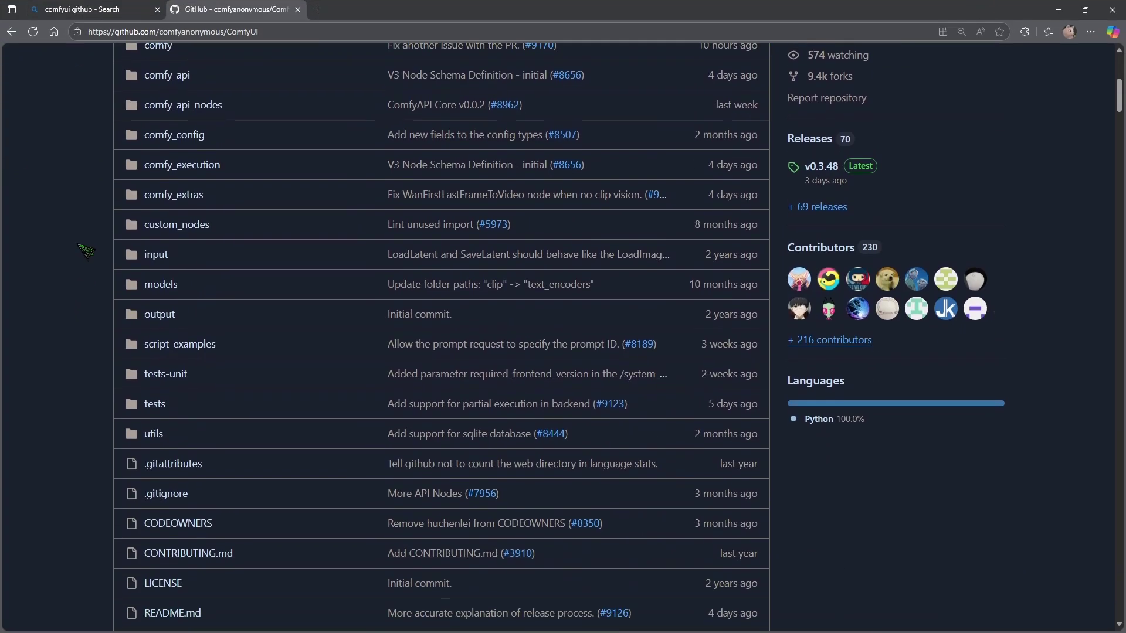
scroll(87, 251, down, 20)
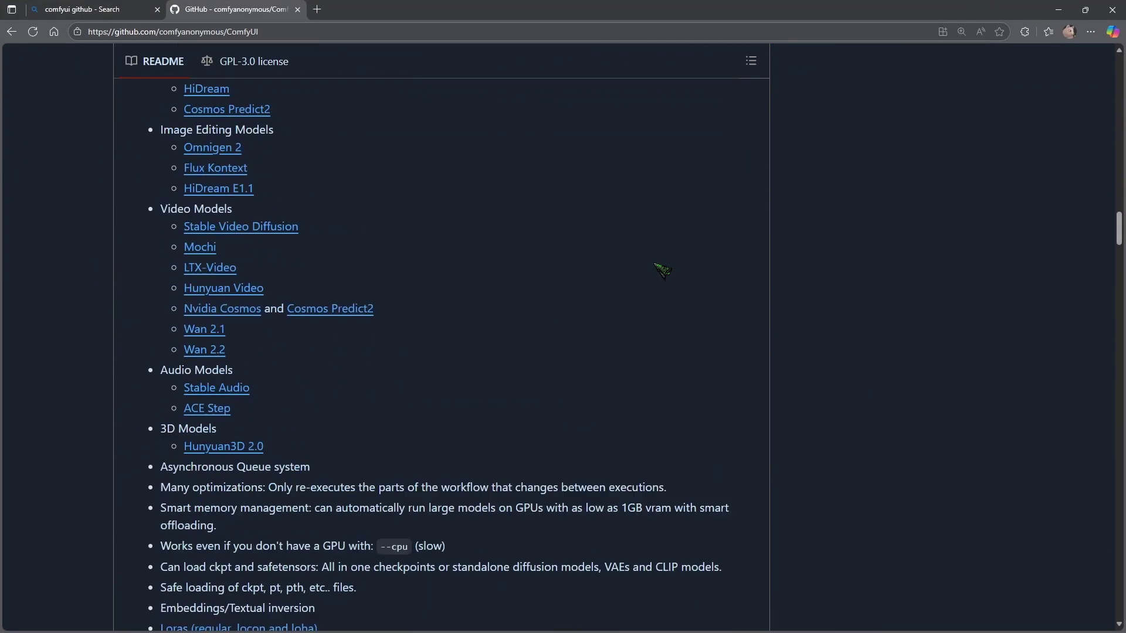
scroll(663, 270, down, 20)
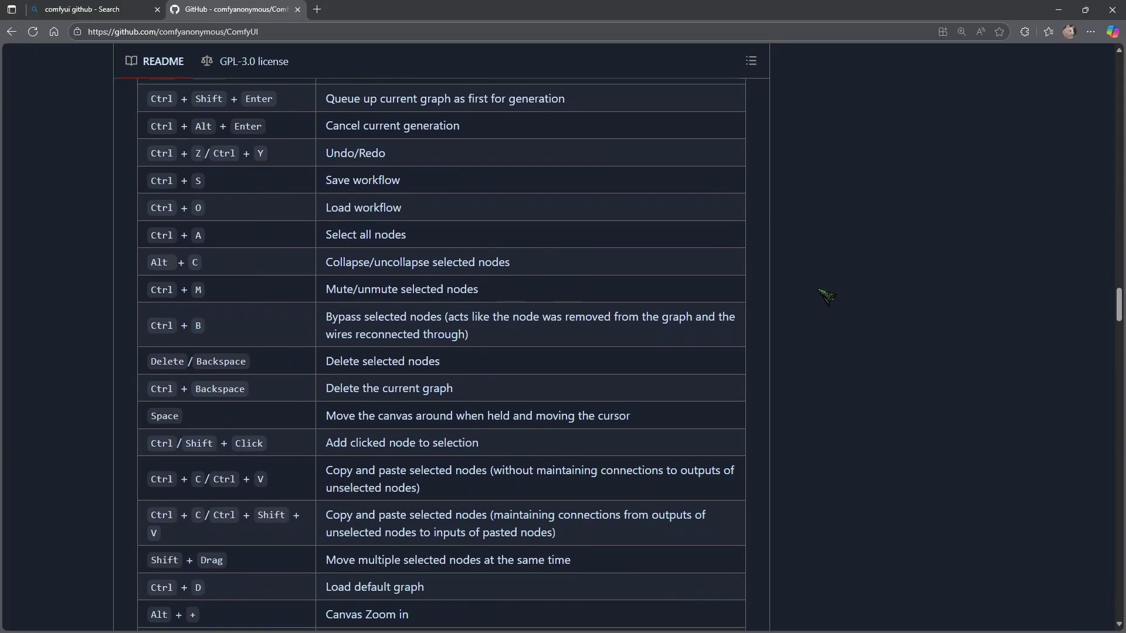
scroll(827, 296, down, 20)
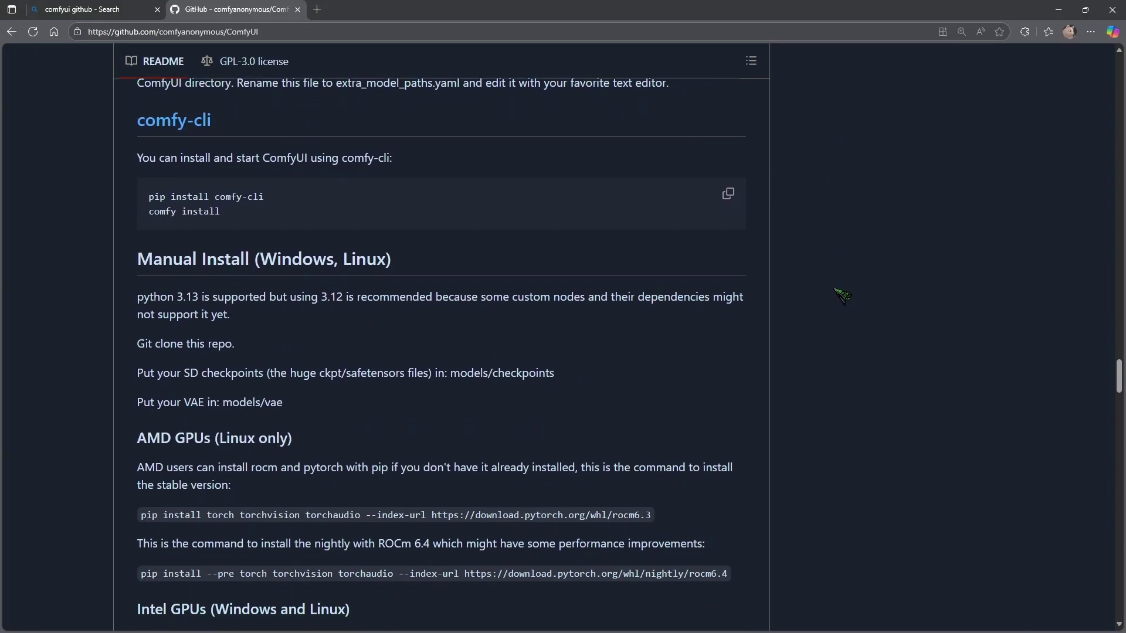
scroll(843, 296, down, 10)
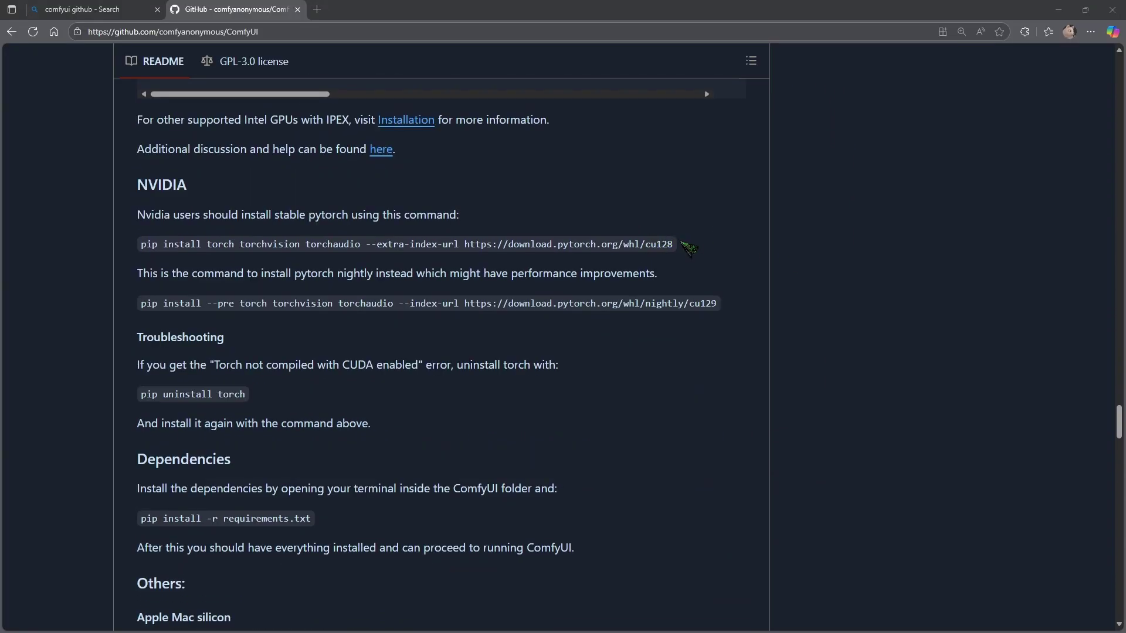
drag(689, 247, 135, 249)
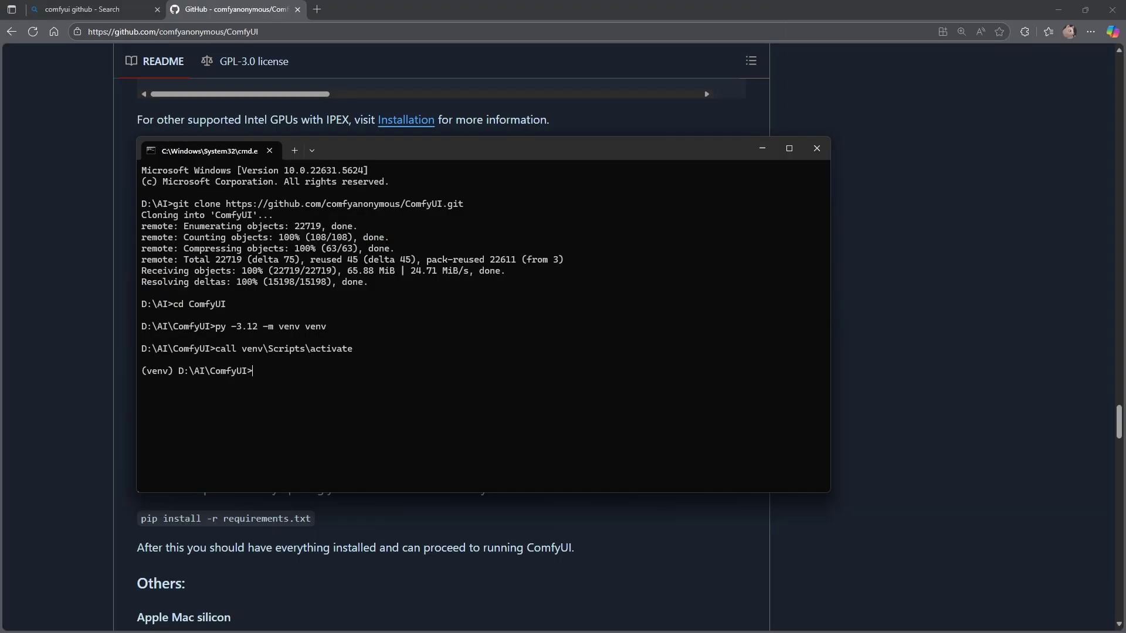
Step: Install torch 2.7.1+cu128, torchvision 0.22.1 and torchaudio 2.7.1, then select pip install -r requirements.txt
text(pip install torch torchvision torchaudio --extra-index-url https://download.pytorch.org/whl/cu128)
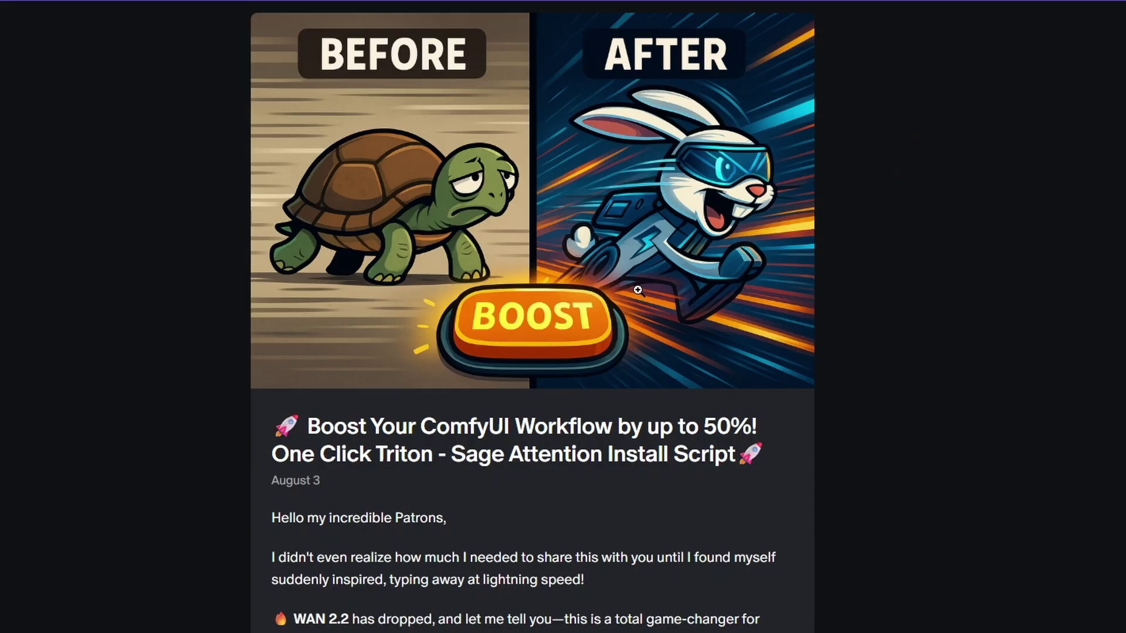
scroll(690, 507, down, 1)
scroll(690, 507, down, 8)
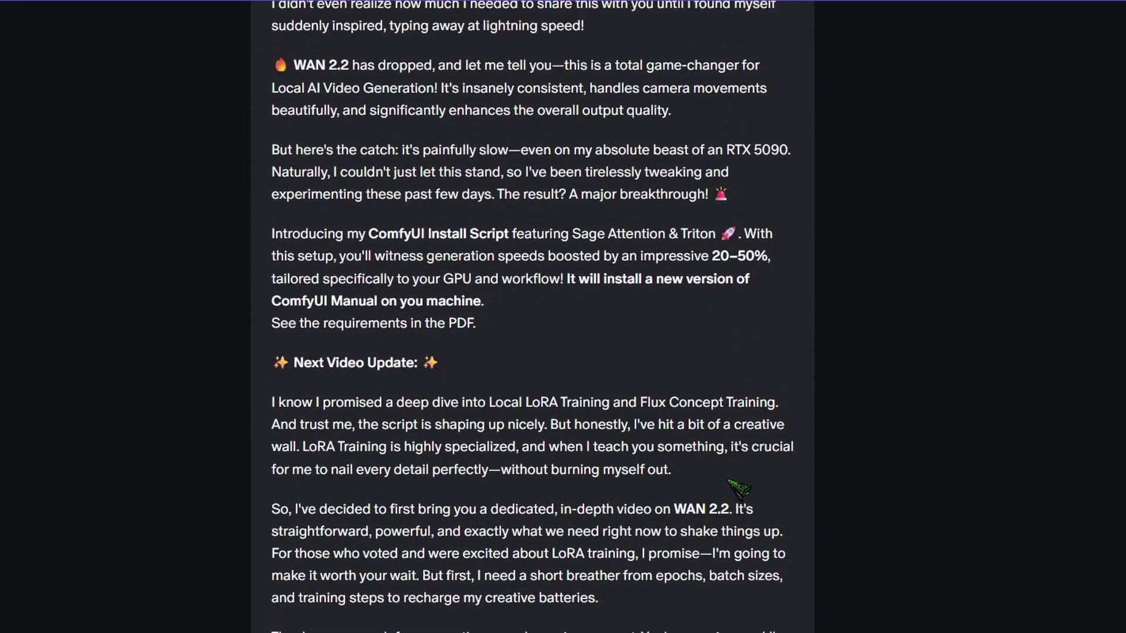
scroll(809, 340, down, 5)
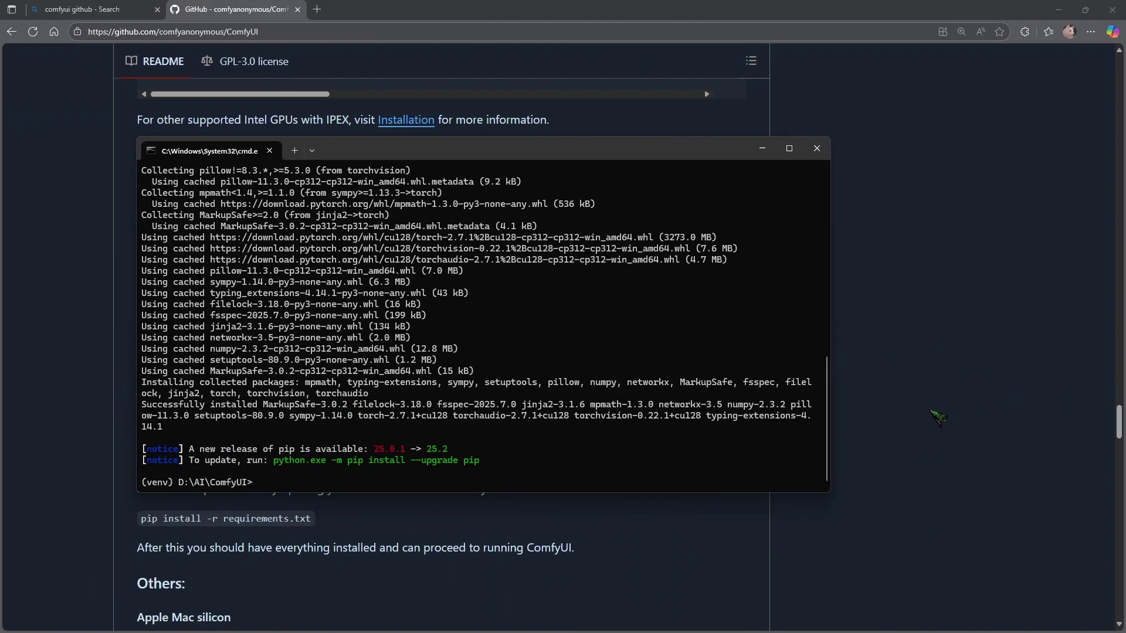
click(904, 412)
drag(330, 523, 108, 520)
key(ctrl+c)
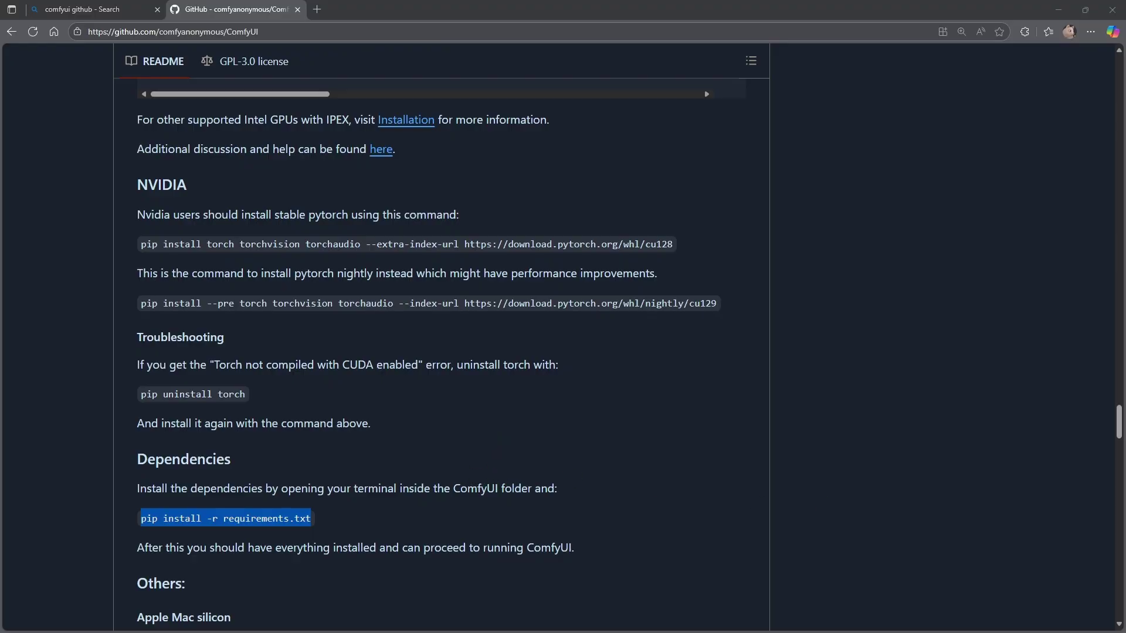
Step: Run pip install -r requirements.txt in the venv, installing transformers, alembic, kornia and the rest
key(alt+Tab)
key(ctrl+v)
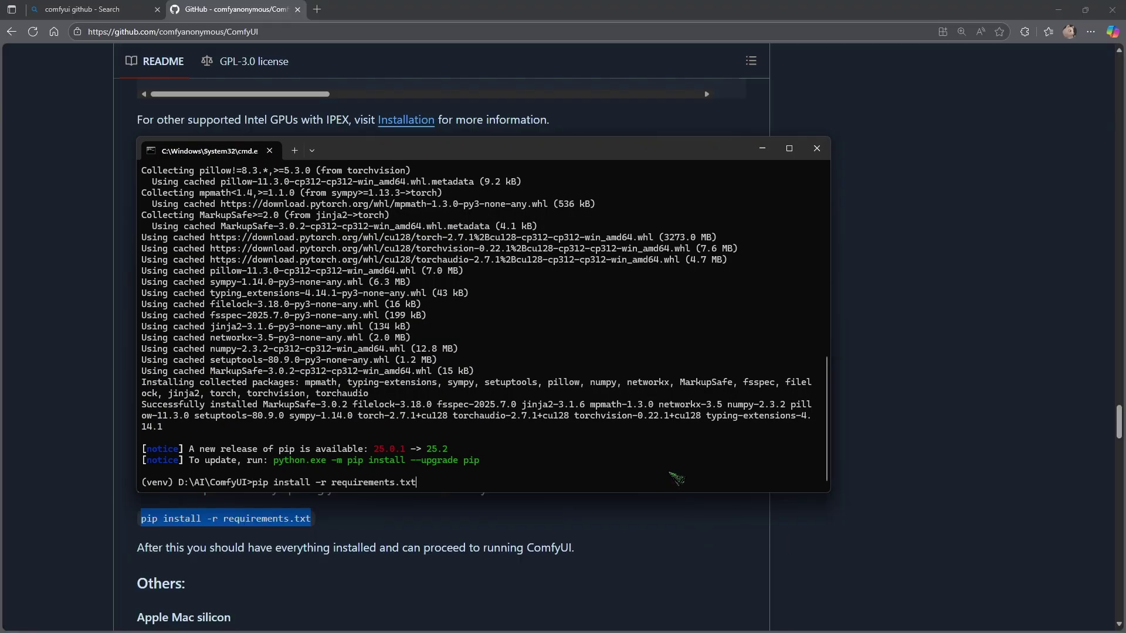
key(Return)
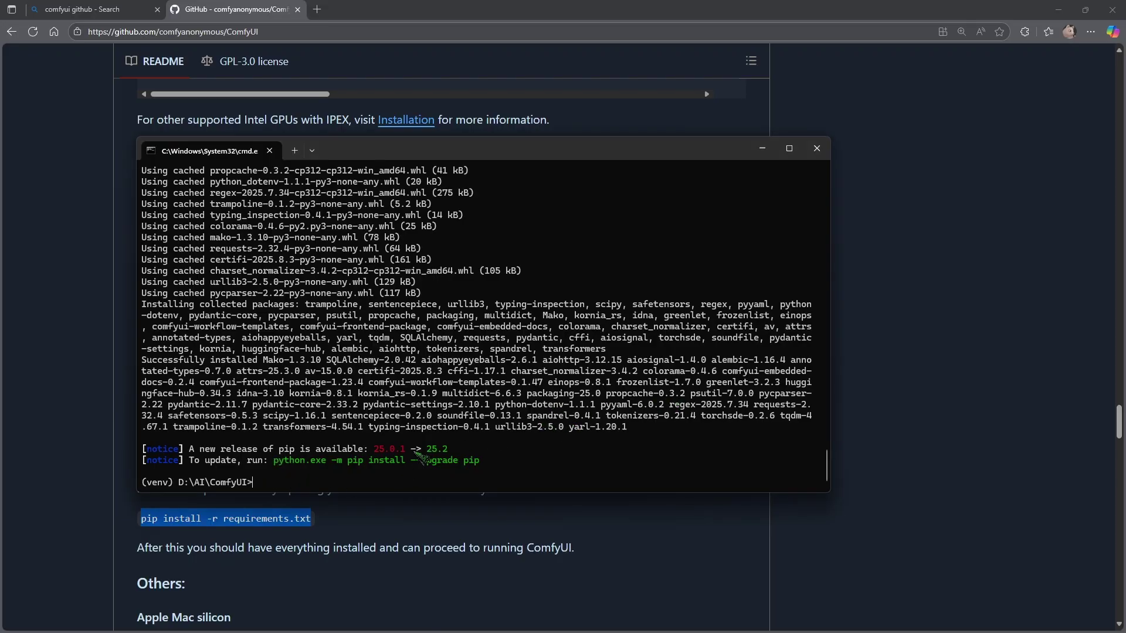
Step: Run pip uninstall -y triton, then install triton-windows below 3.5 (3.4.0.post20)
text(pip uninstall -y triton)
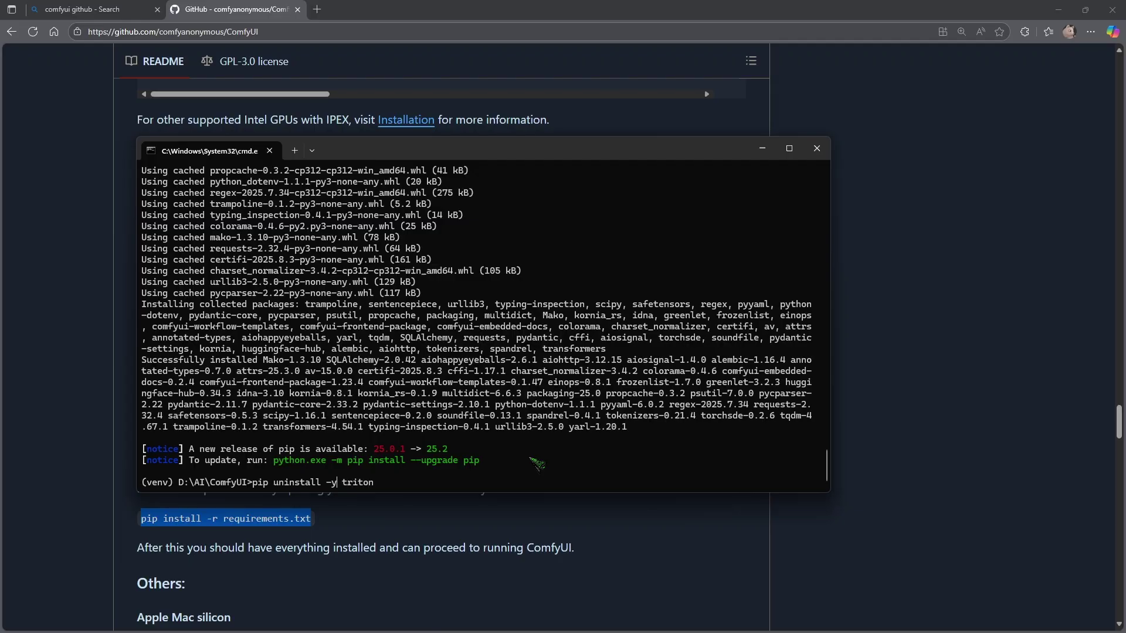
key(Return)
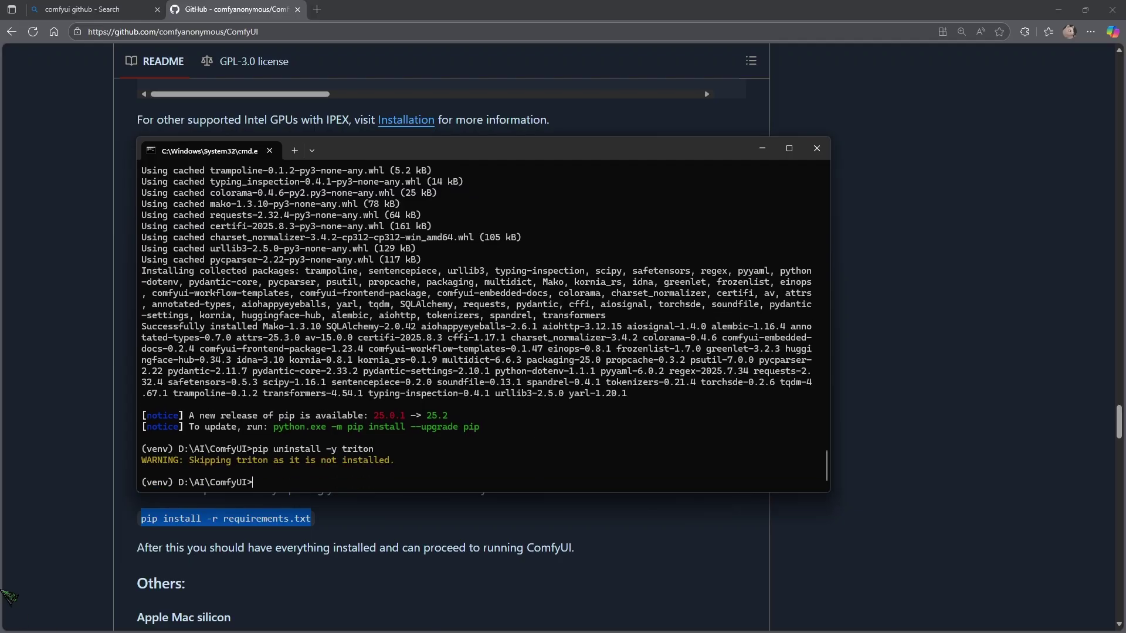
drag(421, 462, 152, 460)
text(pip install -U "triton-windows<3.5")
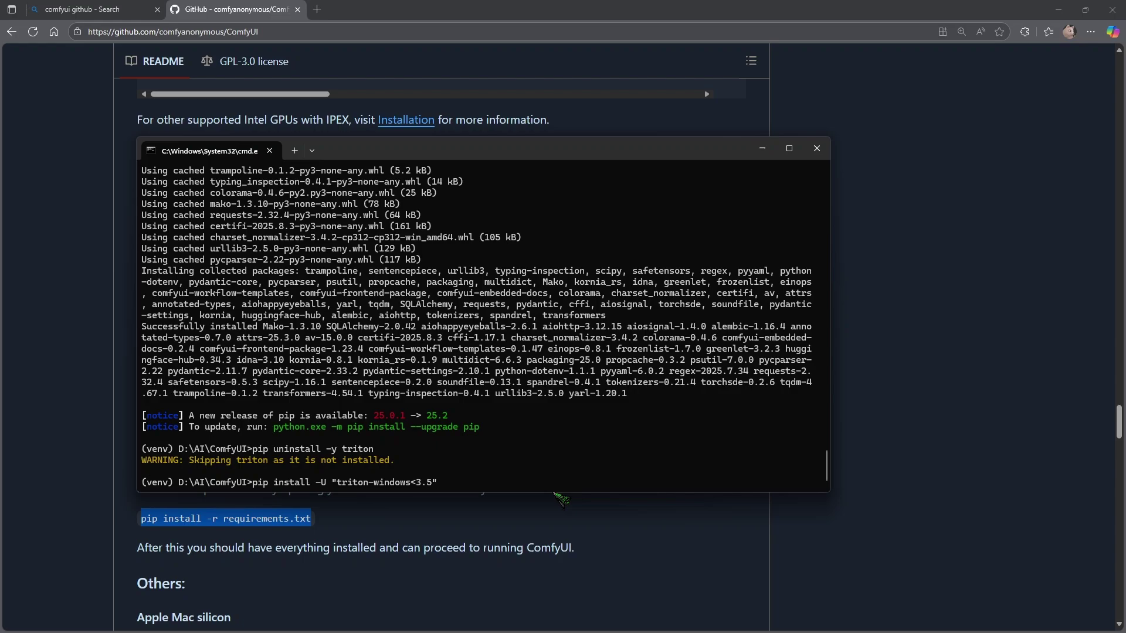
key(Return)
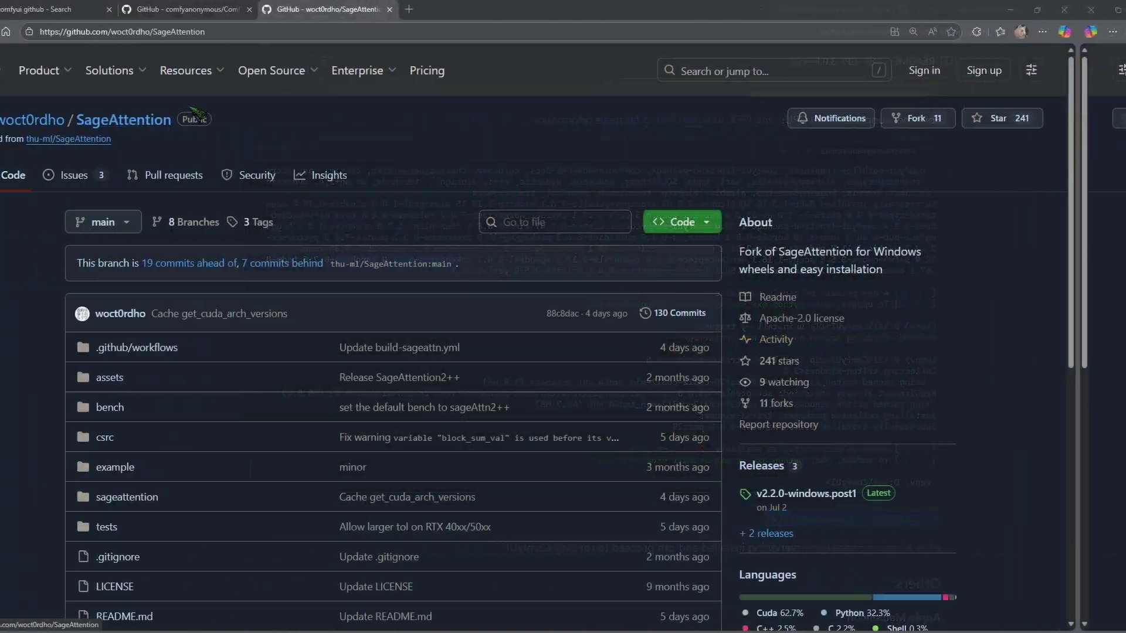
Step: Go to woct0rdho's SageAttention releases page on GitHub
scroll(148, 289, down, 5)
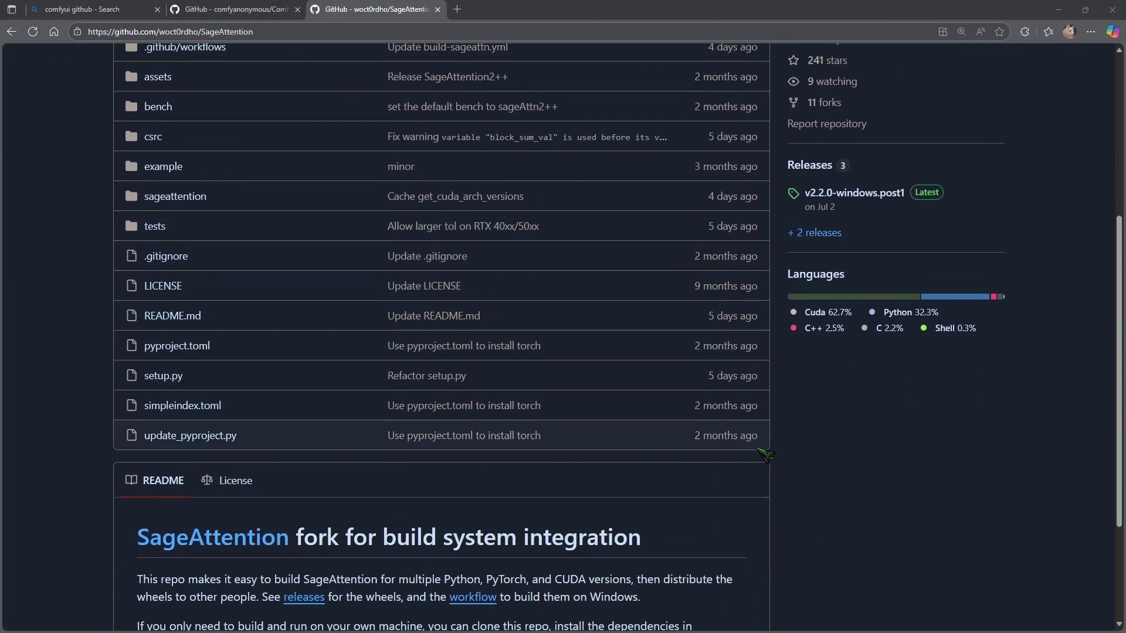
scroll(764, 453, down, 2)
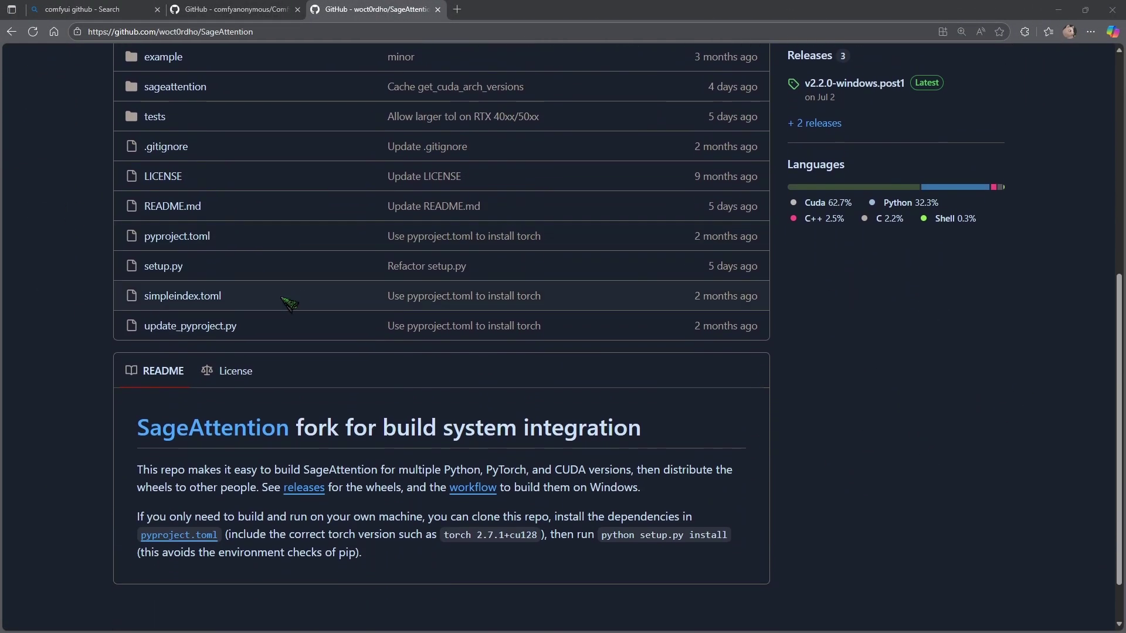
click(303, 494)
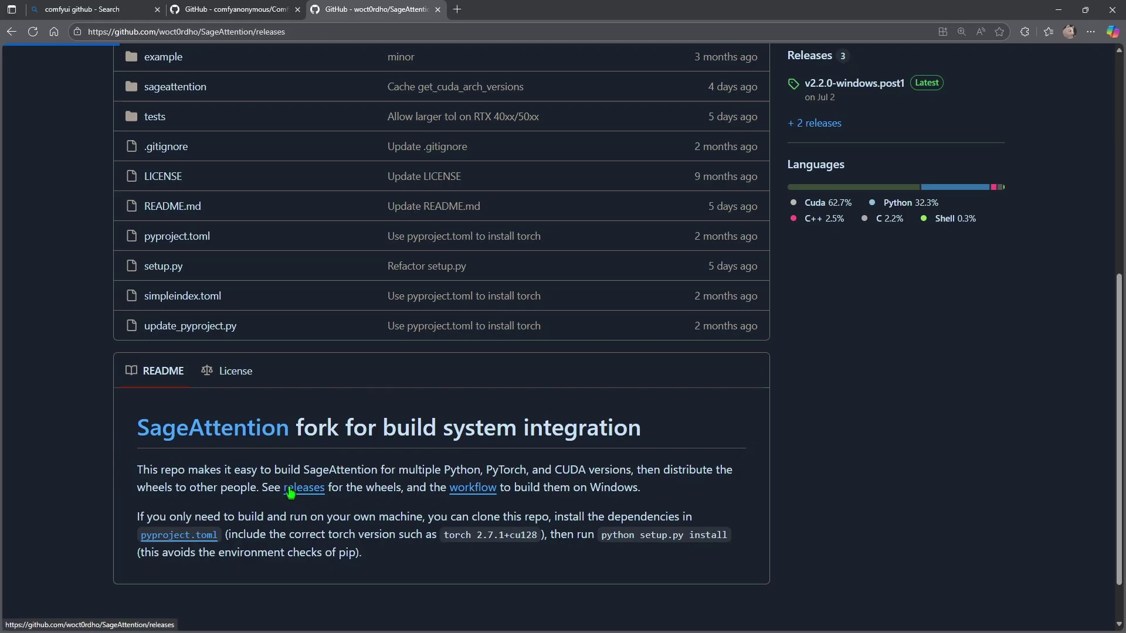
Step: Expand the v2.2.0-windows Assets to list its 12 cu128 wheels for torch 2.7.1 and 2.8.0
scroll(753, 222, down, 4)
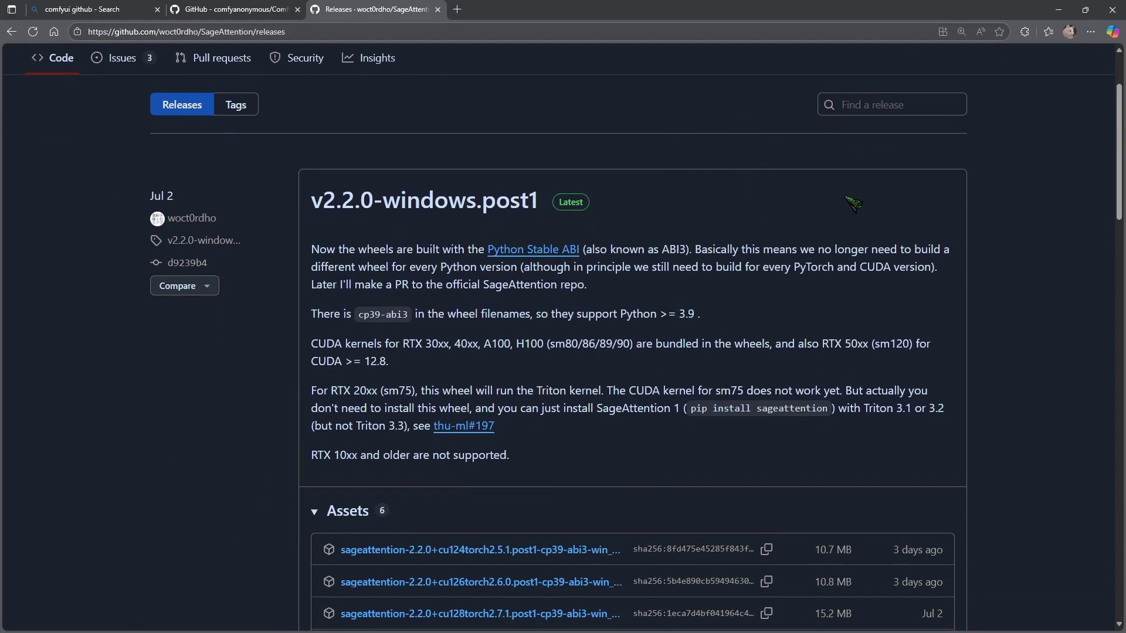
scroll(994, 184, down, 5)
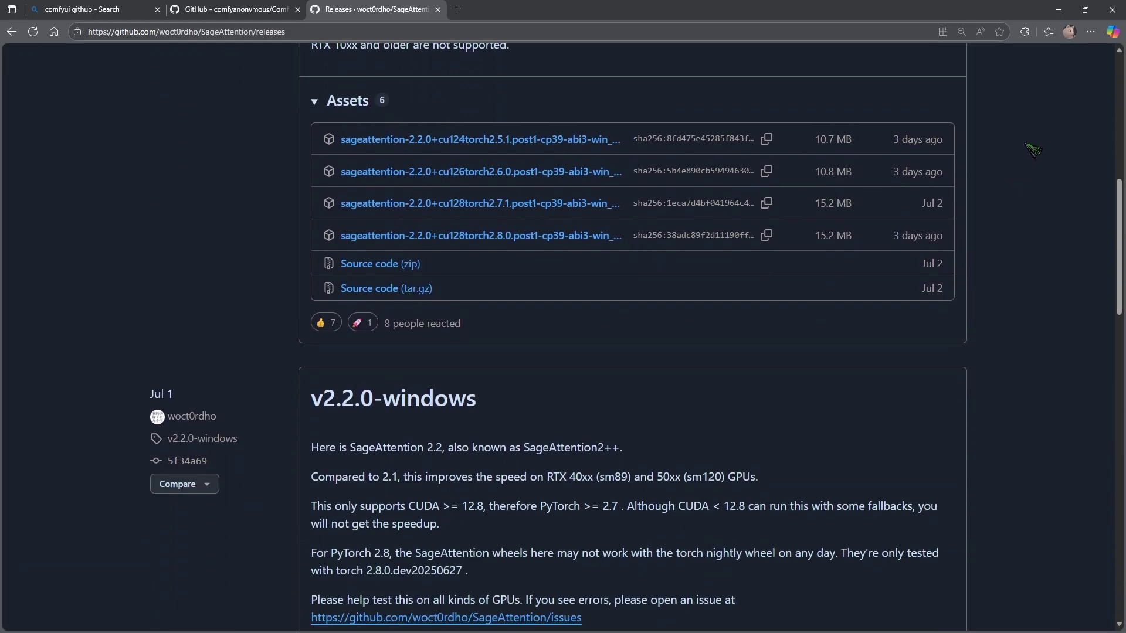
scroll(732, 230, down, 3)
scroll(853, 143, down, 1)
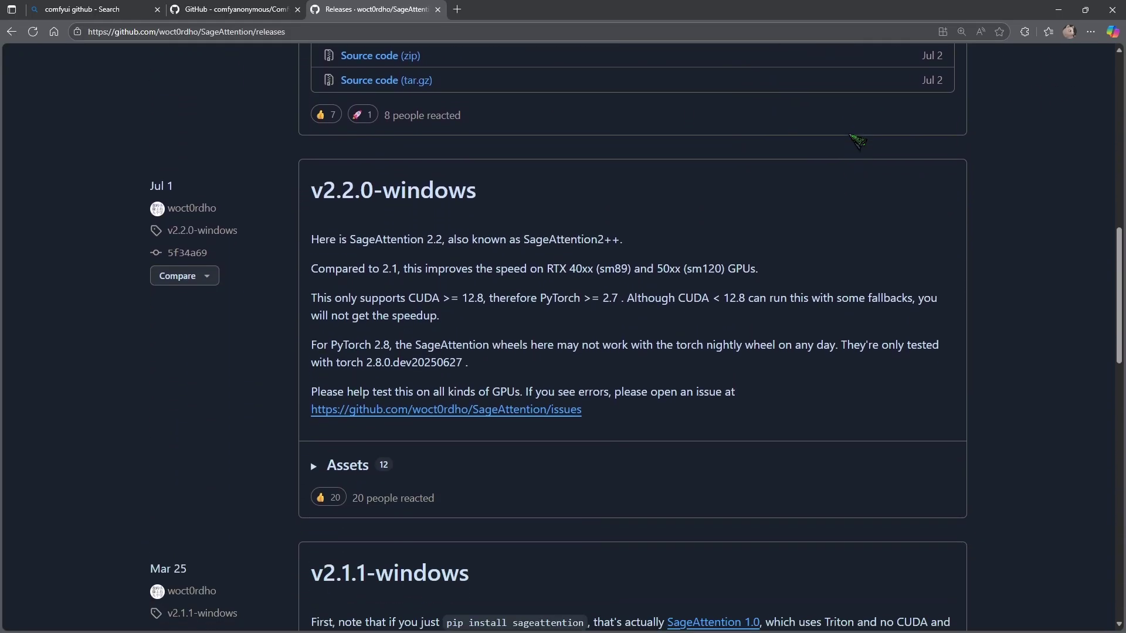
scroll(819, 304, down, 1)
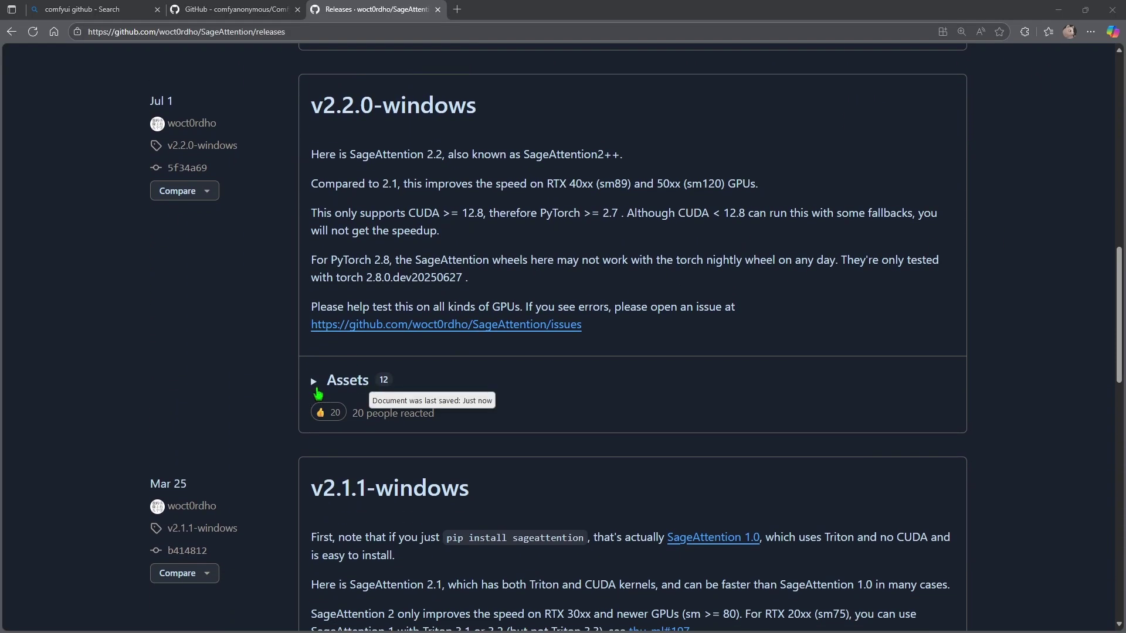
click(316, 389)
scroll(956, 242, down, 3)
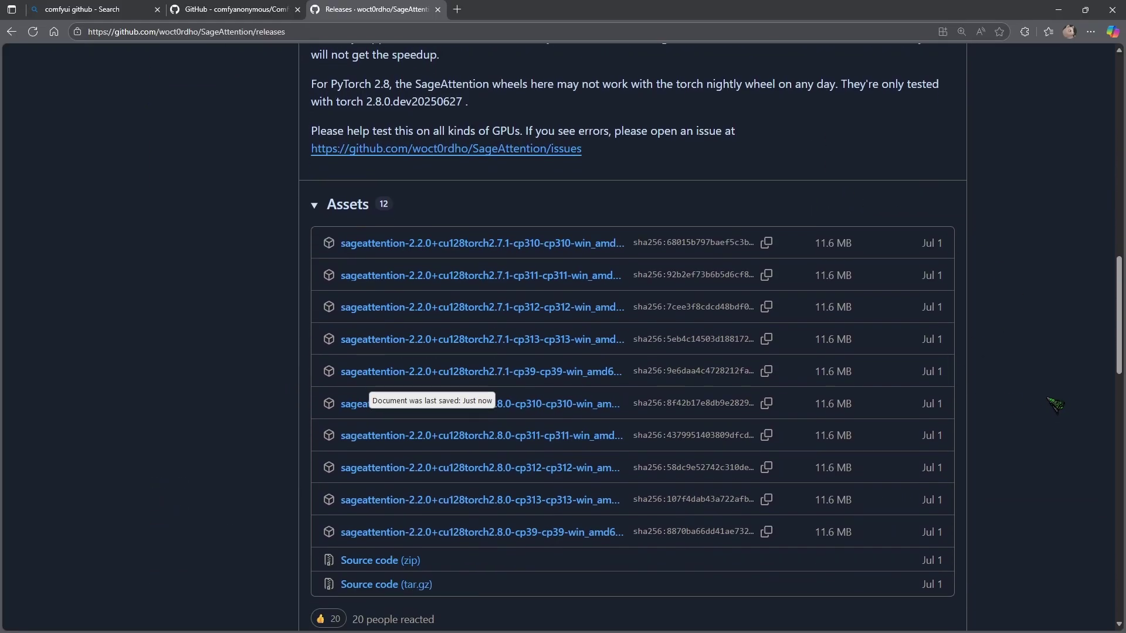
scroll(1082, 350, down, 2)
Step: Run python -c "import torch; print(torch.__version__)" in the venv, which reports 2.7.1+cu128
key(alt+Tab)
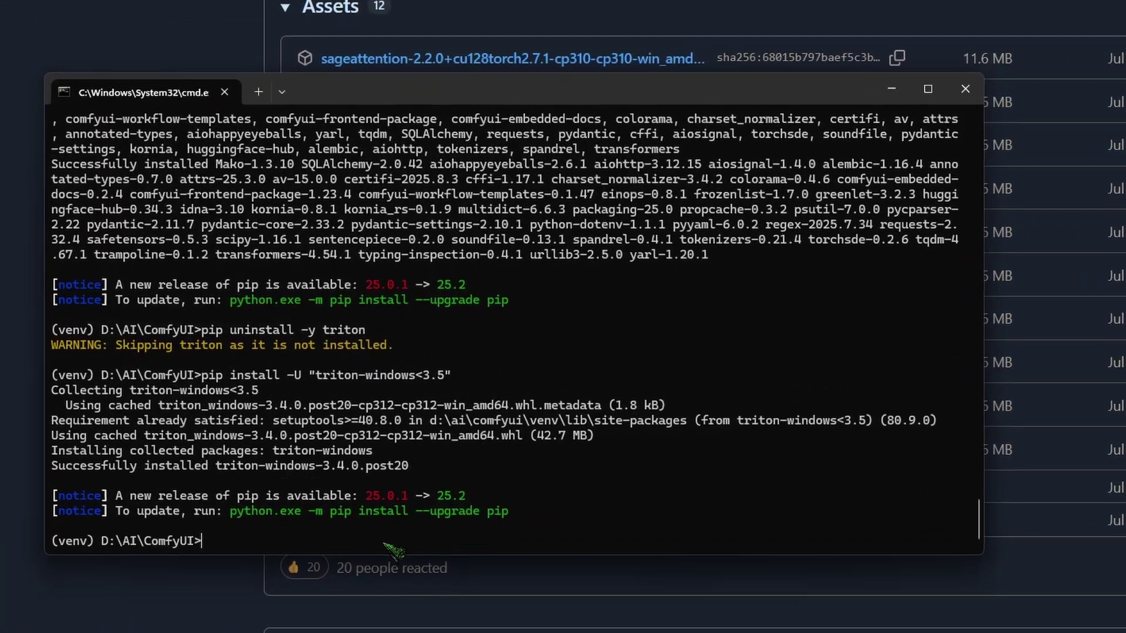
text(python -c "import torch; print(torch.__version__)")
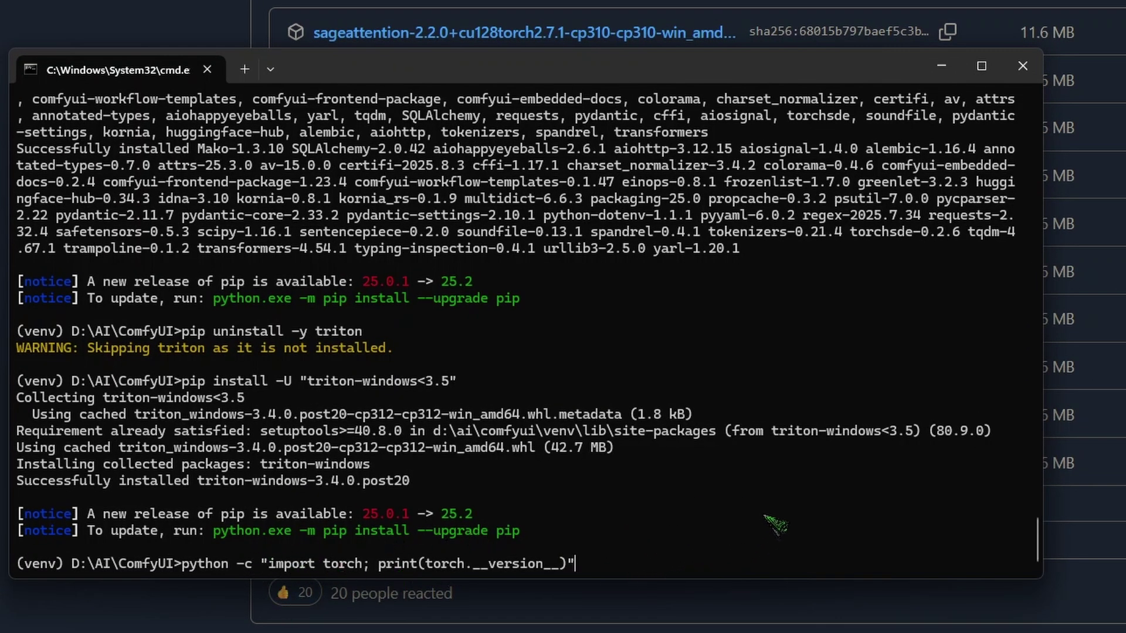
key(Return)
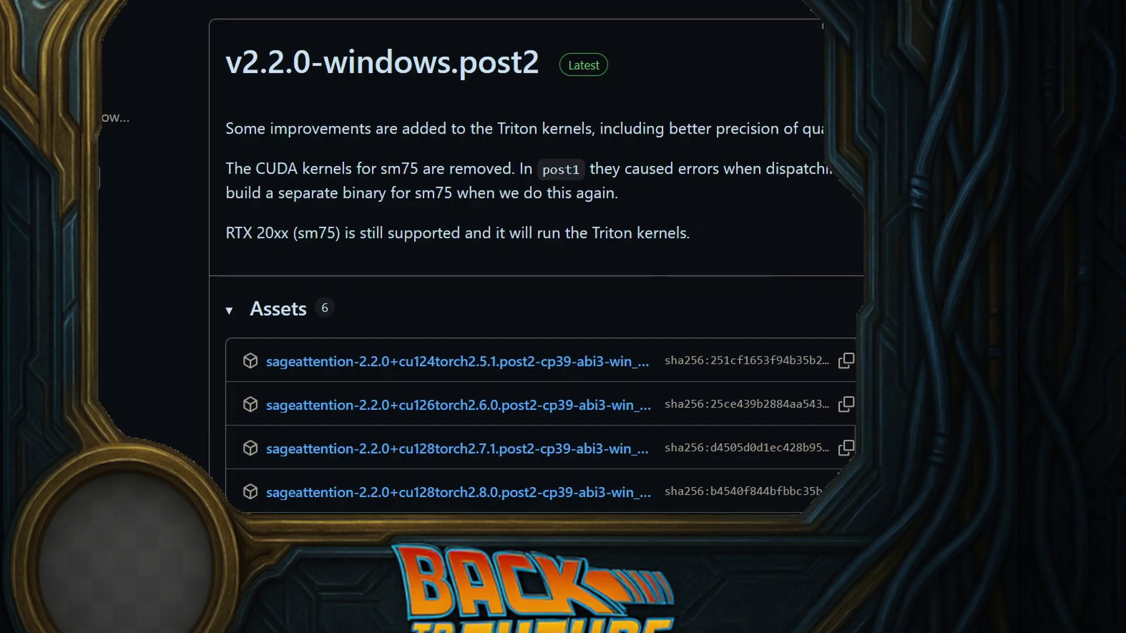
Step: Download the cu128torch2.7.1 cp312 wheel and drop it into D:\AI\ComfyUI
scroll(536, 294, down, 2)
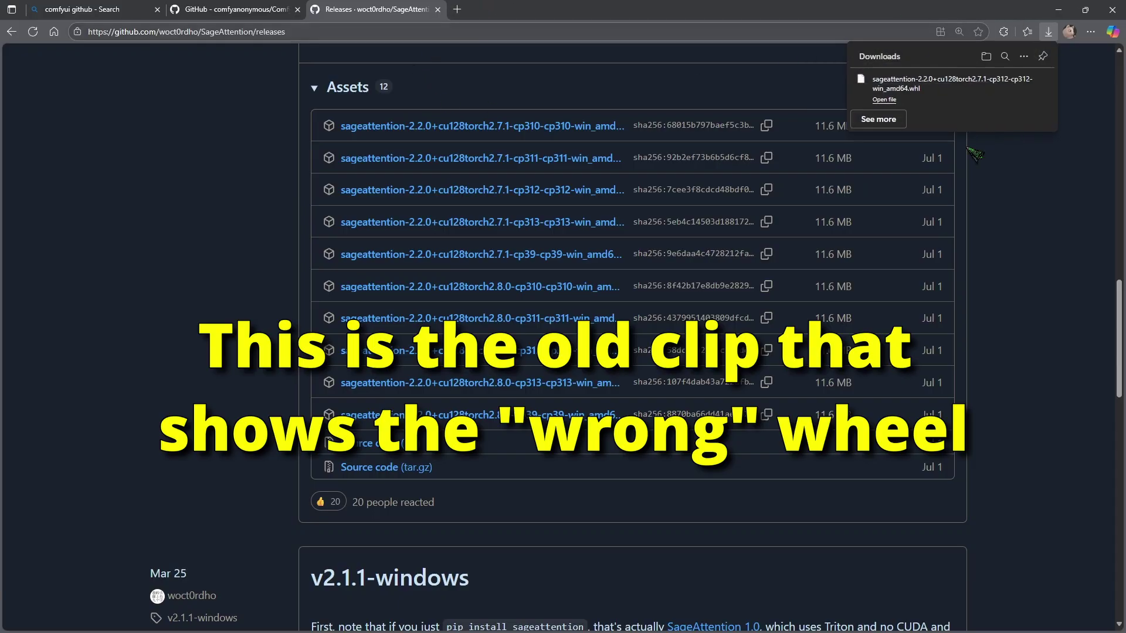
key(alt+Tab)
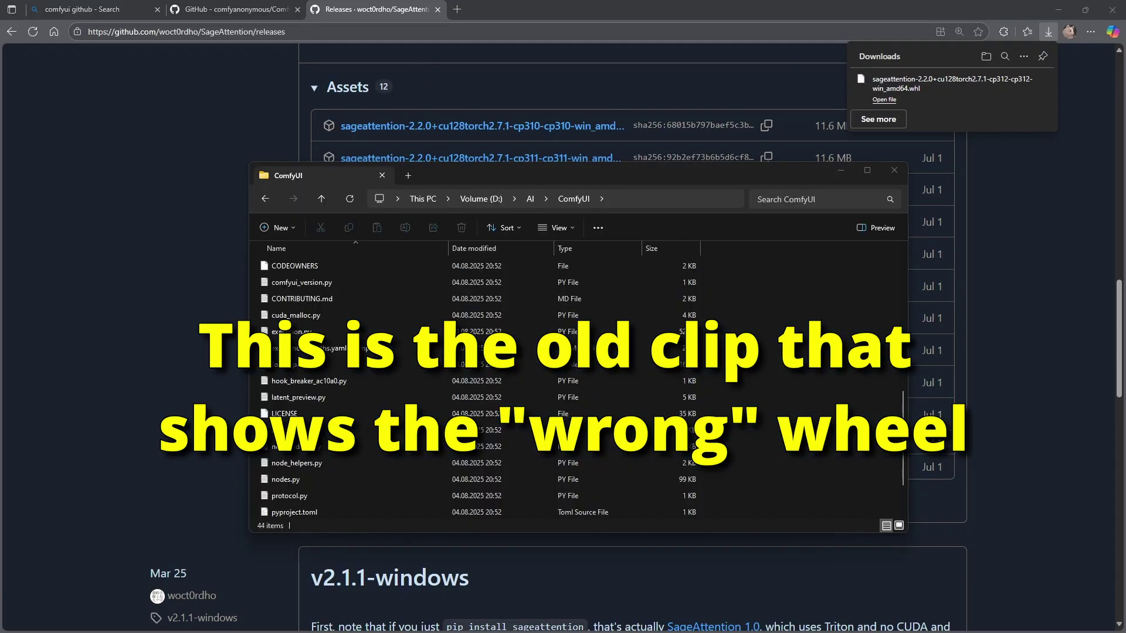
drag(794, 321, 794, 321)
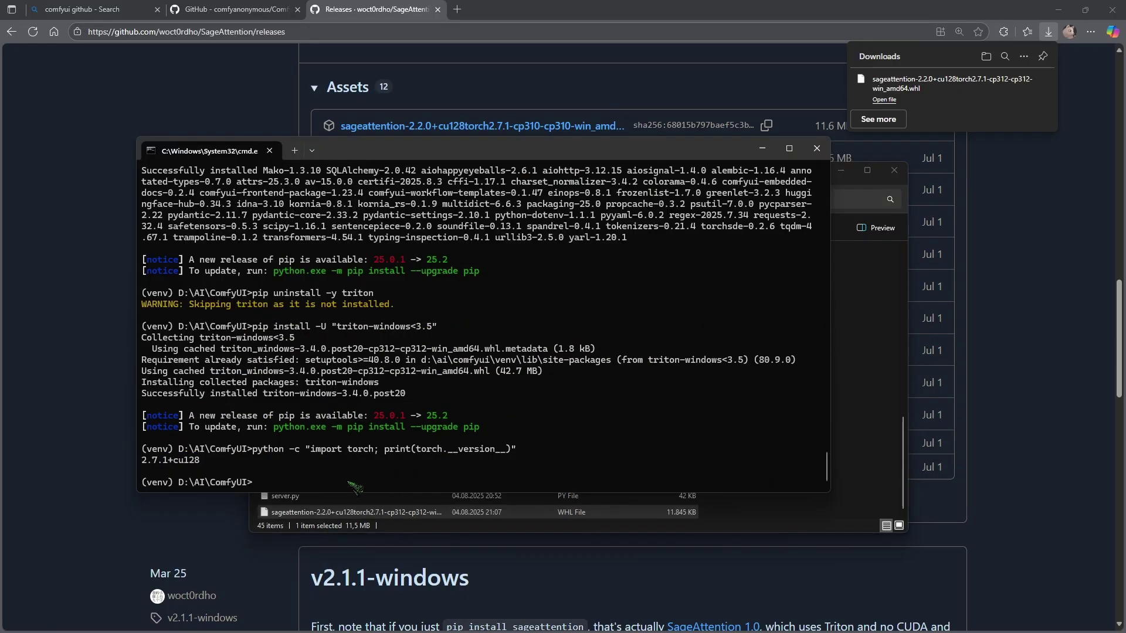
Step: pip install the sageattention-2.2.0+cu128torch2.7.1 wheel into the ComfyUI venv
text(pip inst)
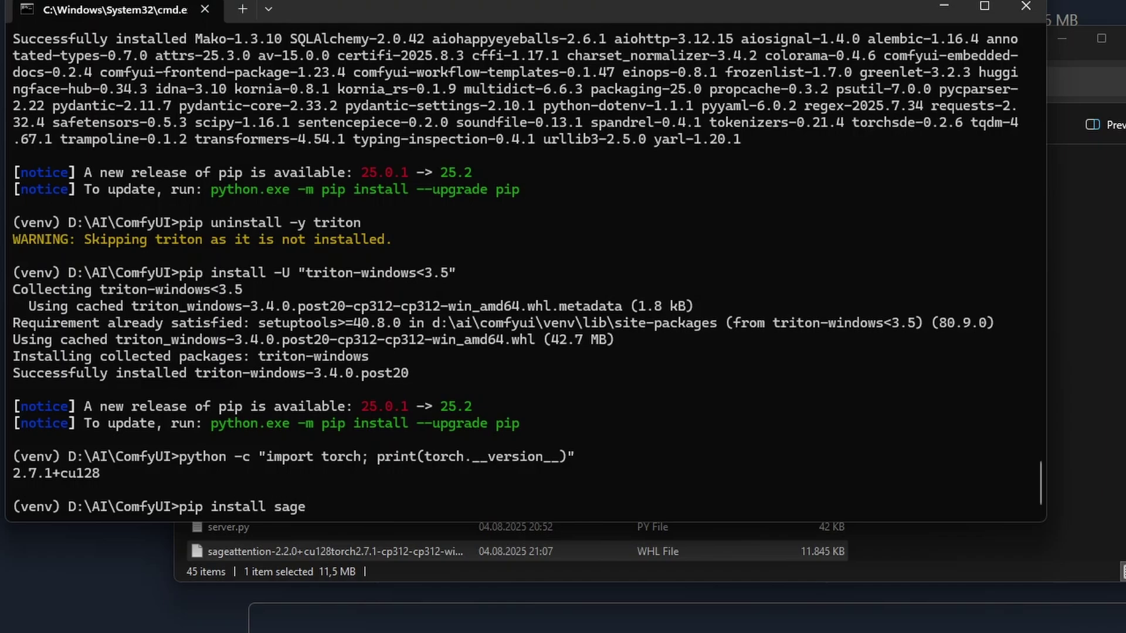
text(all "sage)
key(Tab)
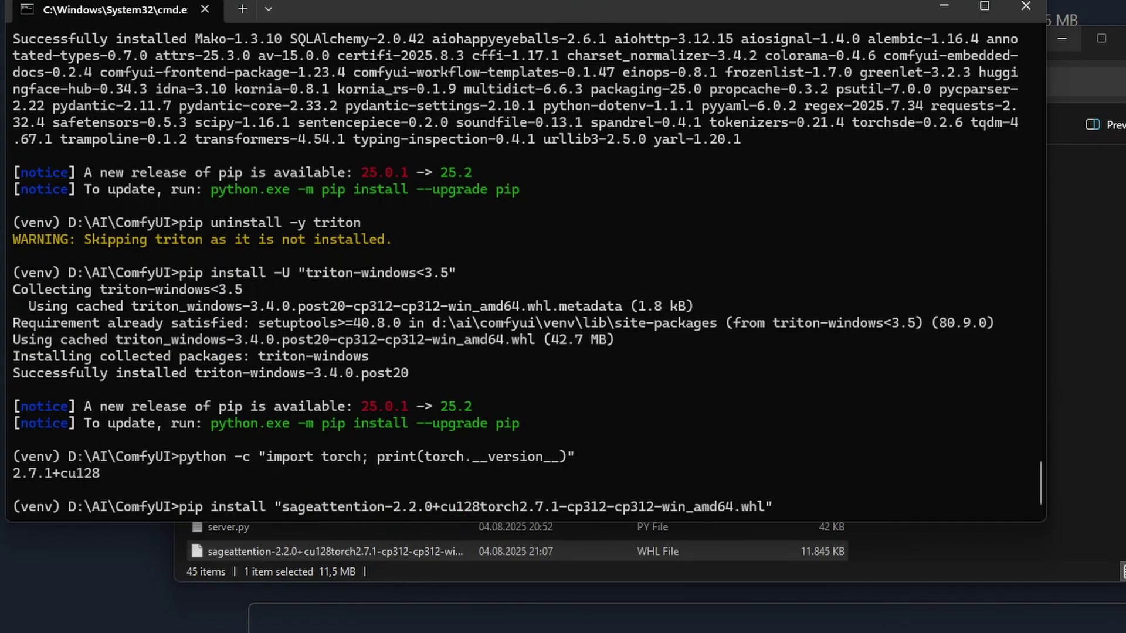
key(Return)
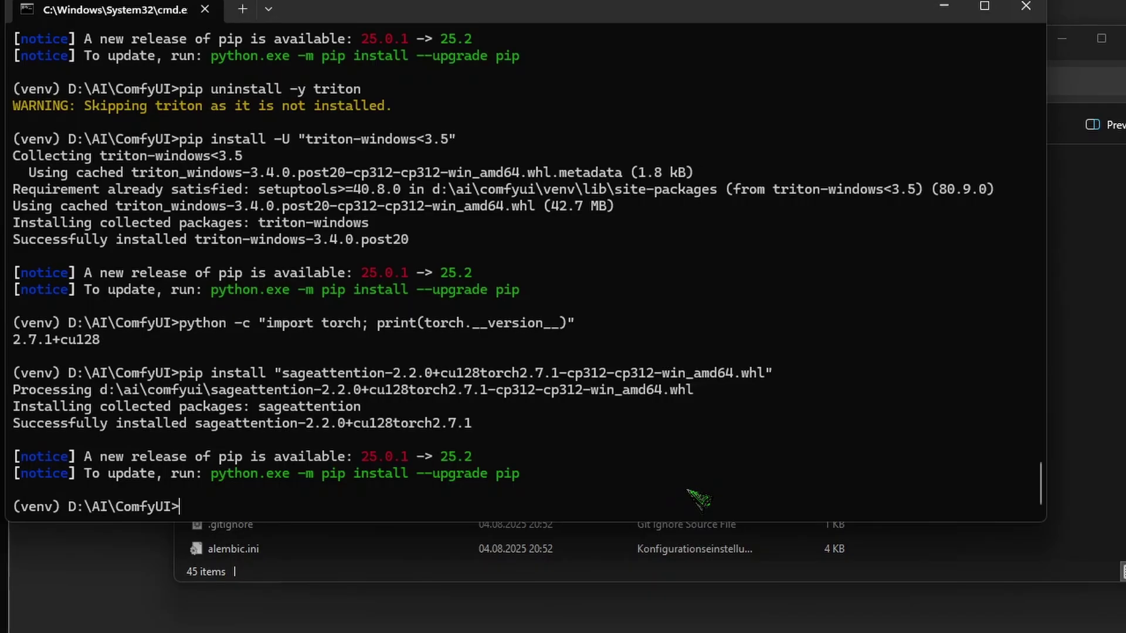
Step: Change the Command Prompt directory to custom_nodes
text(cd cust)
key(Tab)
key(Return)
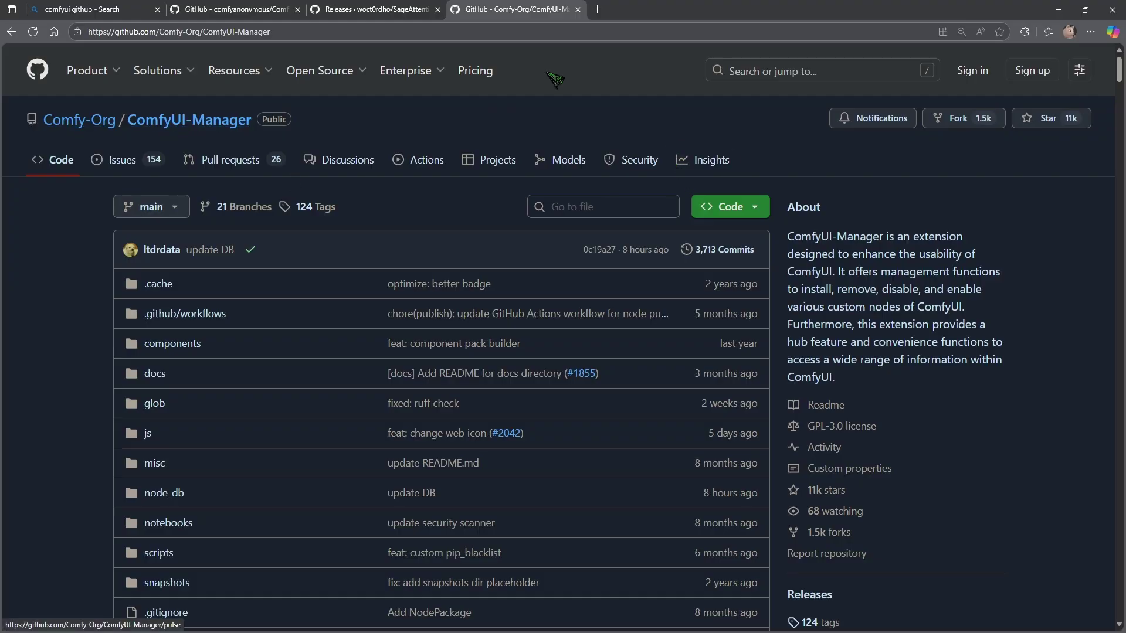
Step: Copy the ComfyUI-Manager HTTPS URL from GitHub and git clone it into custom_nodes
click(743, 218)
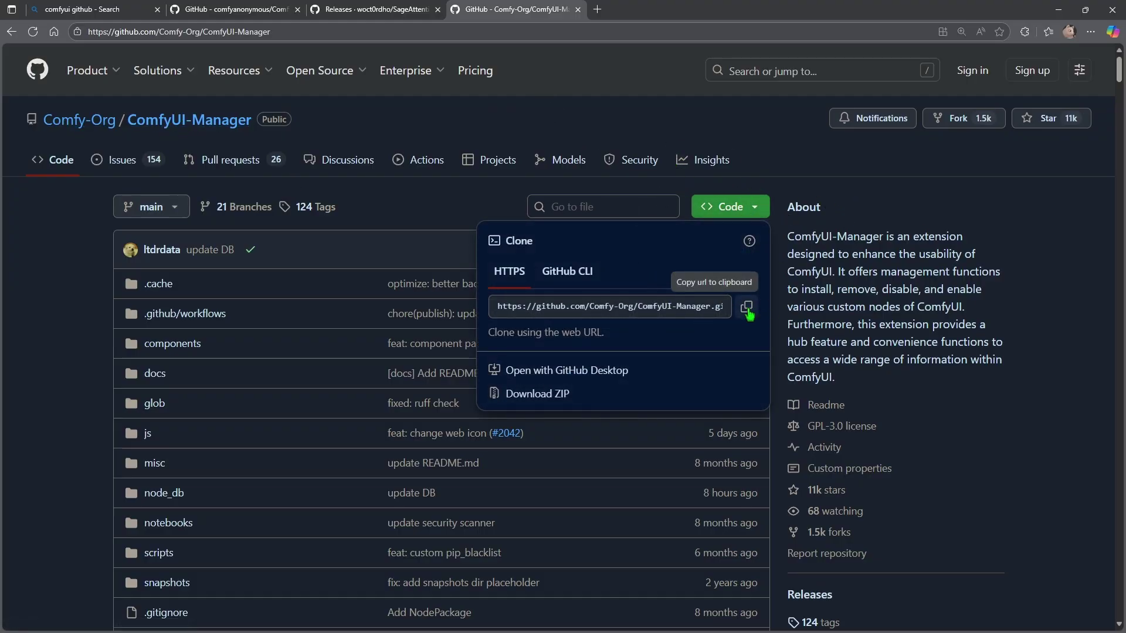
click(746, 307)
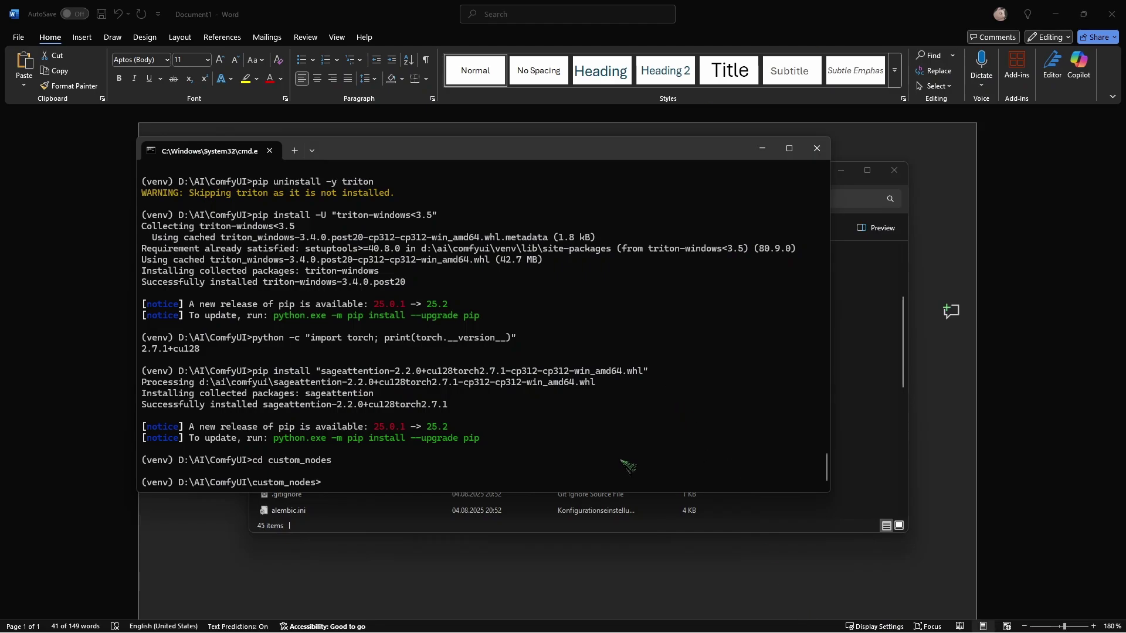
text(clone)
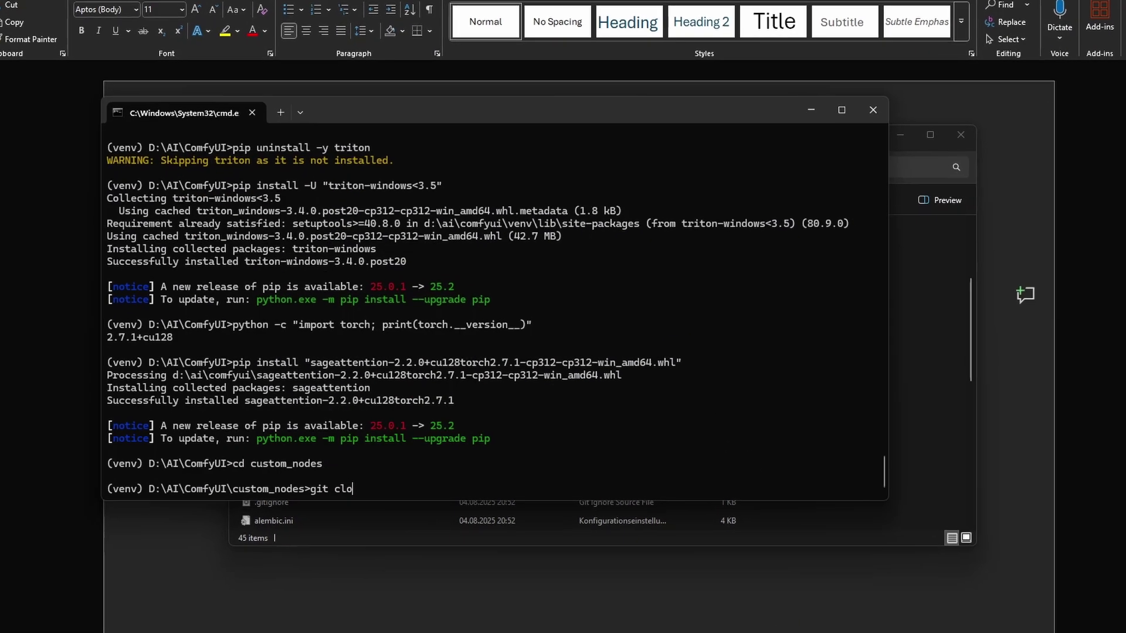
key(ctrl+v)
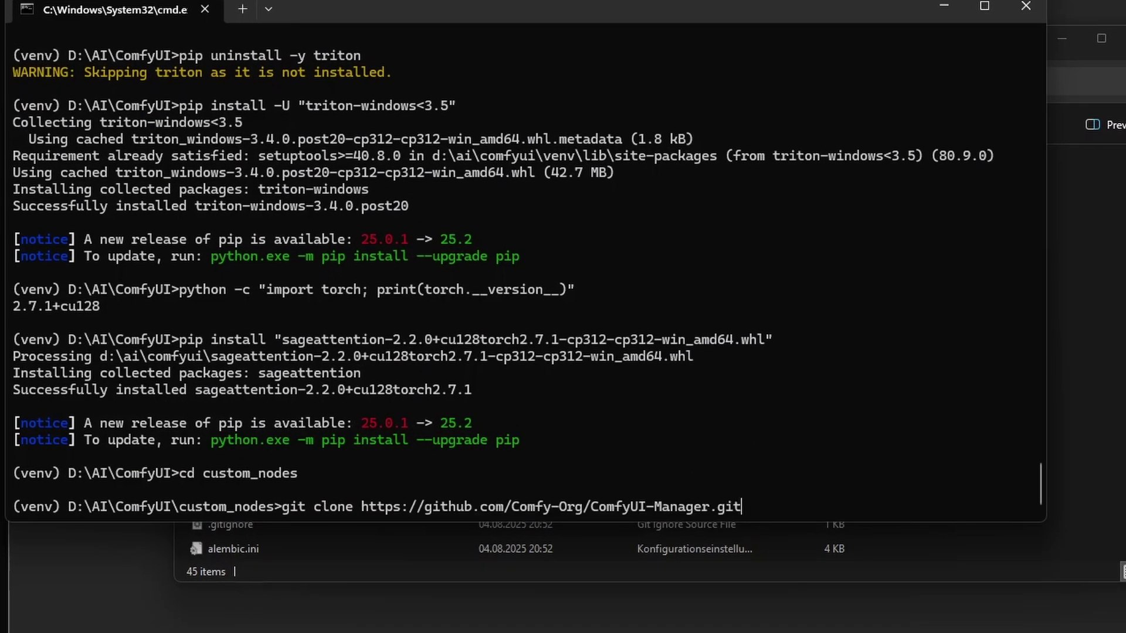
key(Return)
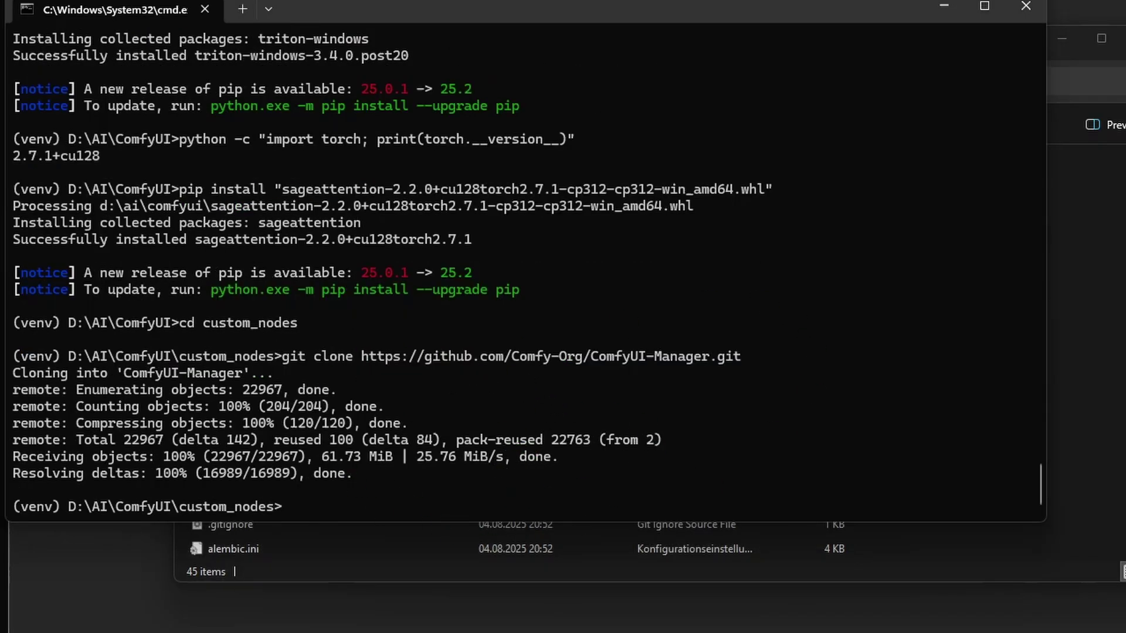
Step: Scroll through D:\AI\ComfyUI's 45 items in File Explorer
scroll(955, 427, up, 7)
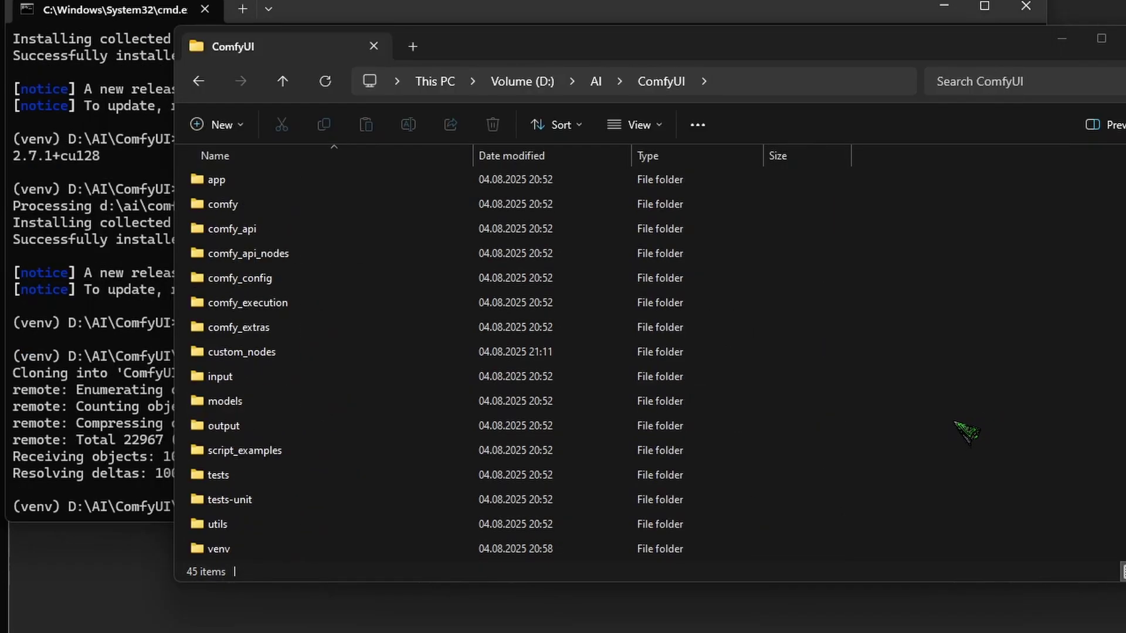
scroll(946, 376, down, 4)
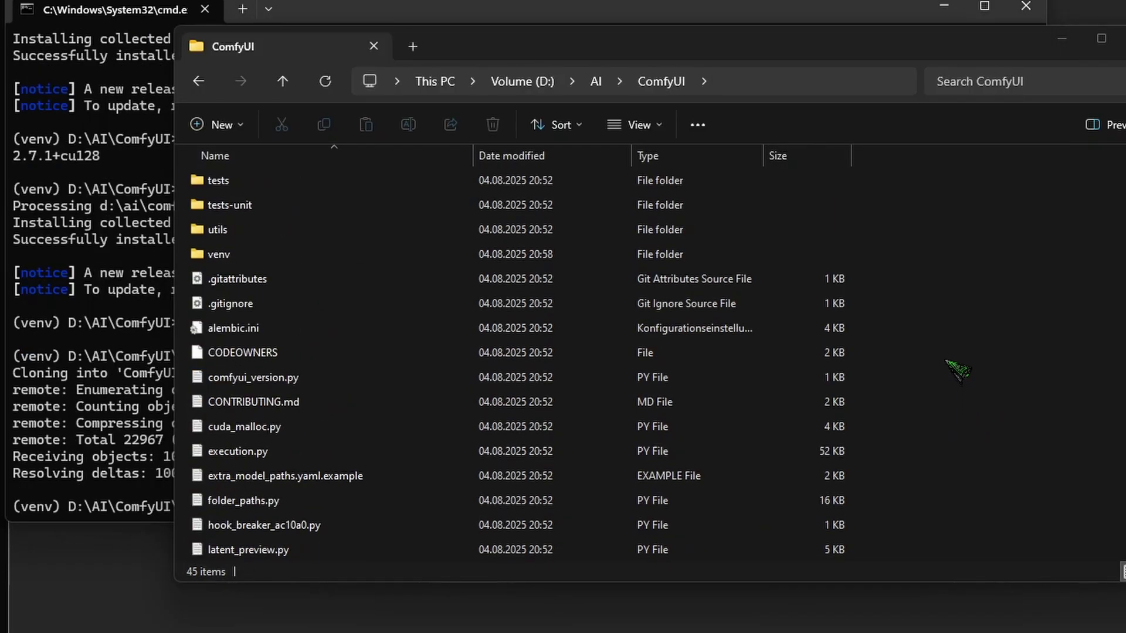
scroll(314, 293, down, 4)
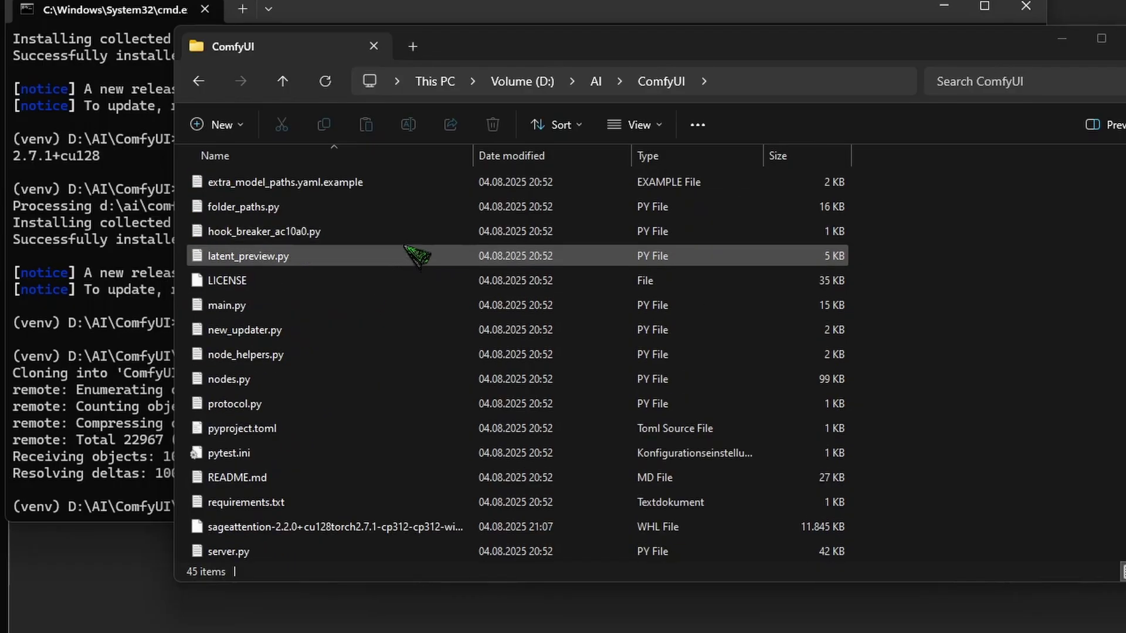
scroll(409, 402, up, 3)
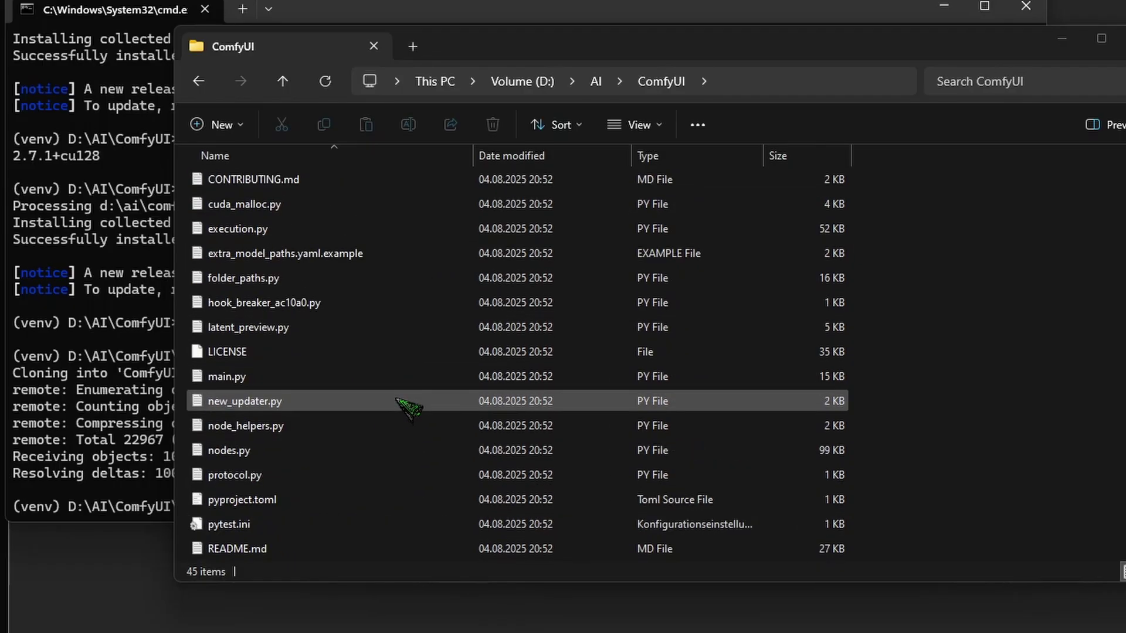
scroll(372, 301, up, 2)
scroll(996, 275, down, 5)
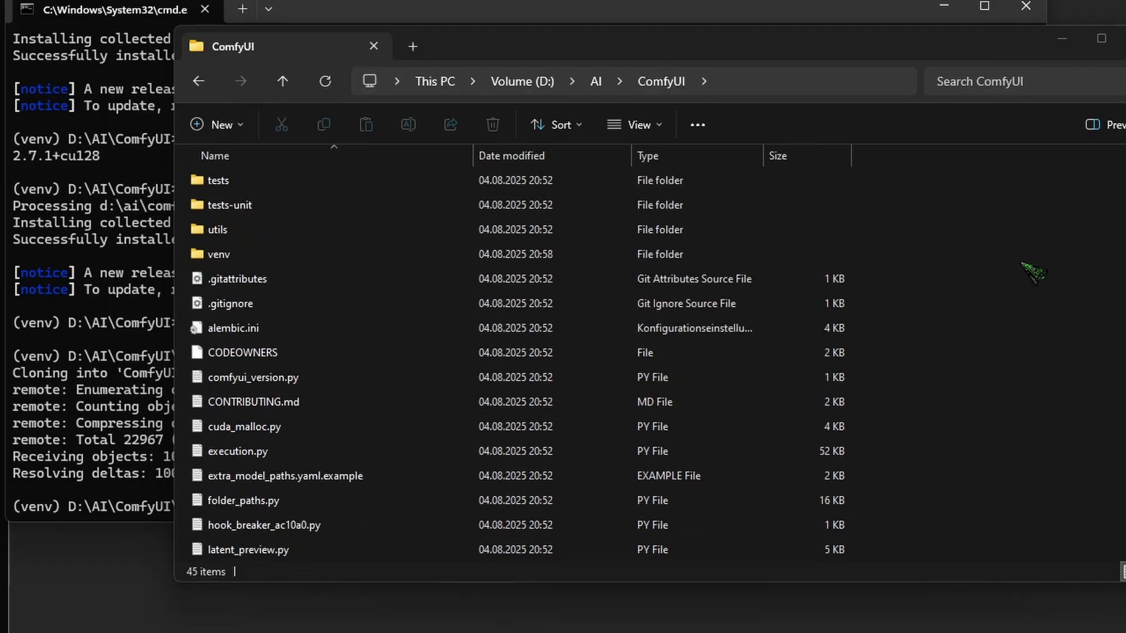
Step: Create a new empty text document in D:\AI\ComfyUI
scroll(975, 286, up, 3)
scroll(965, 311, down, 3)
scroll(985, 270, up, 5)
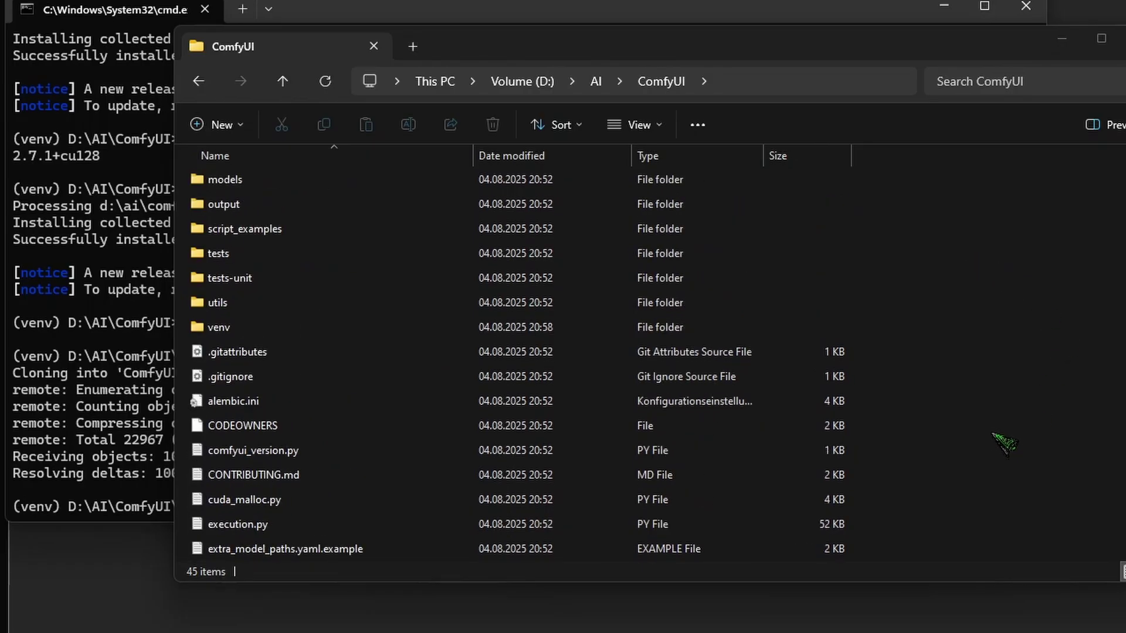
scroll(1001, 443, down, 4)
scroll(1055, 282, up, 2)
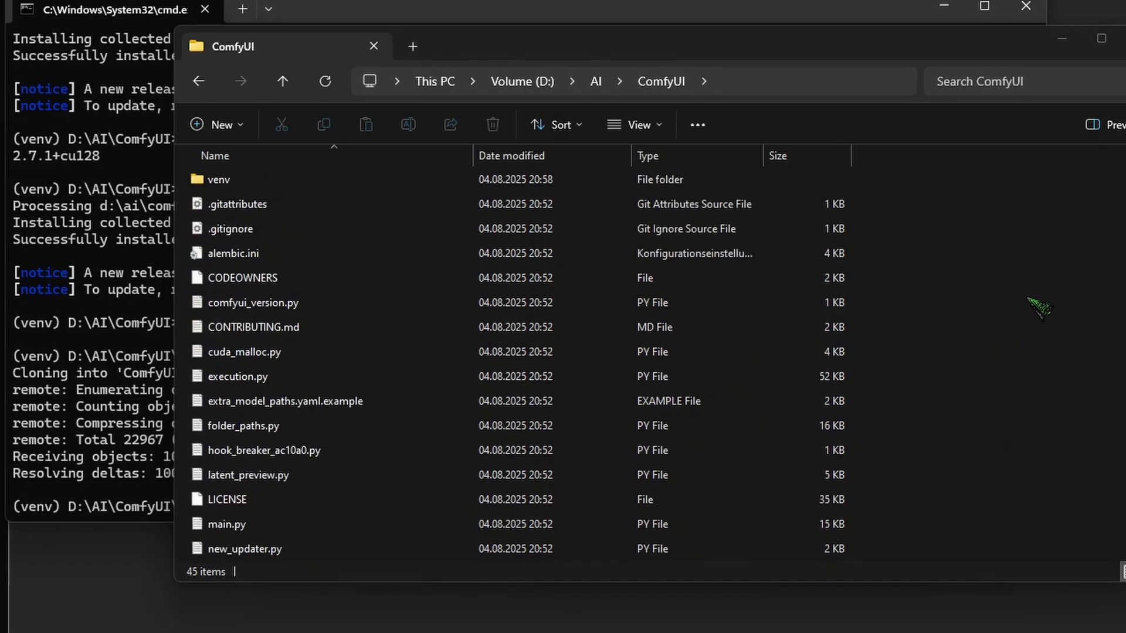
right_click(950, 290)
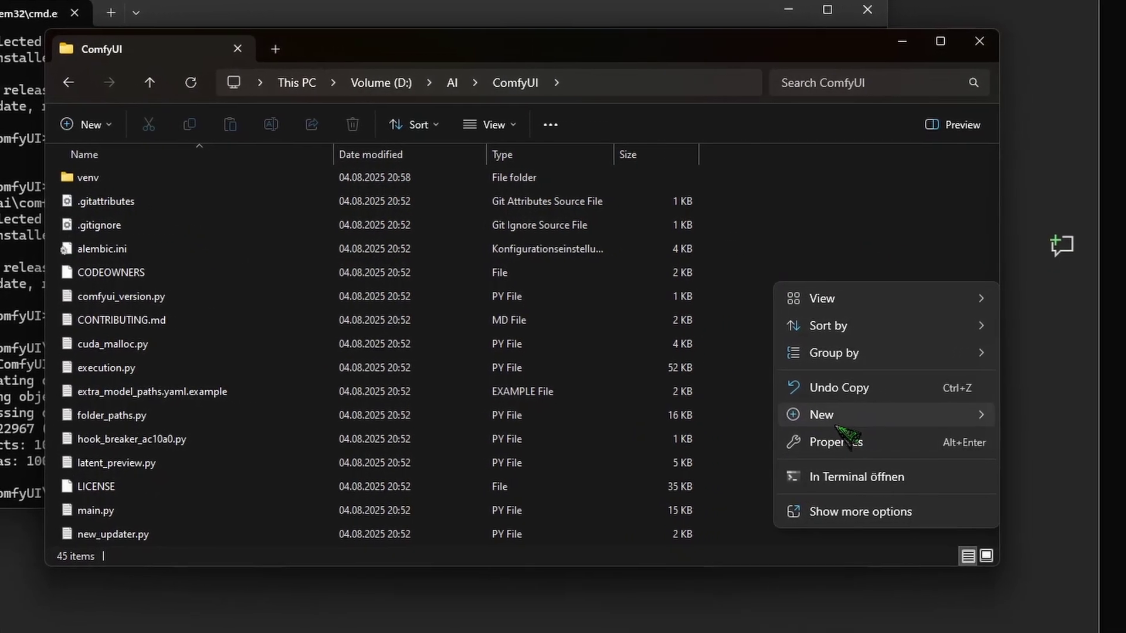
mouse_move(997, 433)
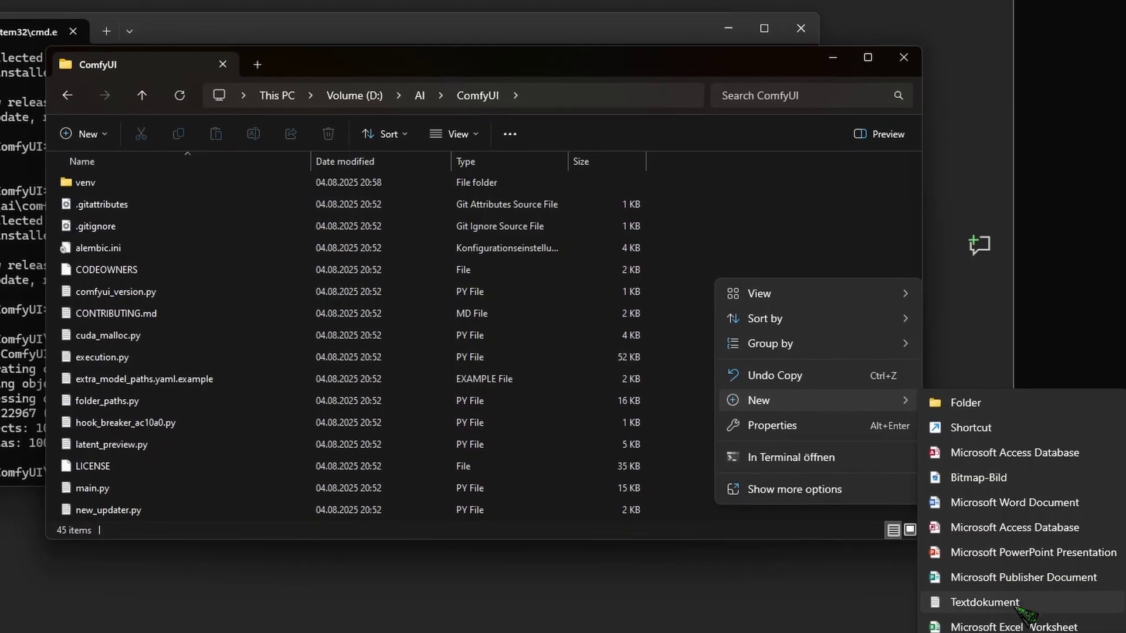
click(976, 600)
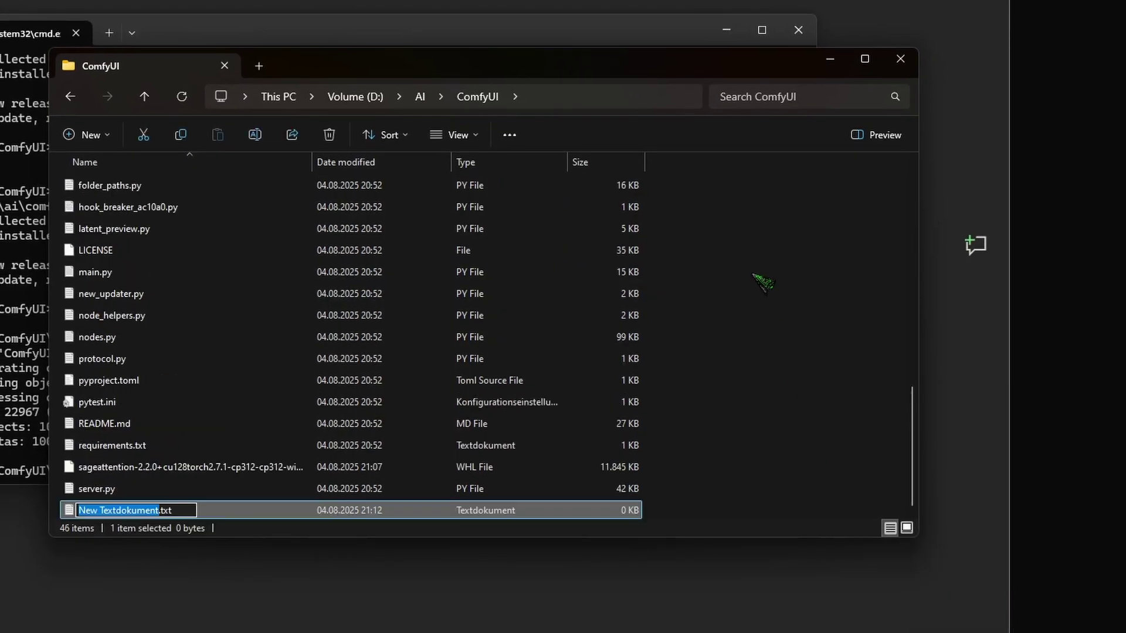
Step: Rename the new file to start.bat, dropping .txt, and accept the extension change
text(start)
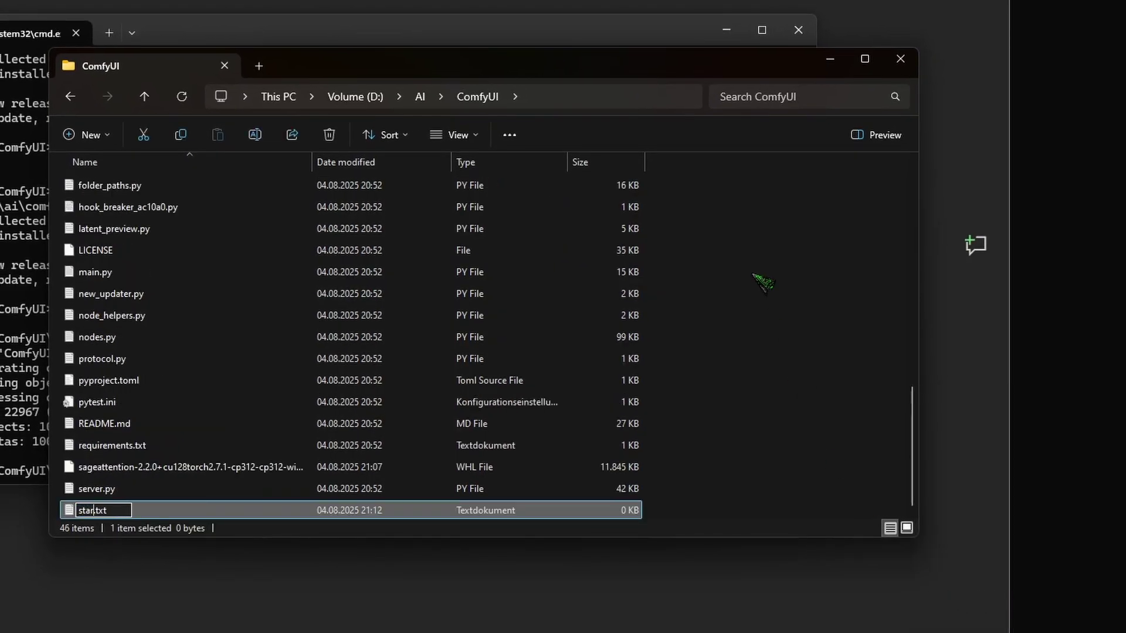
text(.bat)
key(shift+End)
key(Delete)
key(Return)
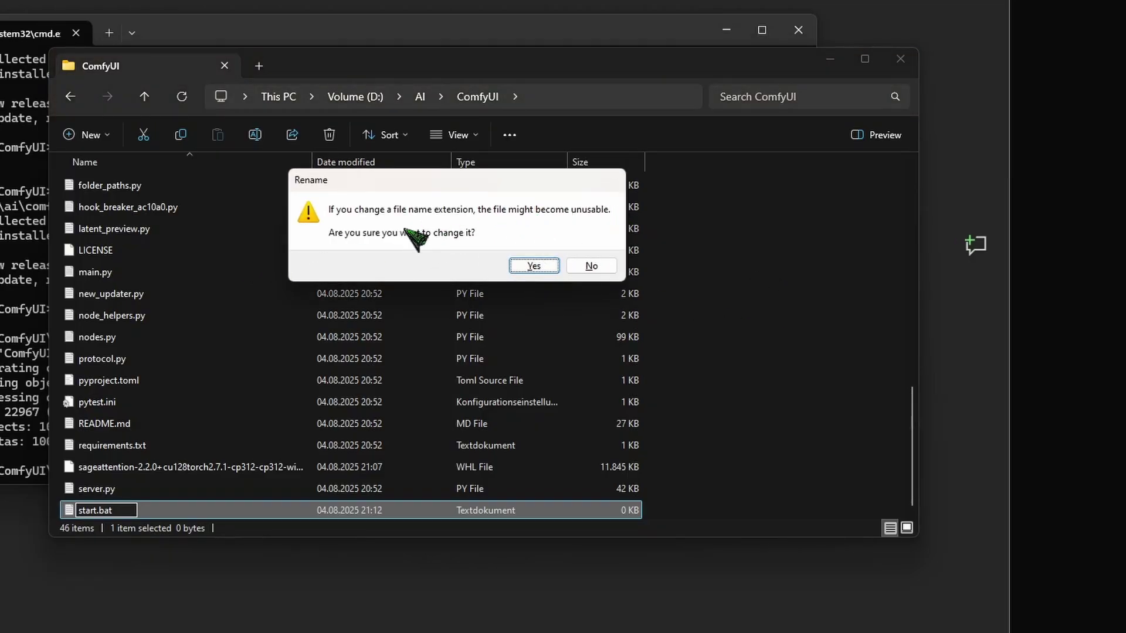
click(535, 267)
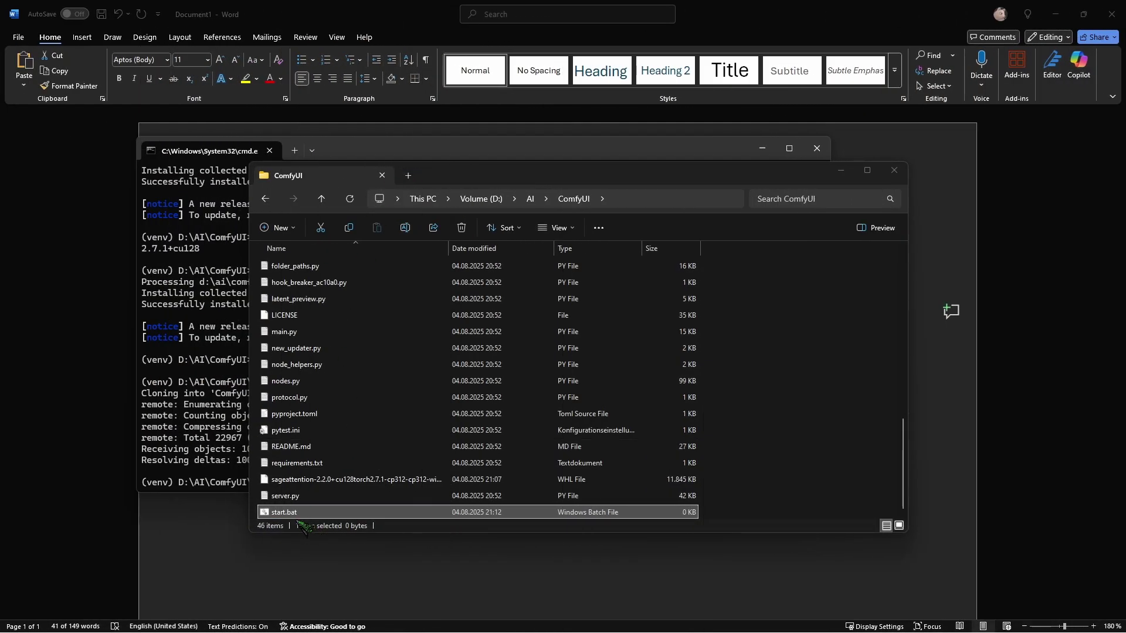
Step: Open start.bat in Notepad++ and paste the venv\Scripts\activate lines
right_click(280, 514)
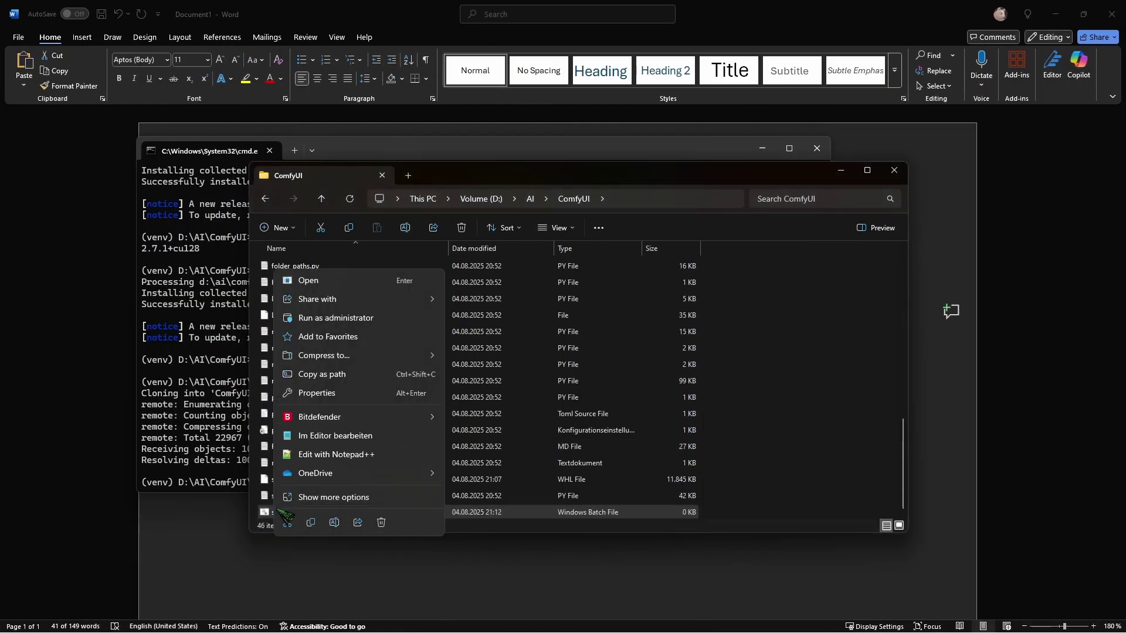
click(367, 457)
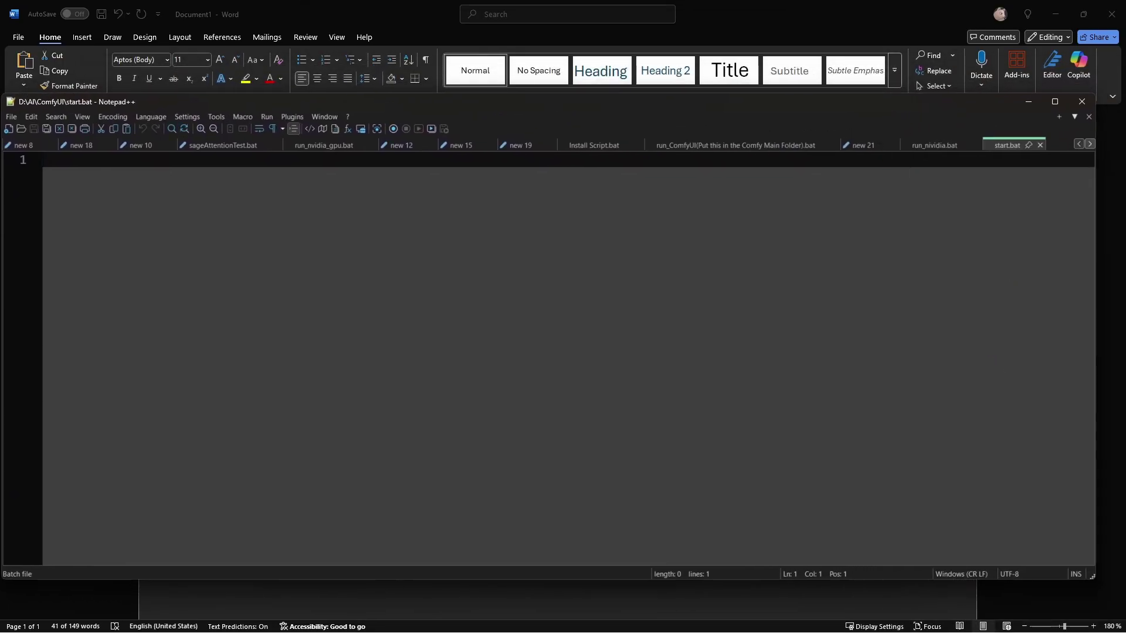
text(REM Activate the virtual environment call venv\Scripts\activate)
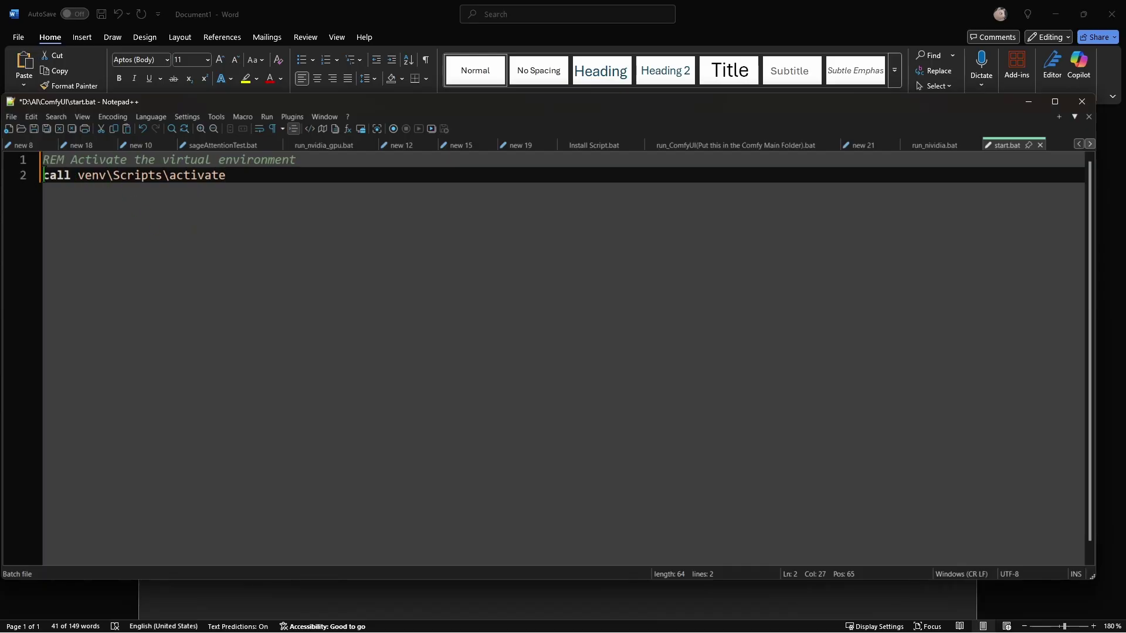
double_click(103, 174)
double_click(129, 175)
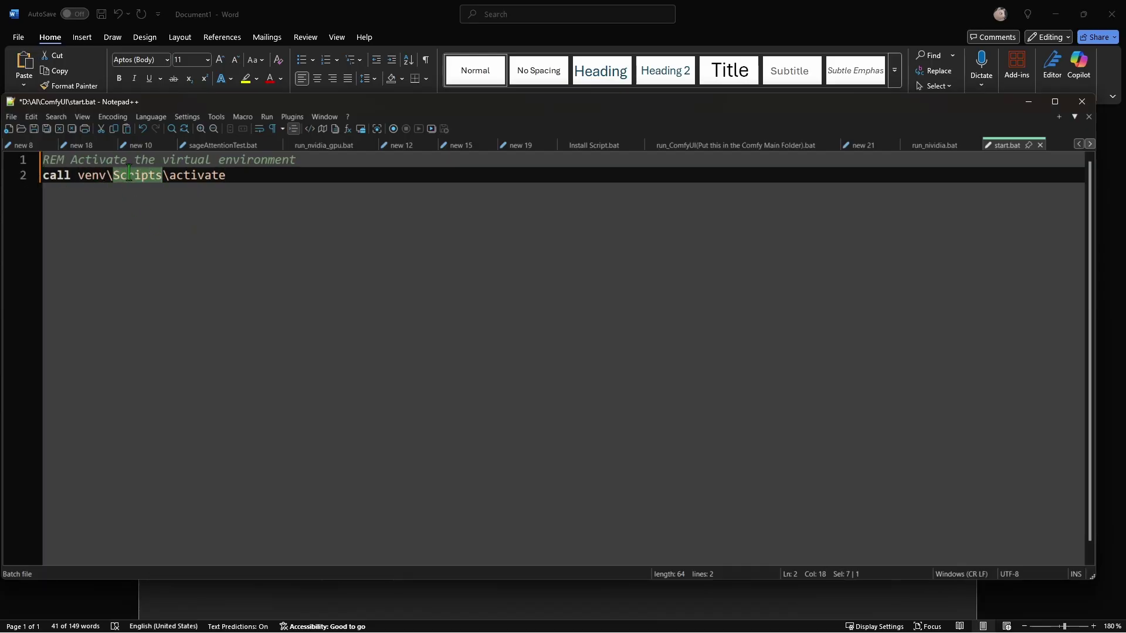
click(212, 169)
double_click(218, 174)
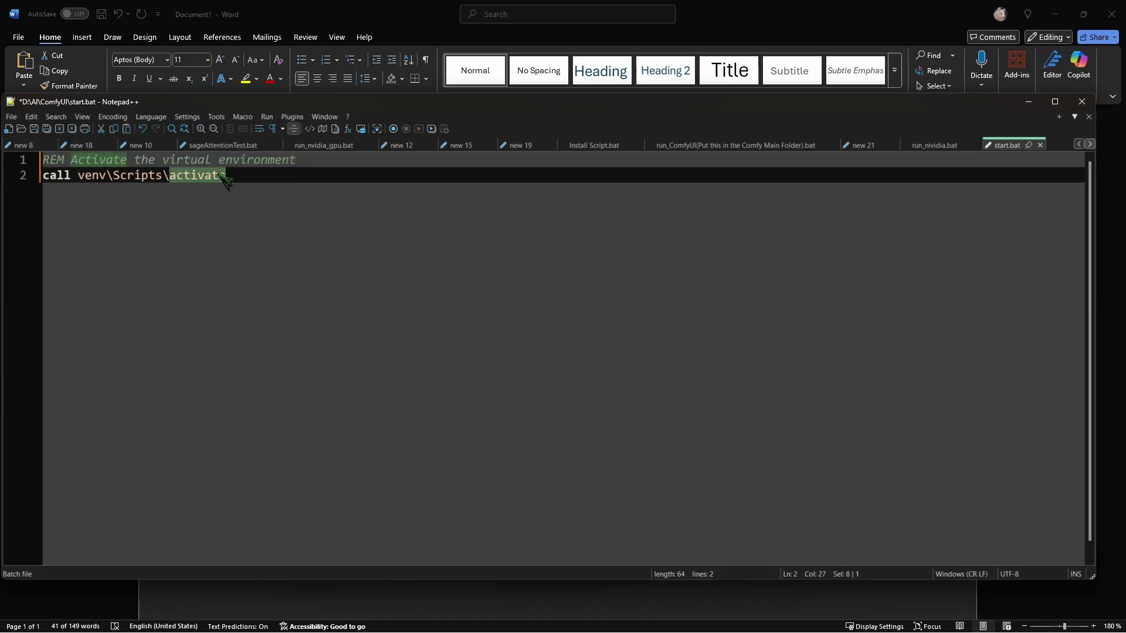
click(270, 178)
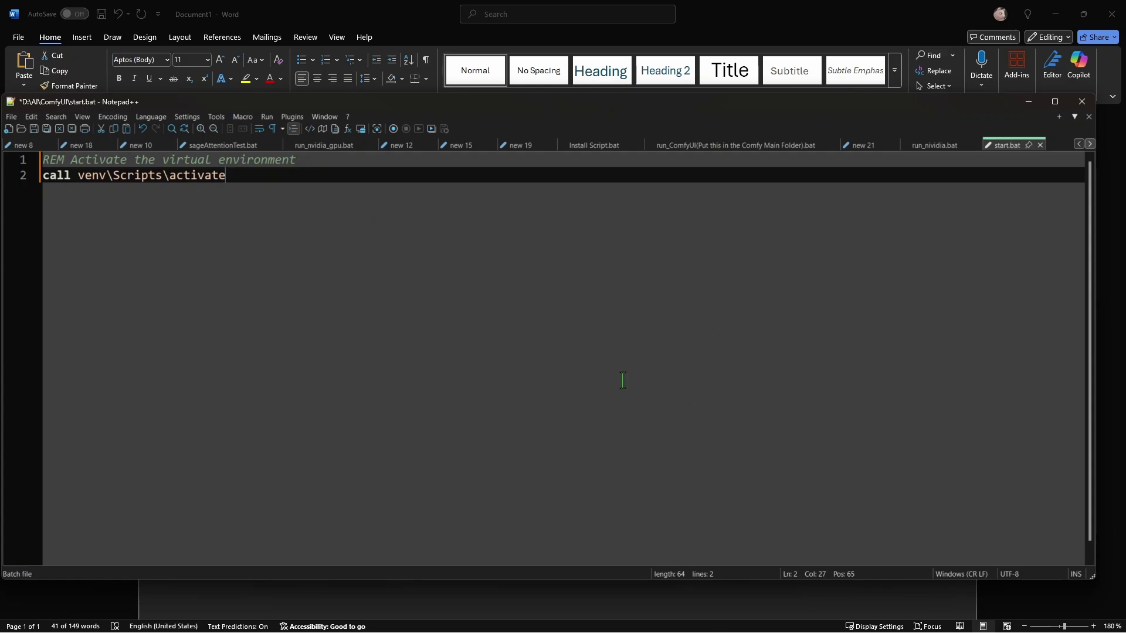
Step: Add the python main.py lines and a final pause line
key(Return)
text(REM Run your main python script python main.py)
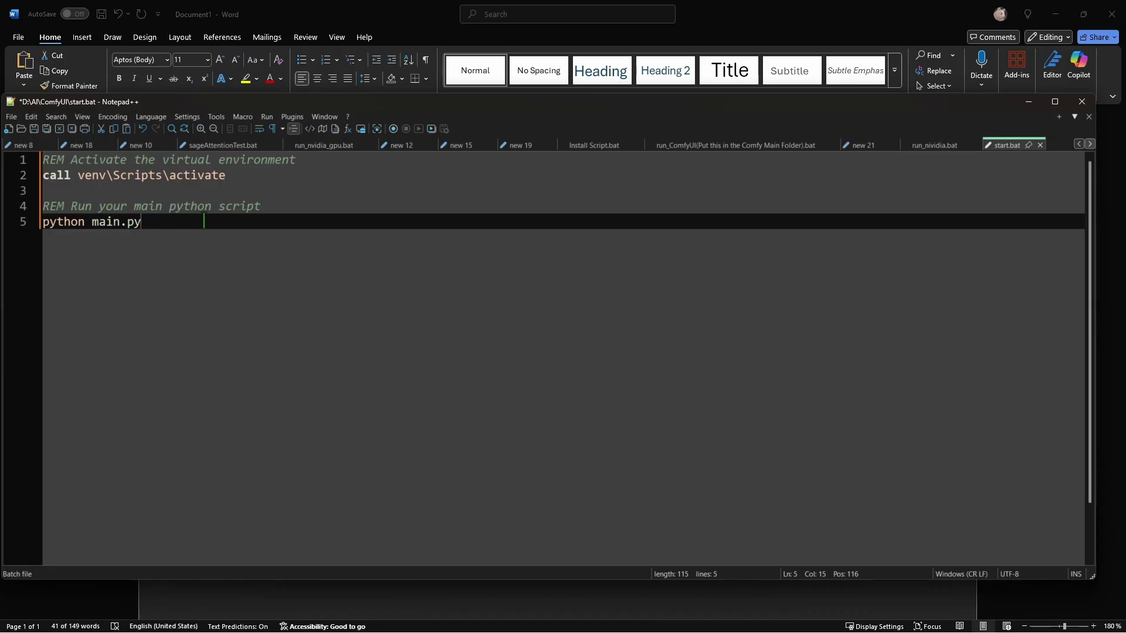
drag(146, 225, 86, 228)
click(282, 219)
key(Return)
key(Return)
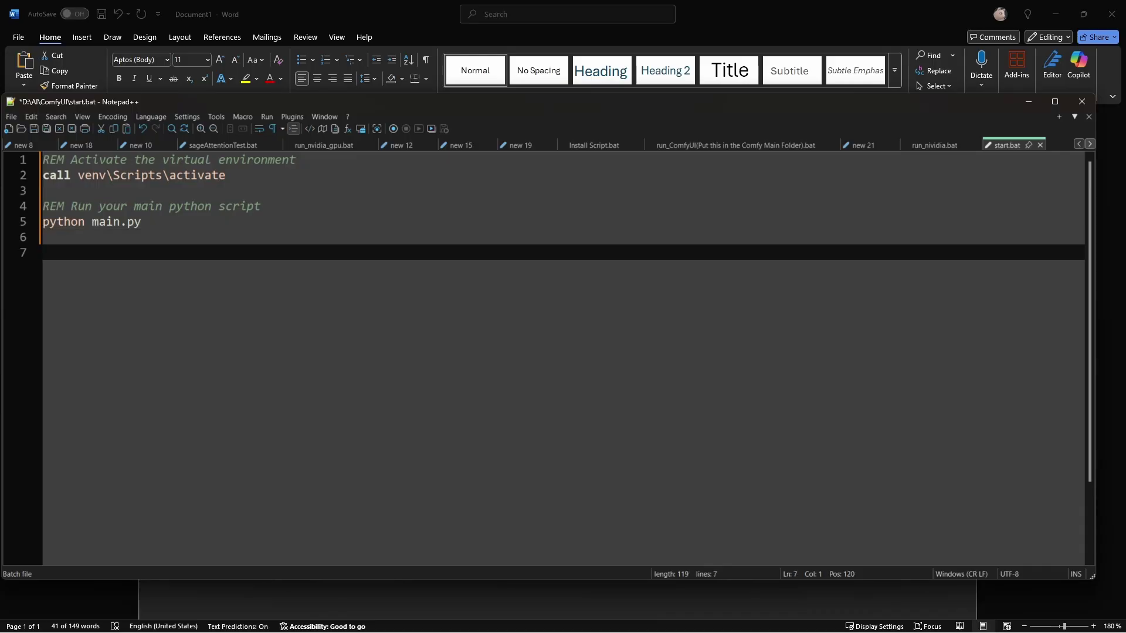
text(pause)
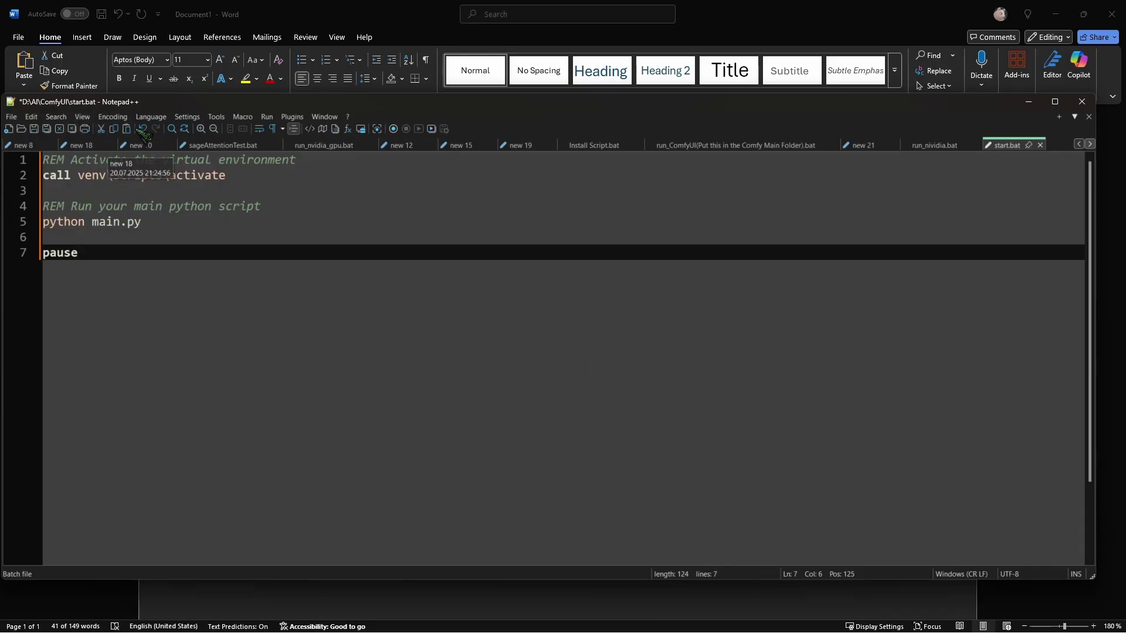
Step: Save start.bat and check the pause line
click(34, 128)
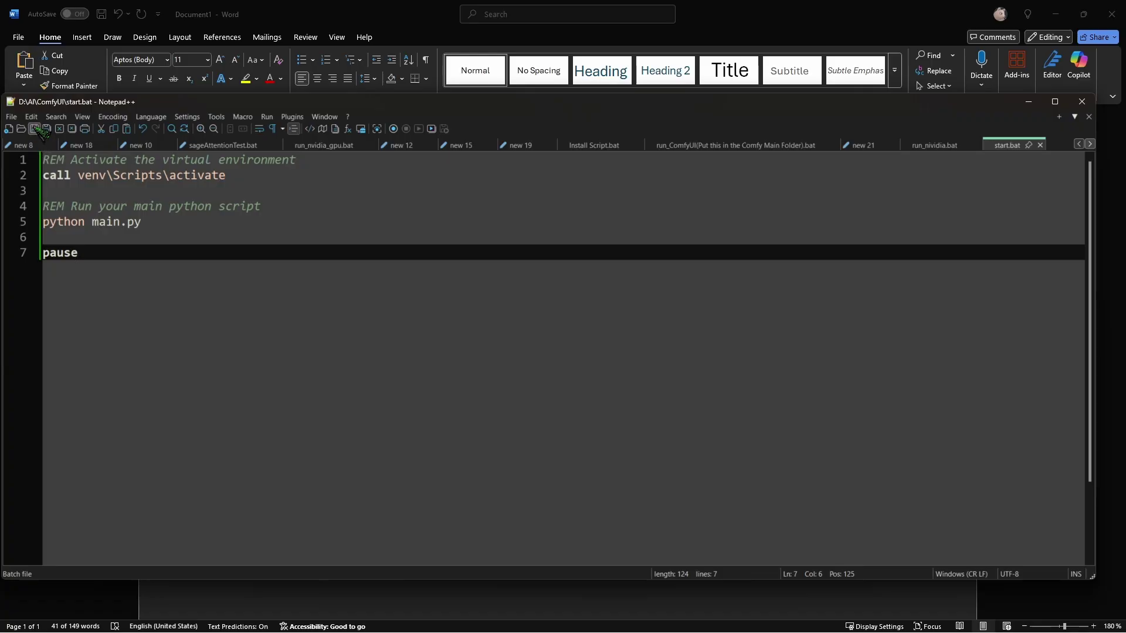
drag(121, 253, 45, 252)
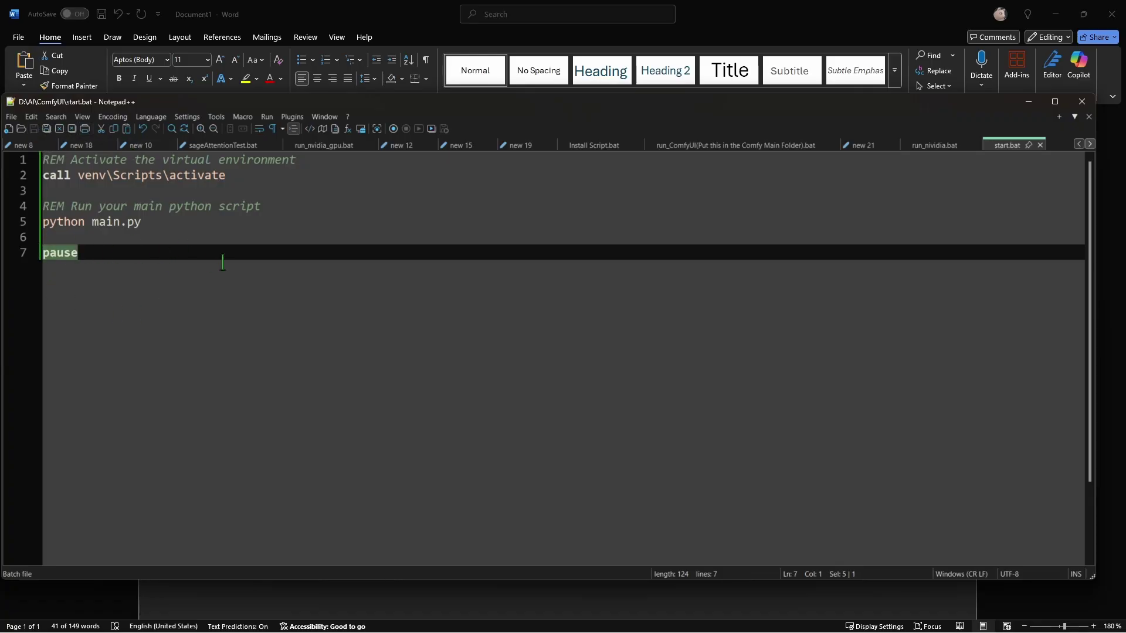
click(142, 329)
drag(146, 258, 18, 245)
click(238, 268)
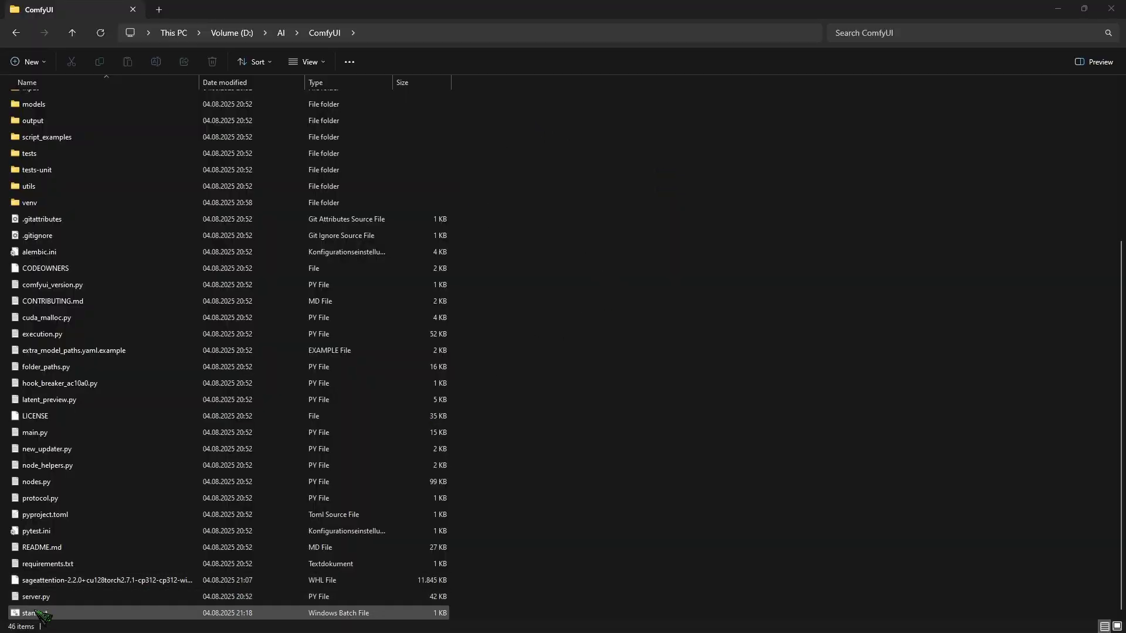
Step: Run start.bat, review the GitPython dependency and port 8188 OSError messages, then close the console
click(52, 614)
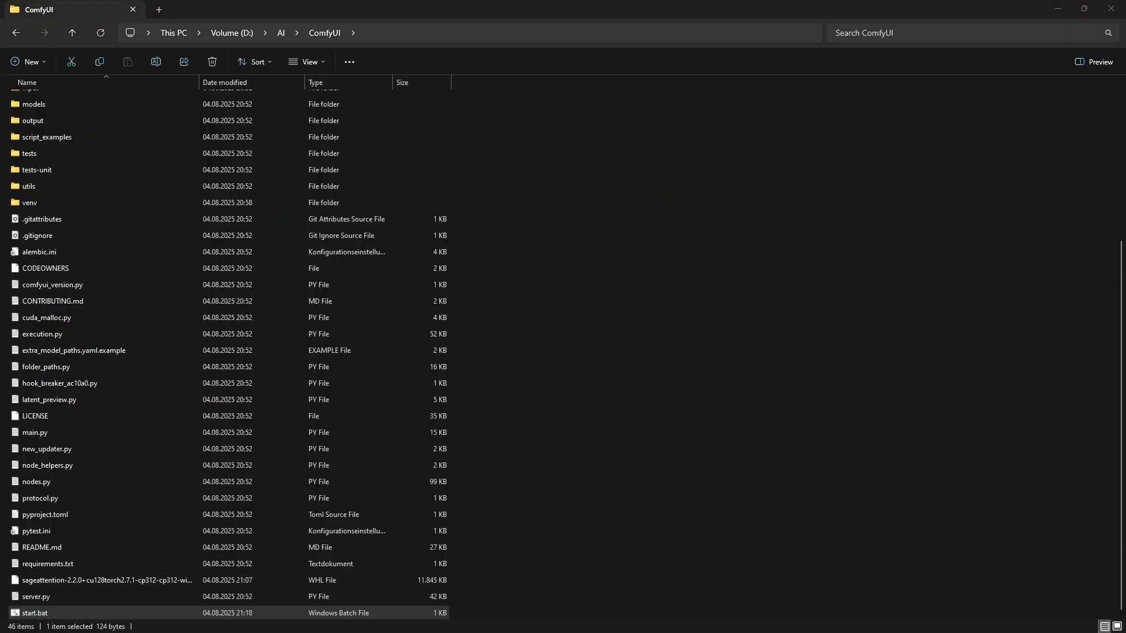
drag(1125, 287, 509, 108)
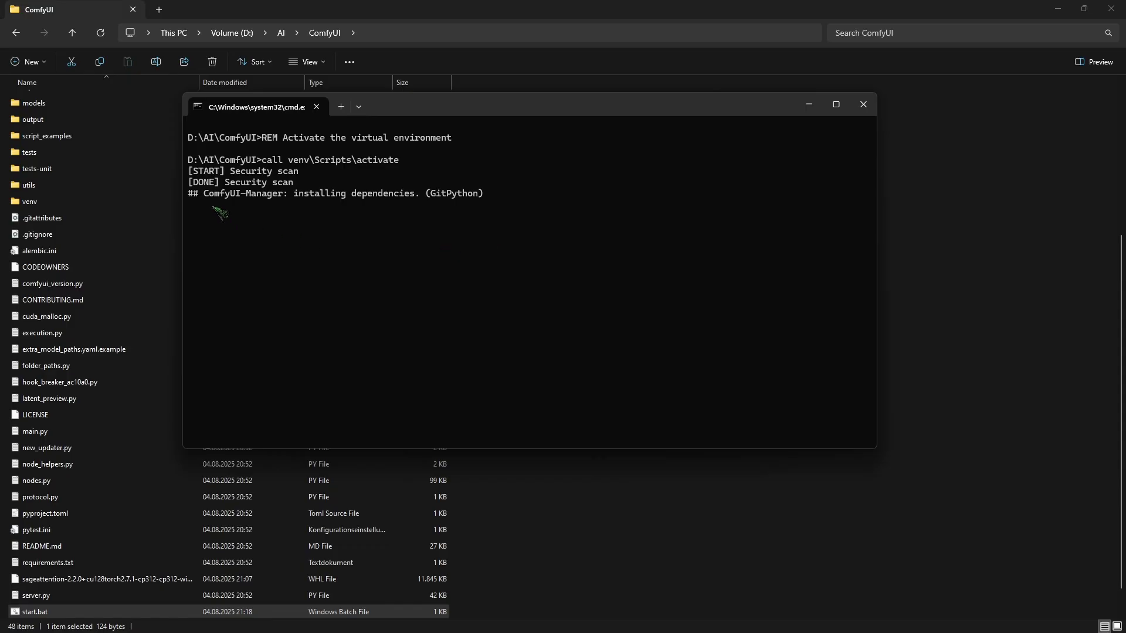
drag(215, 191, 482, 190)
drag(408, 205, 399, 207)
drag(217, 199, 489, 200)
click(804, 262)
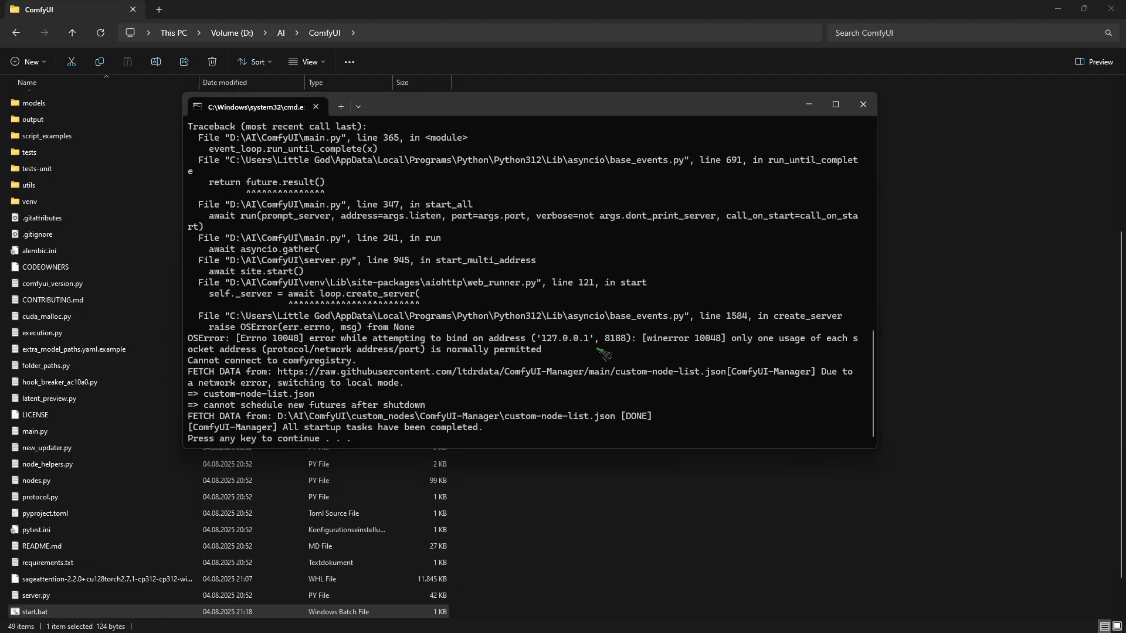
drag(598, 350, 188, 339)
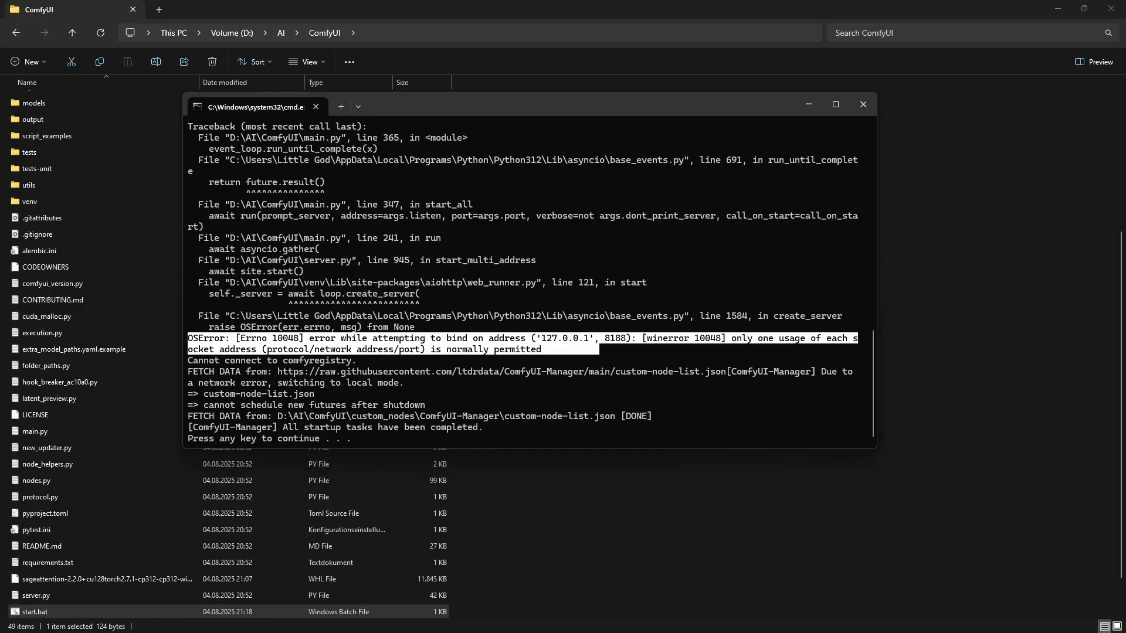
click(863, 105)
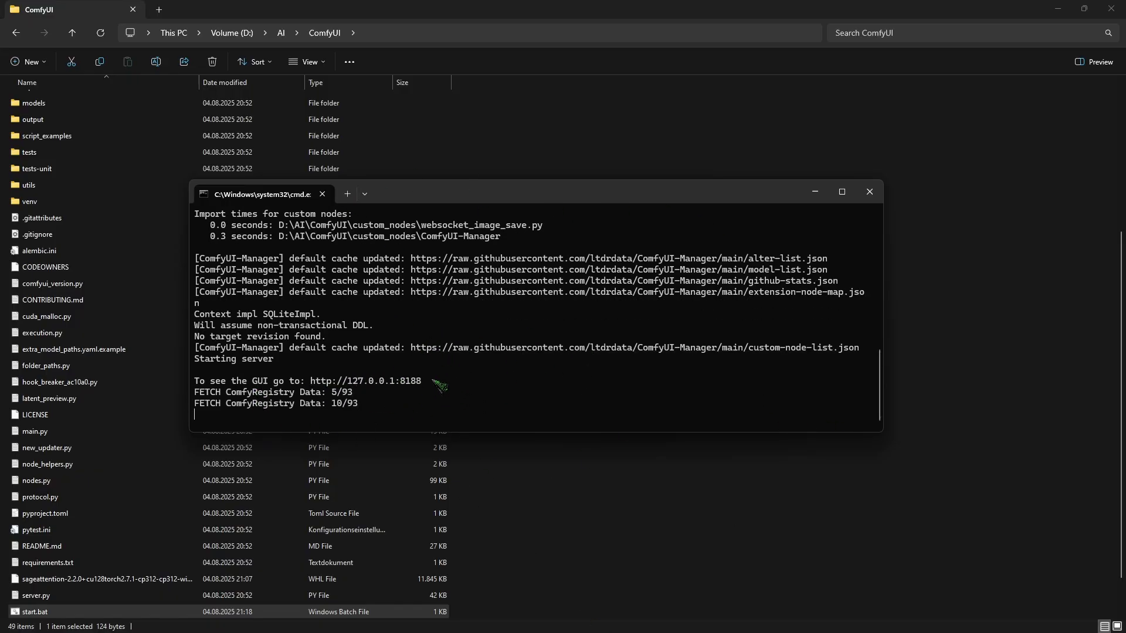
Step: Open the ComfyUI web interface at 127.0.0.1:8188 showing the WAN 2.2 I2V workflow
ctrl+click(390, 384)
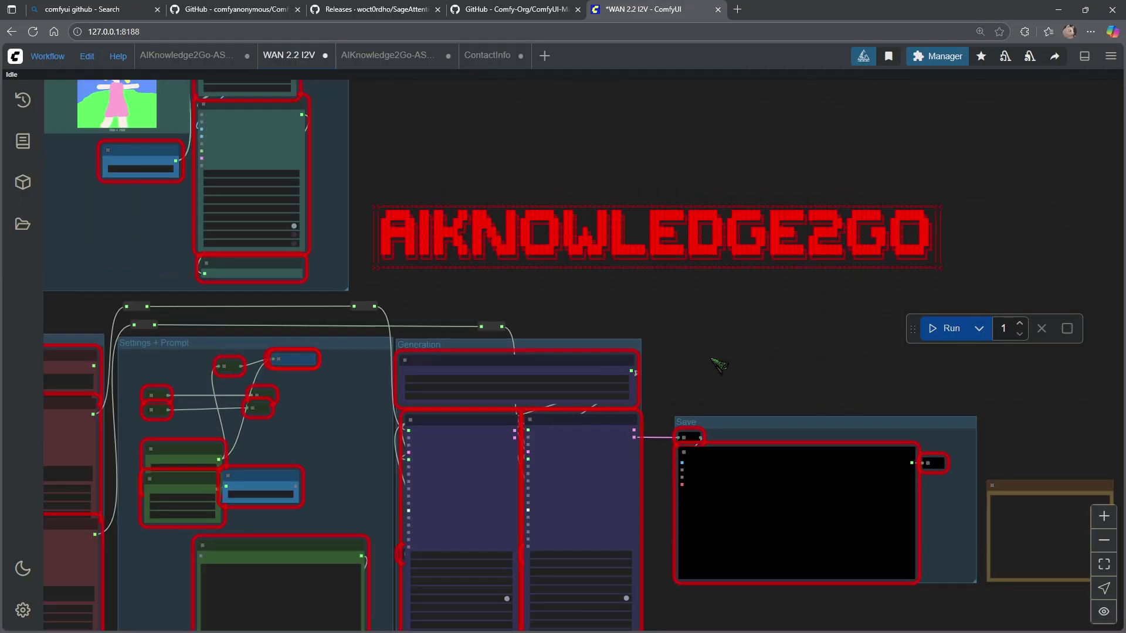
scroll(711, 359, down, 1)
drag(826, 340, 879, 225)
scroll(754, 253, up, 3)
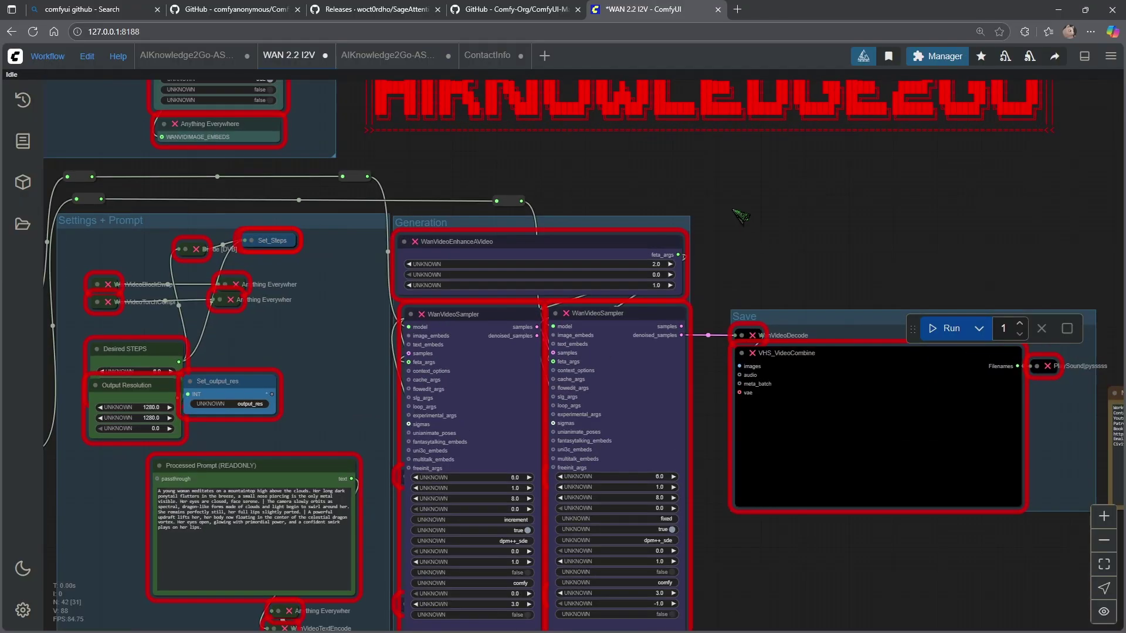
scroll(740, 216, up, 4)
scroll(758, 391, up, 3)
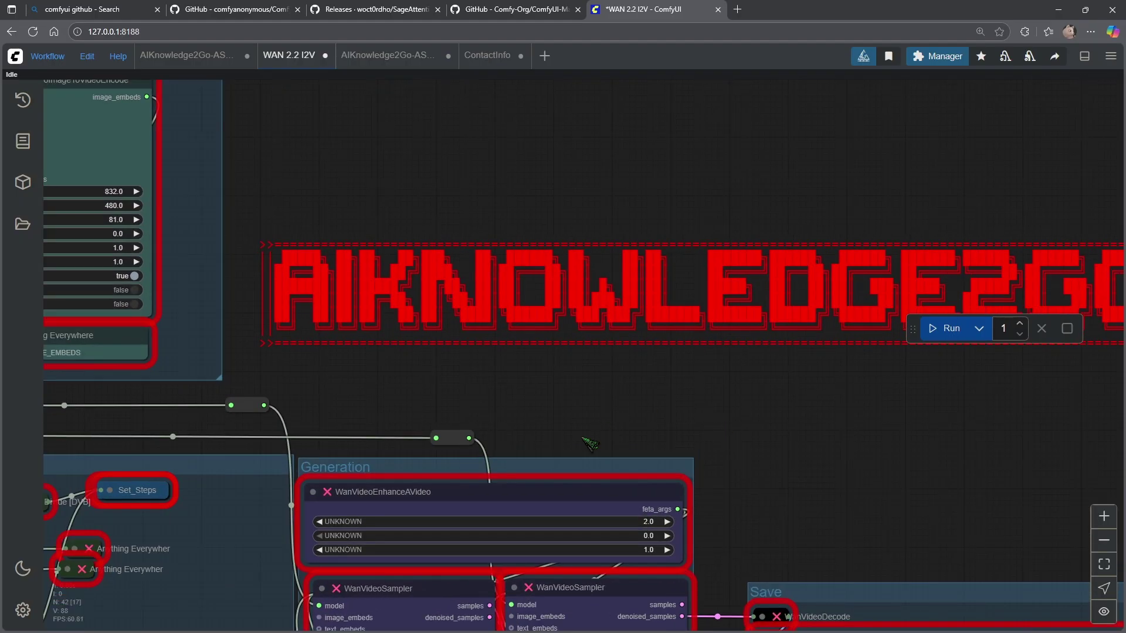
Step: Pan across the Generation, Loader and Settings groups to inspect the red-outlined nodes
drag(865, 532, 900, 475)
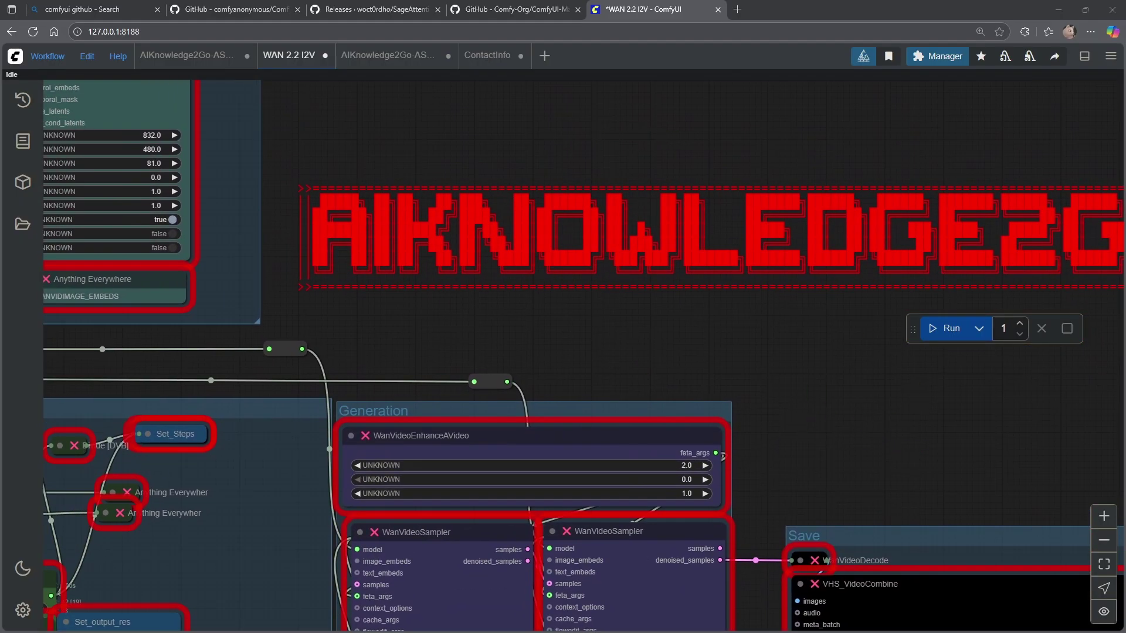
drag(752, 337, 982, 187)
drag(739, 194, 439, 378)
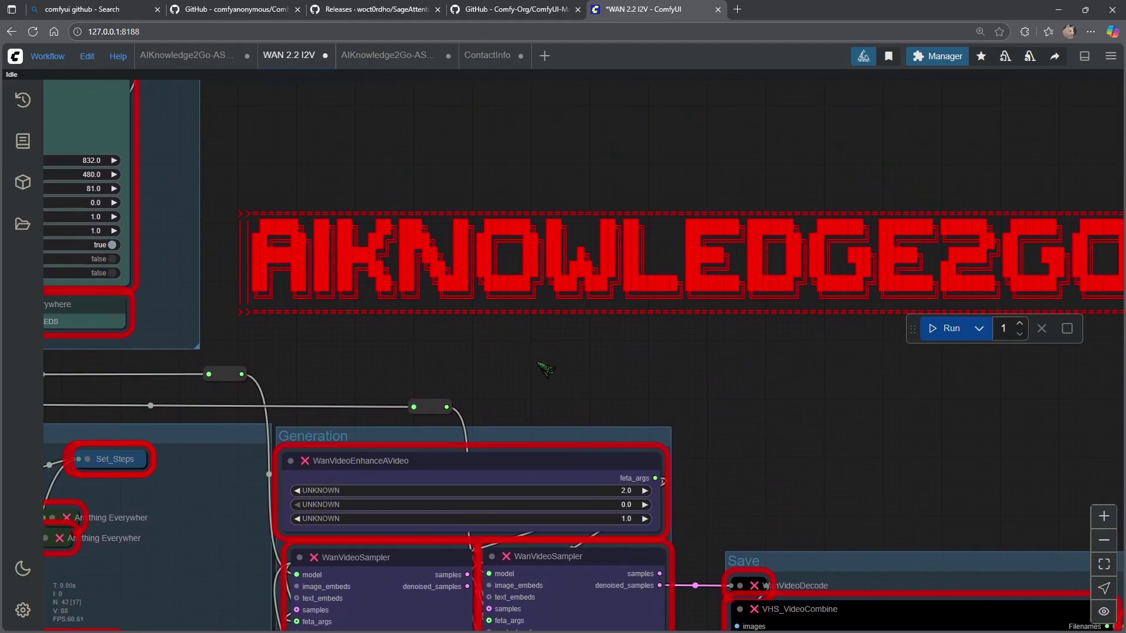
drag(537, 362, 844, 359)
scroll(636, 344, down, 3)
drag(637, 344, 712, 235)
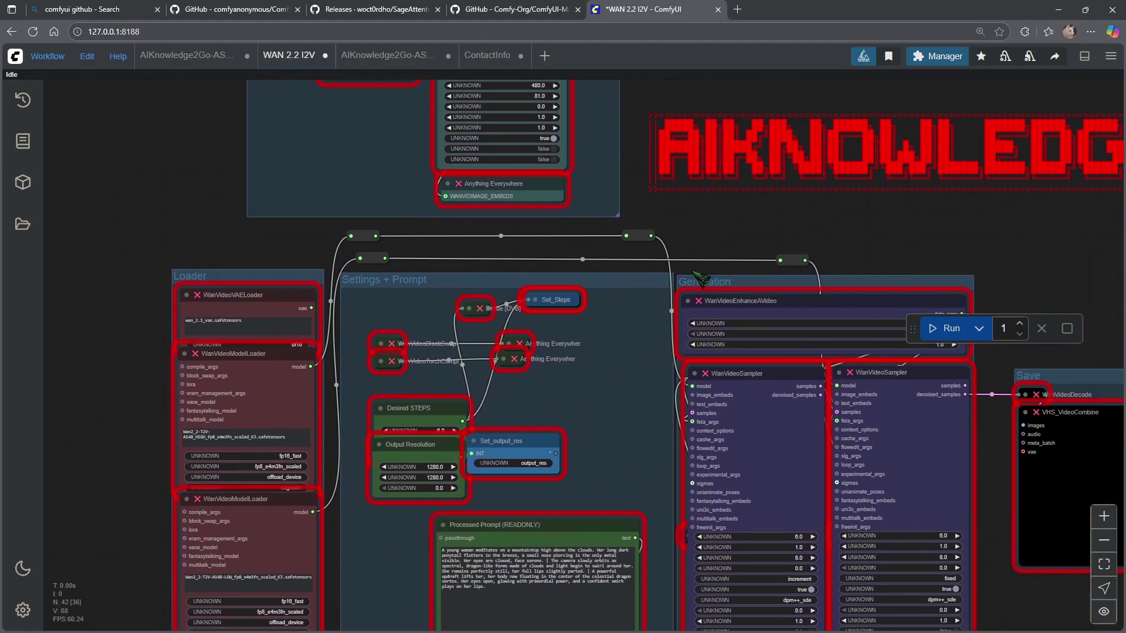
scroll(762, 258, up, 5)
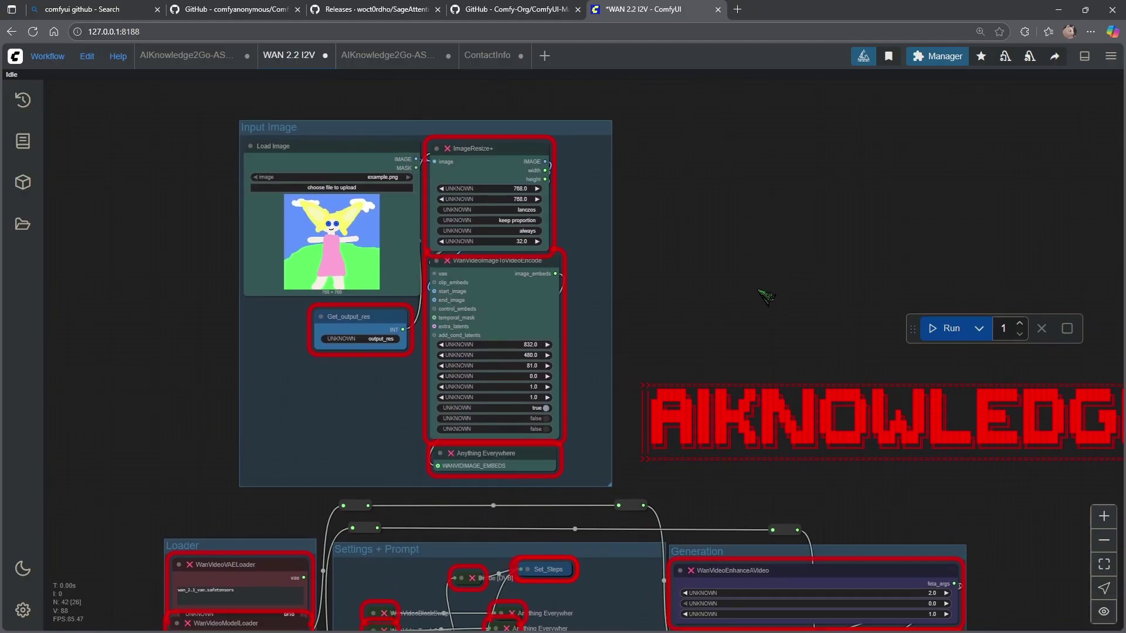
scroll(765, 296, down, 1)
scroll(766, 296, left, 1)
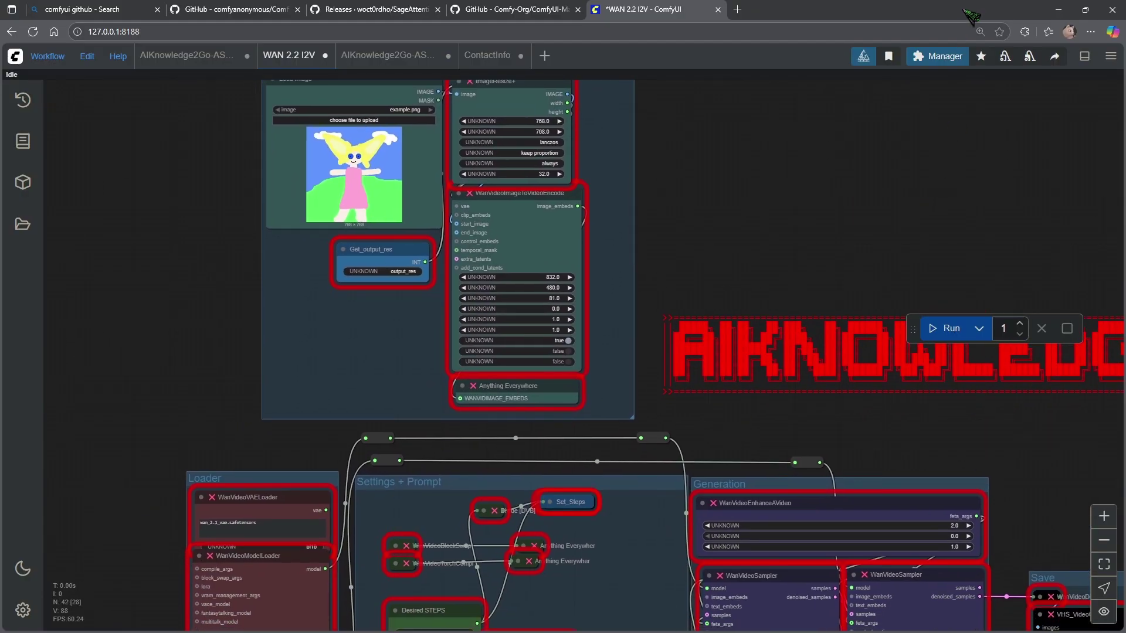
Step: Open the Manager's list of custom nodes missing from this workflow and dismiss the registry error
click(926, 56)
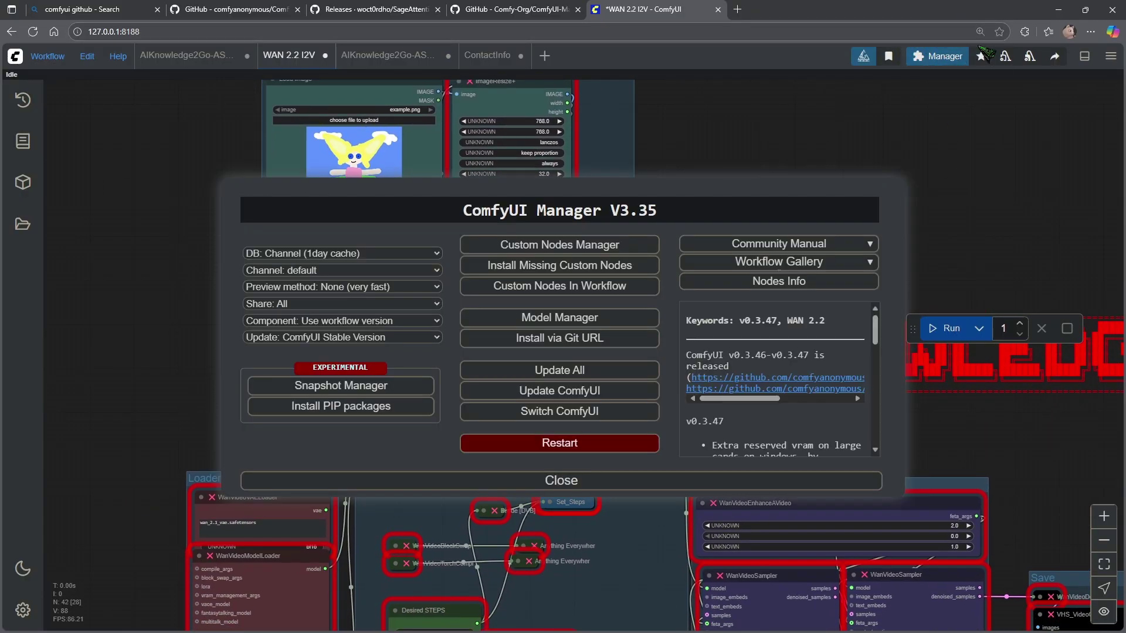
click(589, 265)
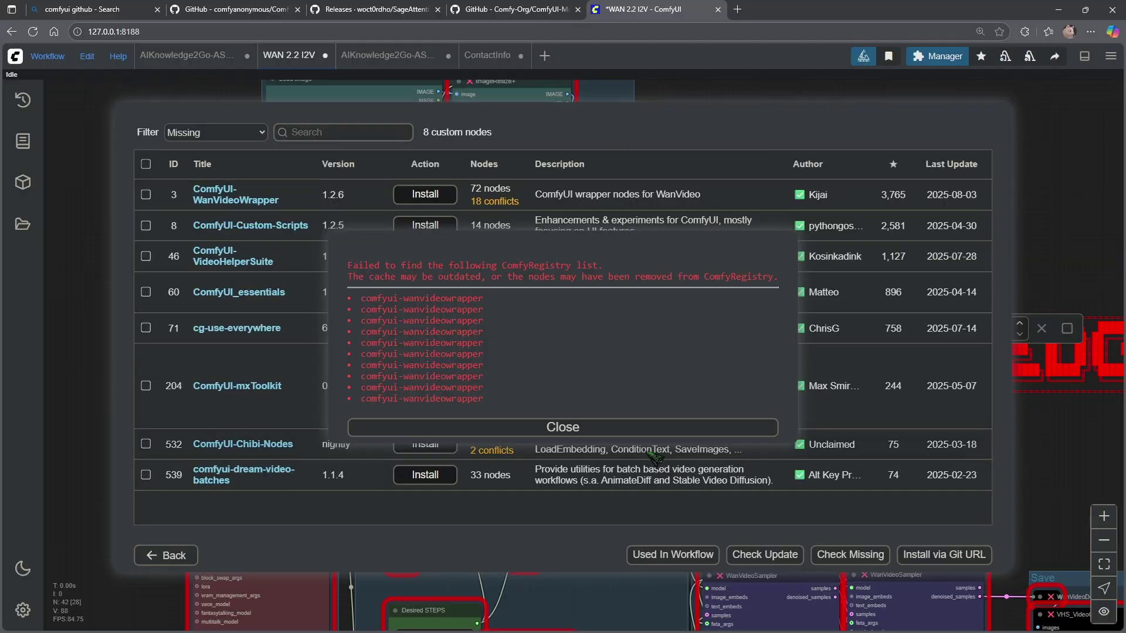
click(579, 436)
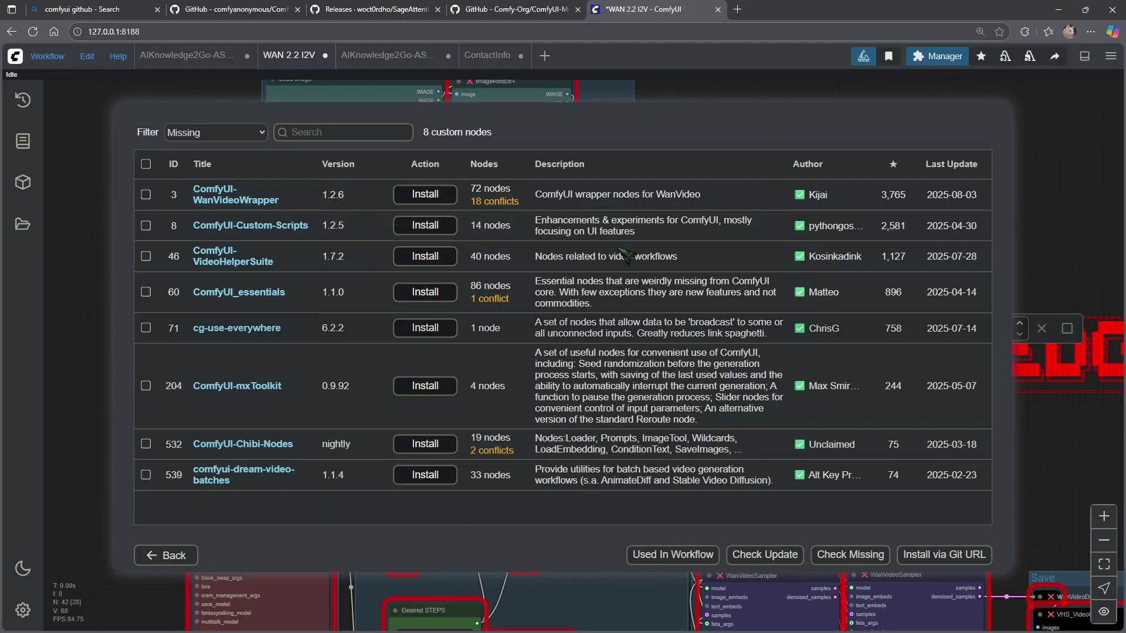
Step: Select all eight missing node packs, install them, and bring the WanVideo model loader into view
click(145, 164)
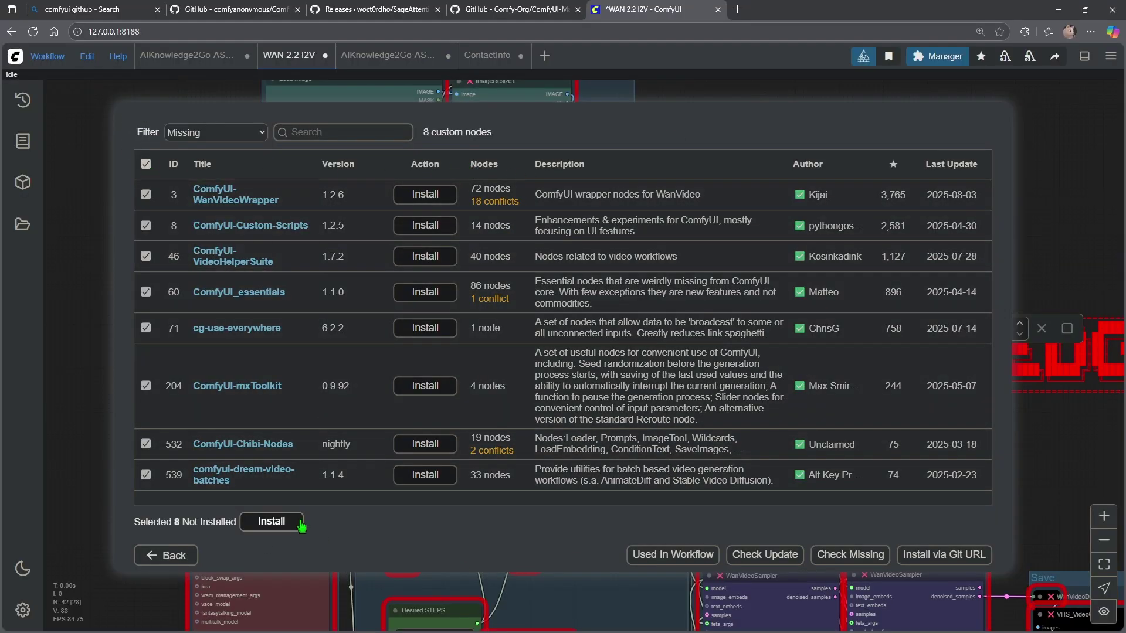
click(271, 522)
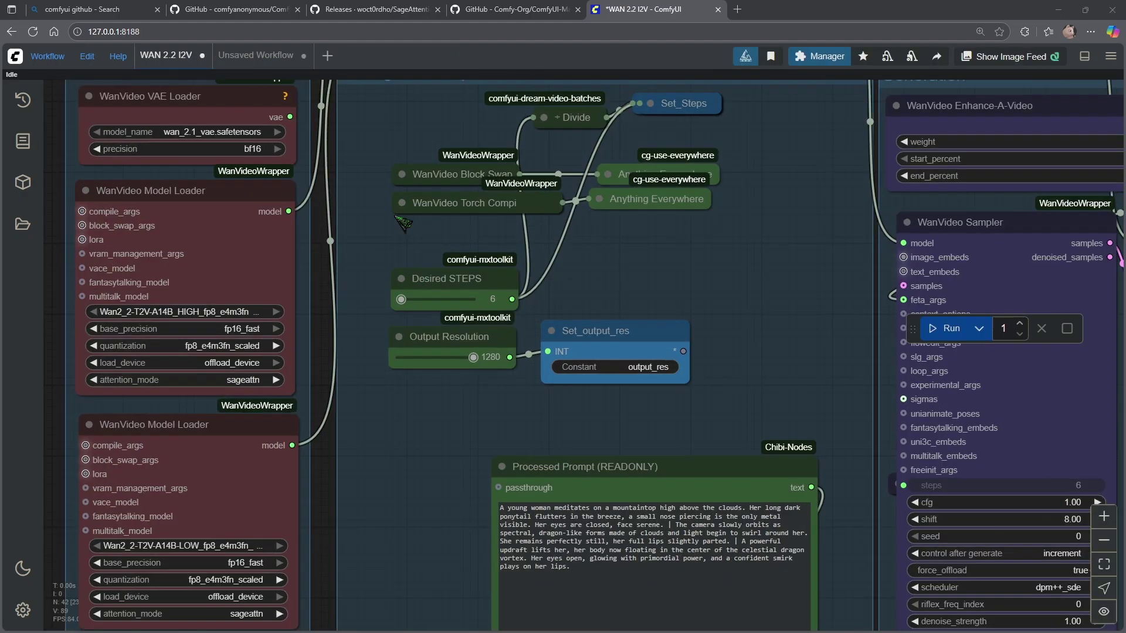
scroll(586, 352, up, 5)
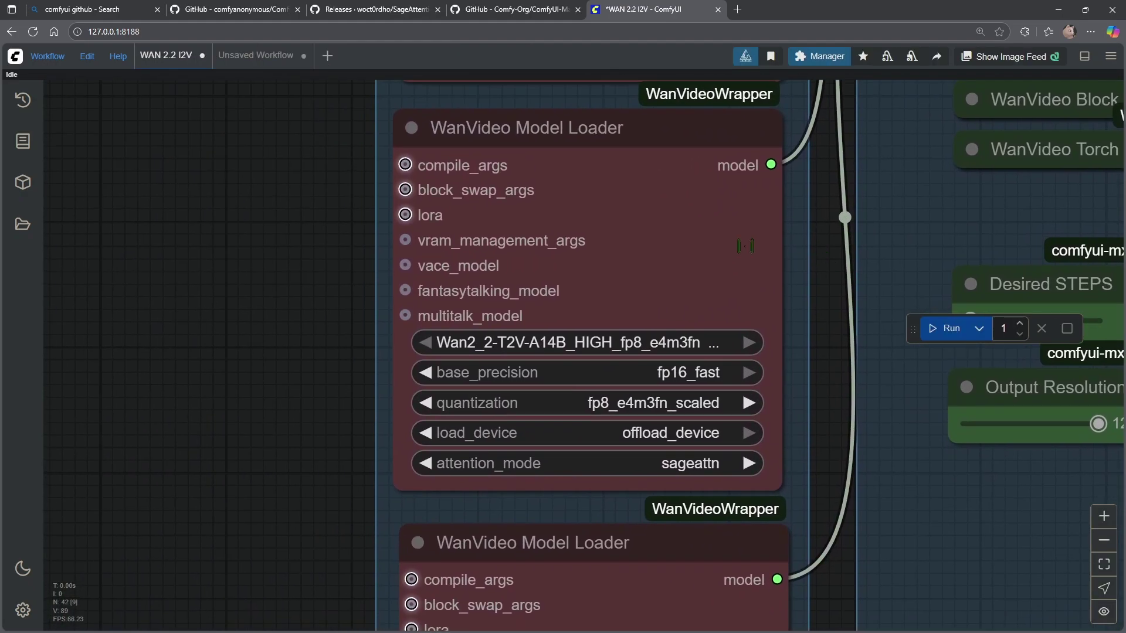
drag(828, 259, 715, 278)
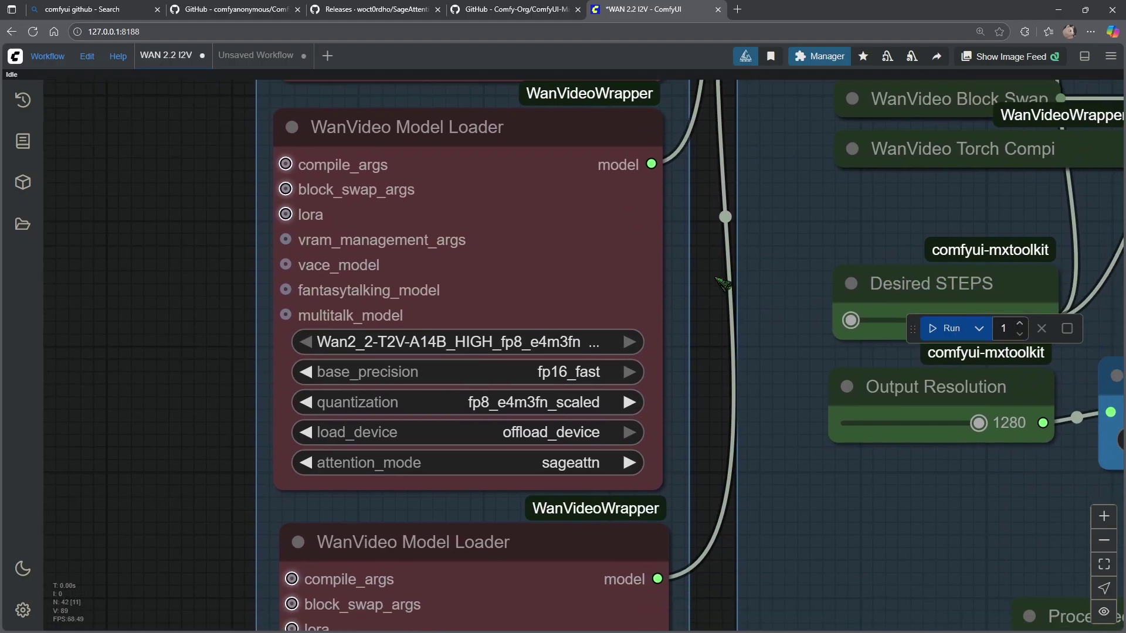
scroll(744, 427, down, 1)
scroll(664, 510, up, 3)
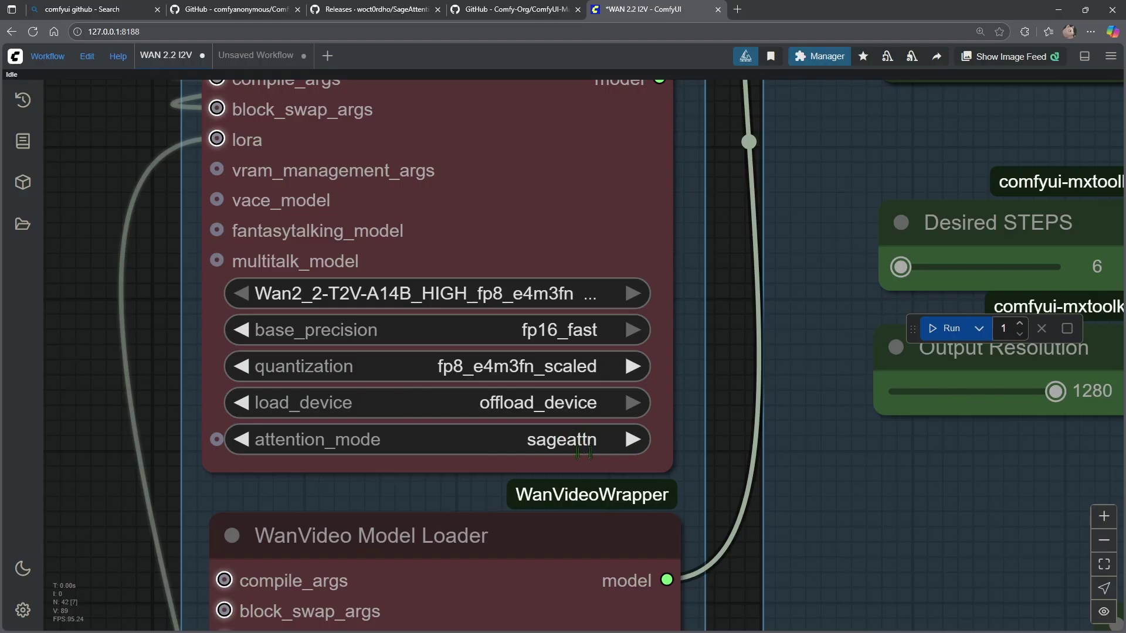
drag(922, 452, 964, 373)
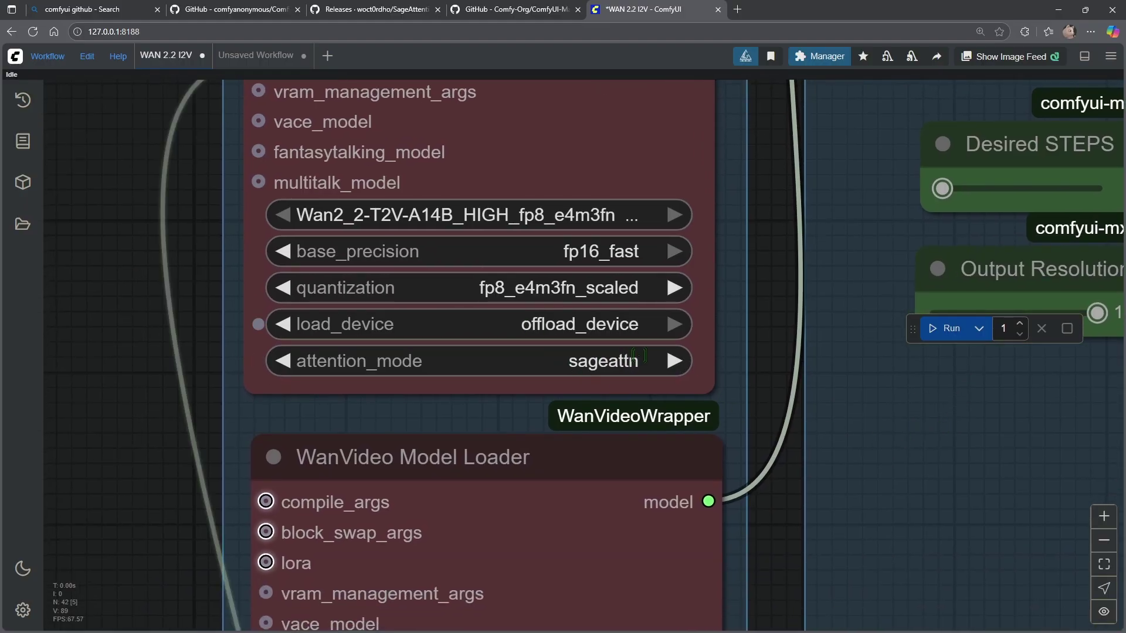
click(607, 369)
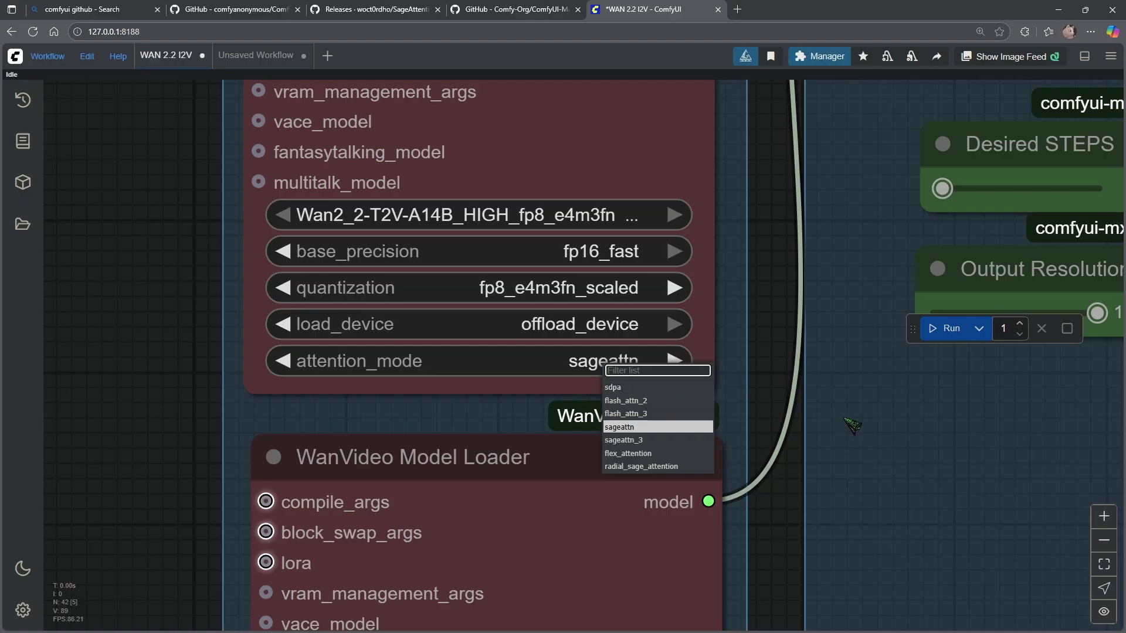
drag(849, 422, 762, 452)
scroll(762, 451, down, 3)
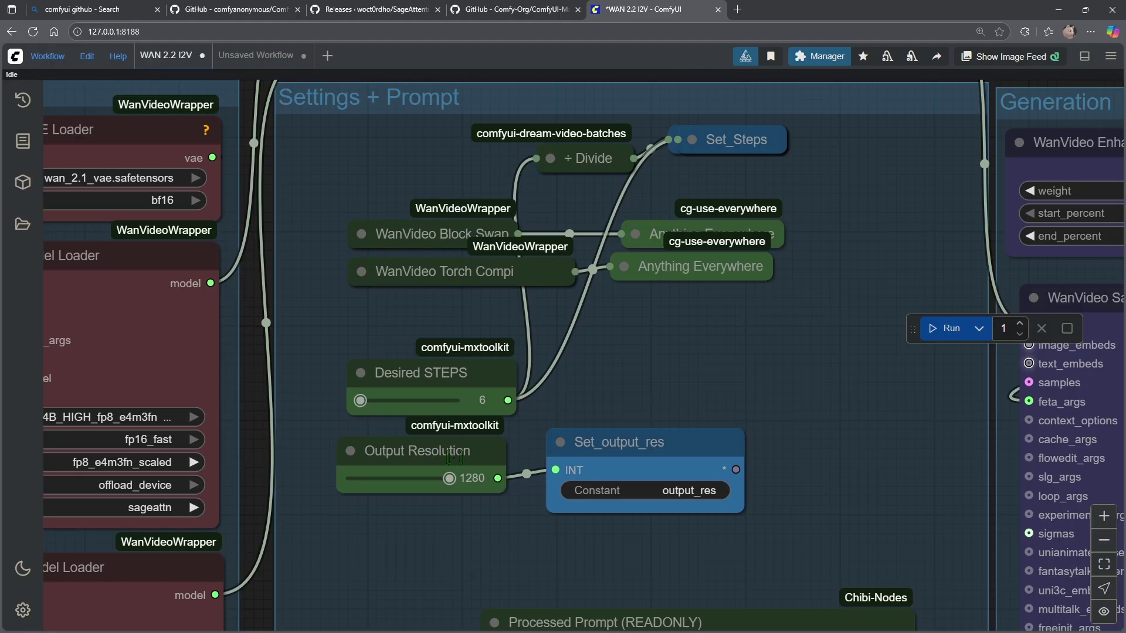
Step: Load the meditating woman picture into the Input Image group's Load Image node
click(458, 484)
drag(812, 266, 771, 433)
drag(753, 311, 873, 567)
scroll(495, 199, down, 4)
scroll(500, 202, up, 10)
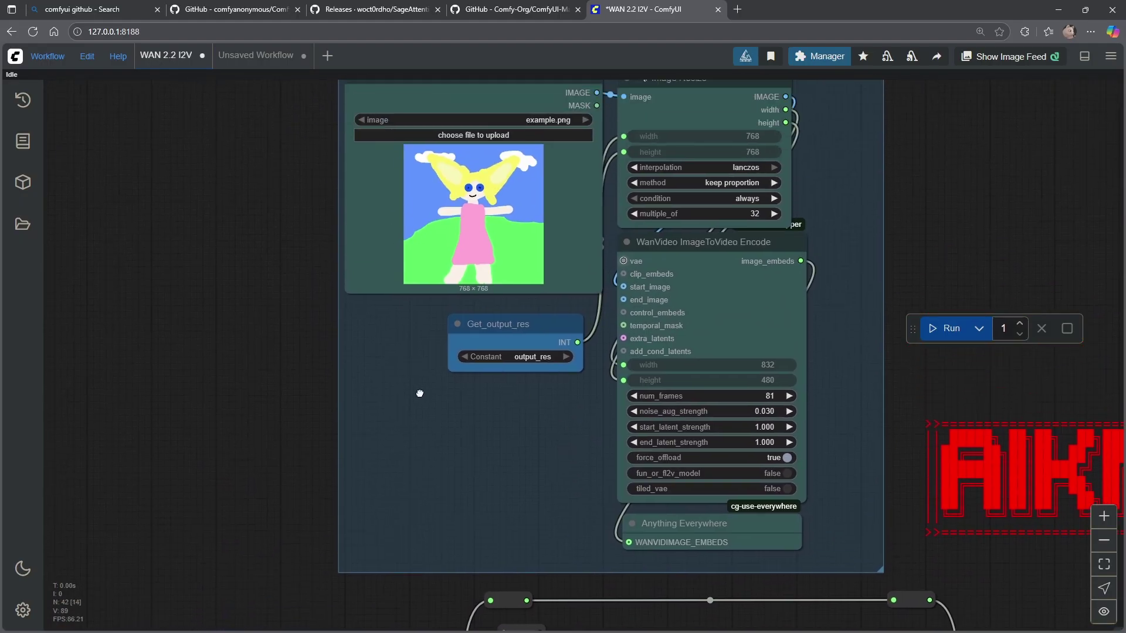
drag(496, 356, 497, 357)
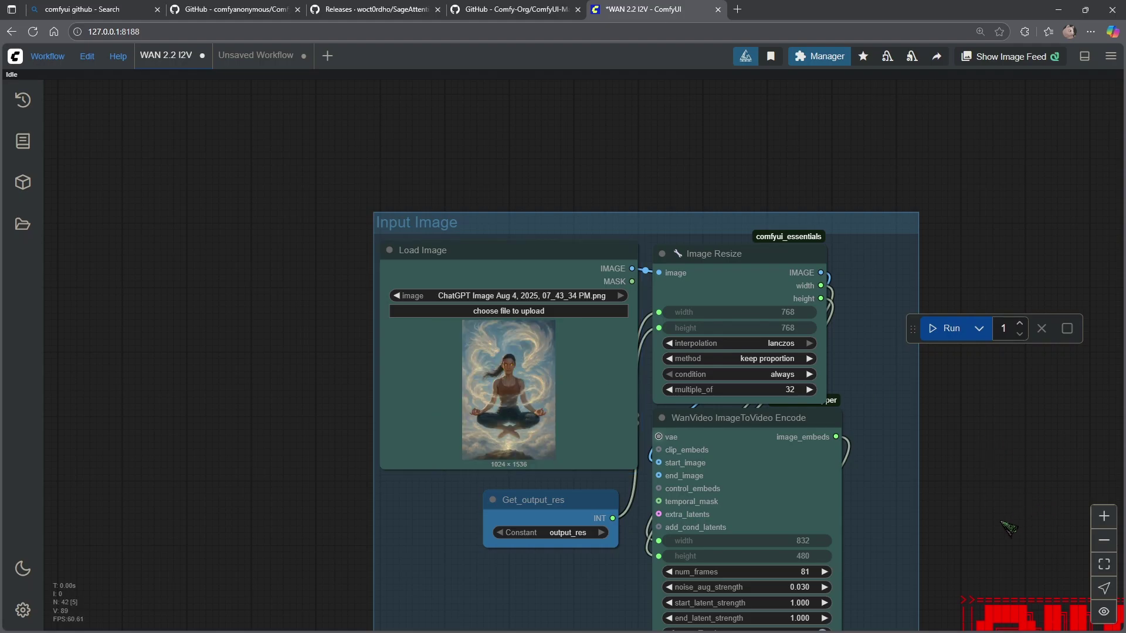
Step: Follow the render in the console and close the finished WAN 2.2 I2V_00075.mp4 preview
drag(1000, 521, 868, 191)
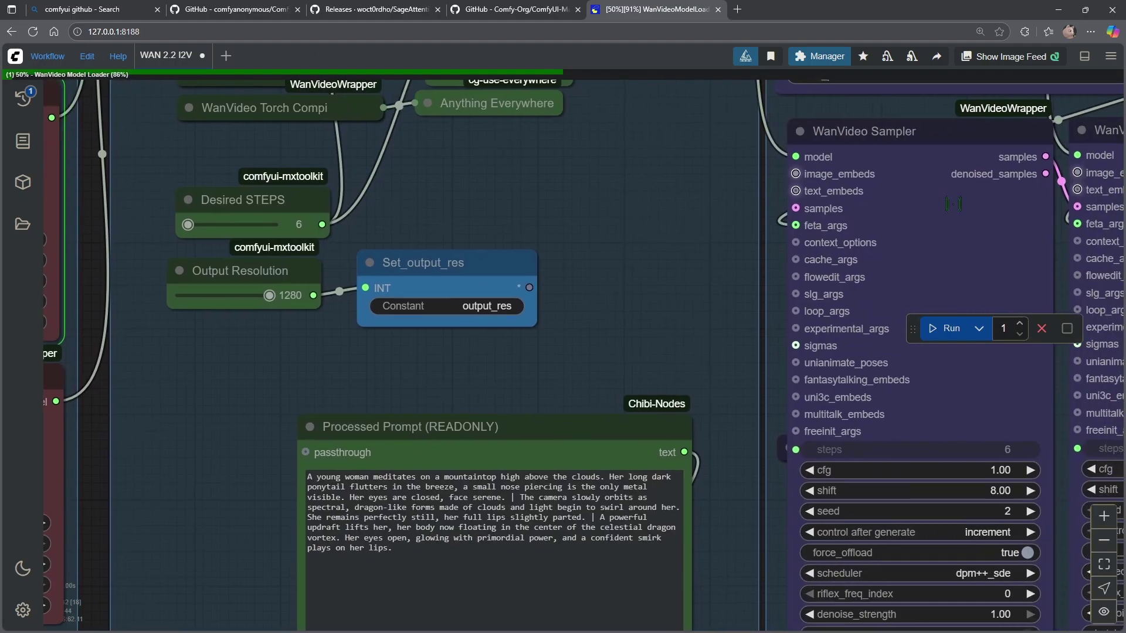
drag(1125, 156, 624, 98)
scroll(767, 424, up, 1)
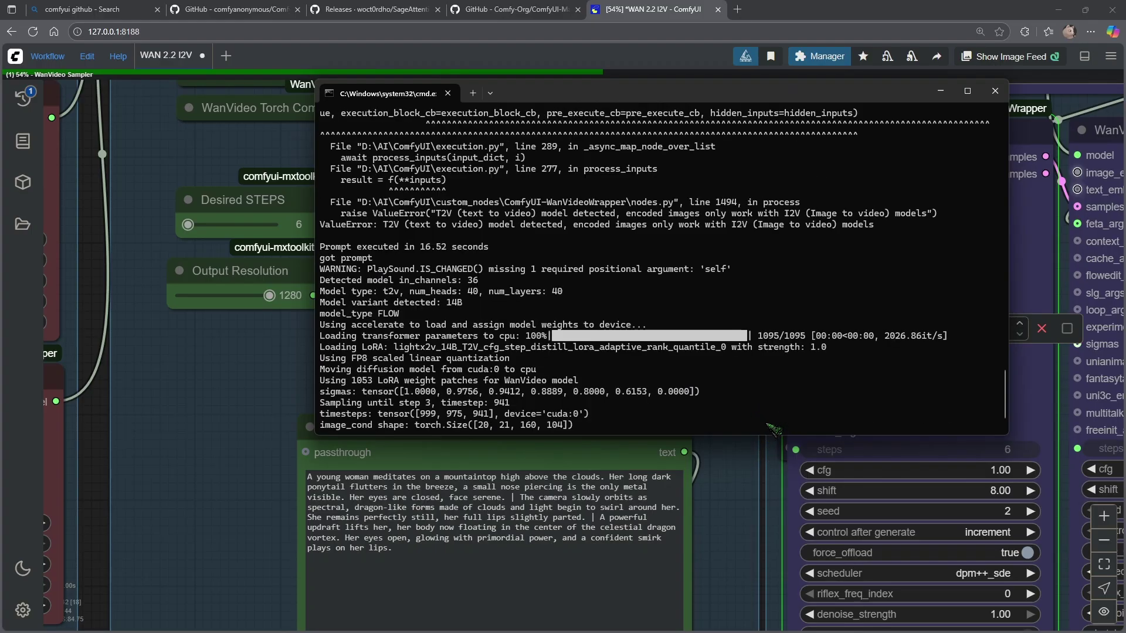
drag(706, 487, 205, 531)
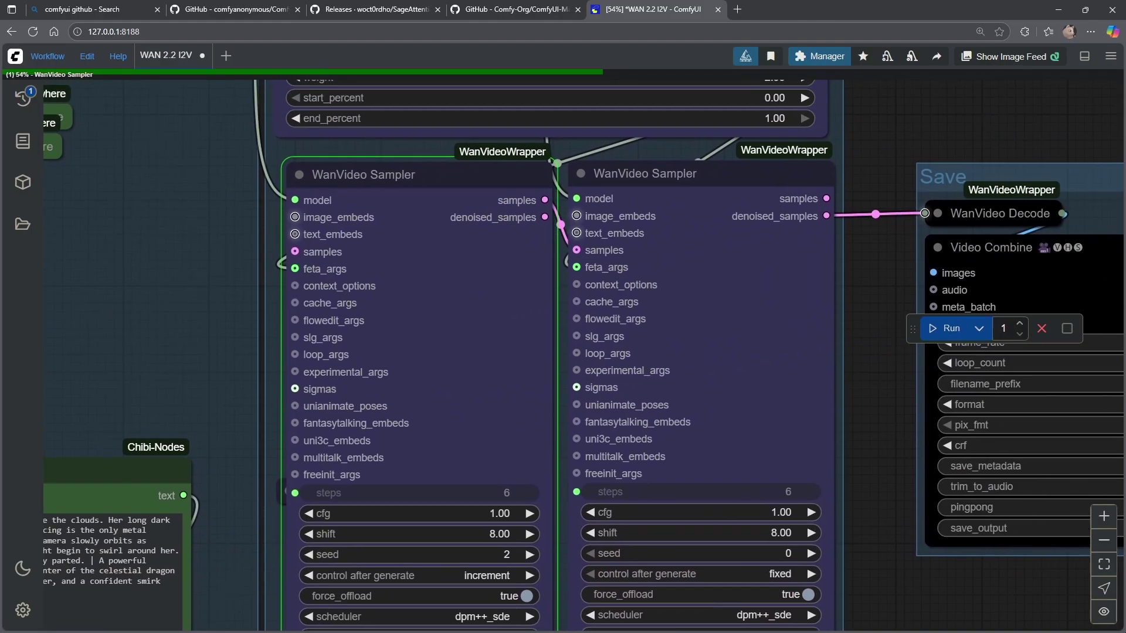
scroll(571, 182, down, 4)
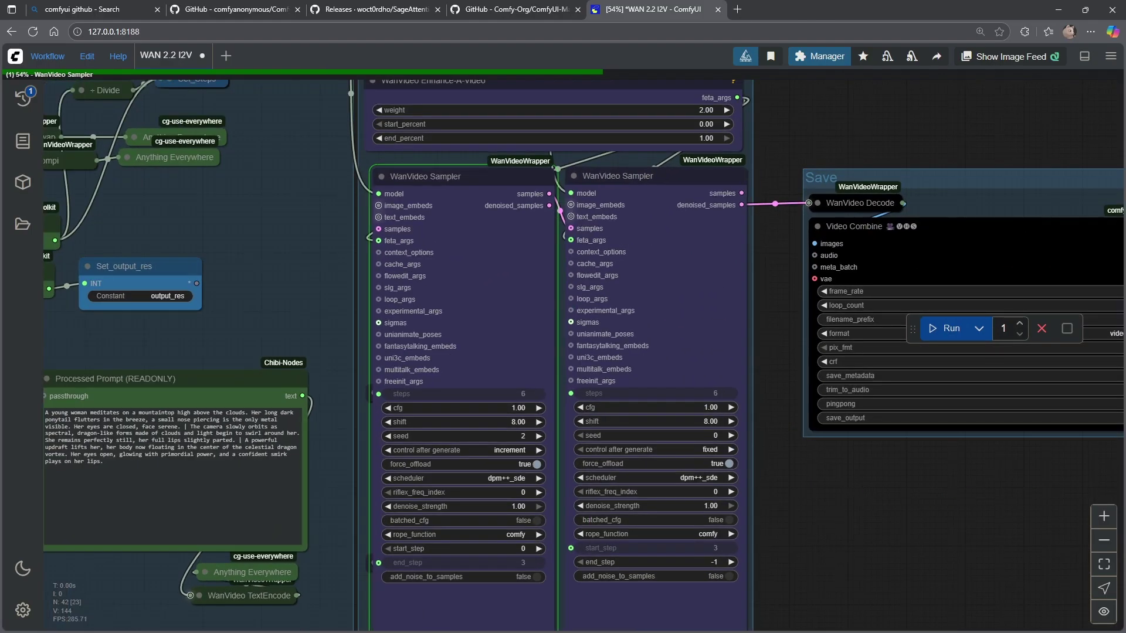
key(alt+Tab)
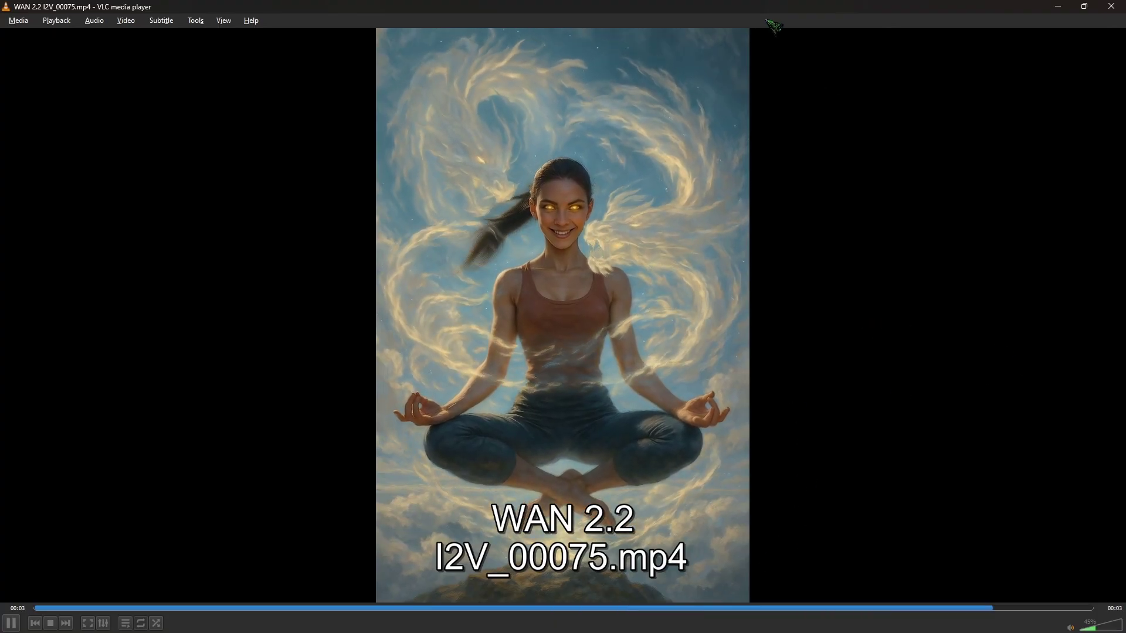
click(1058, 7)
click(148, 436)
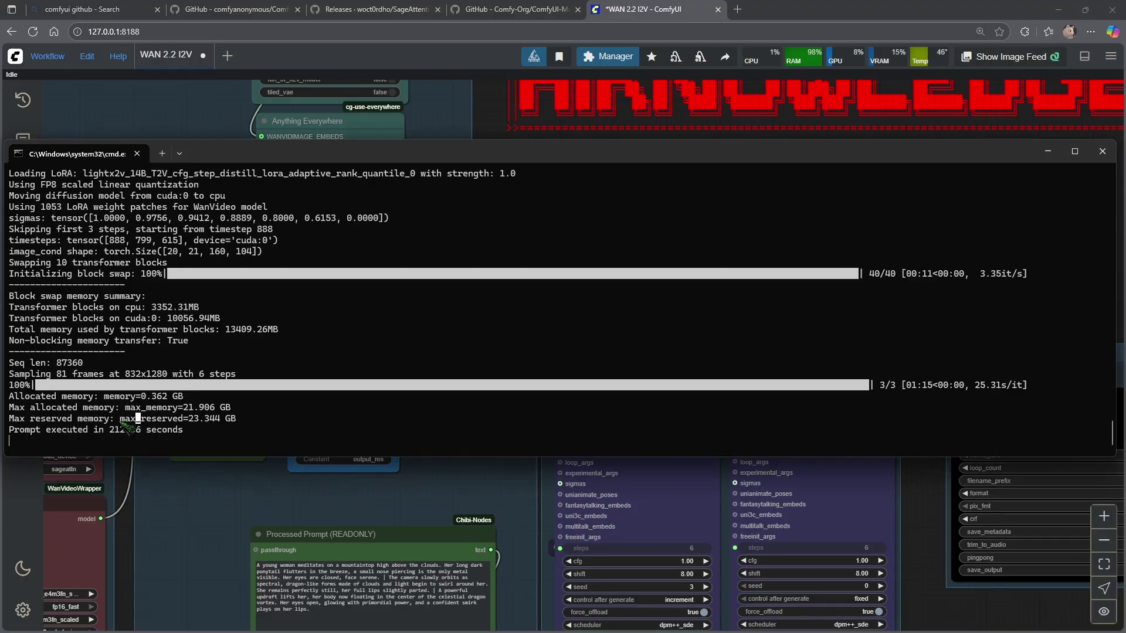
drag(113, 432, 126, 433)
drag(212, 432, 10, 437)
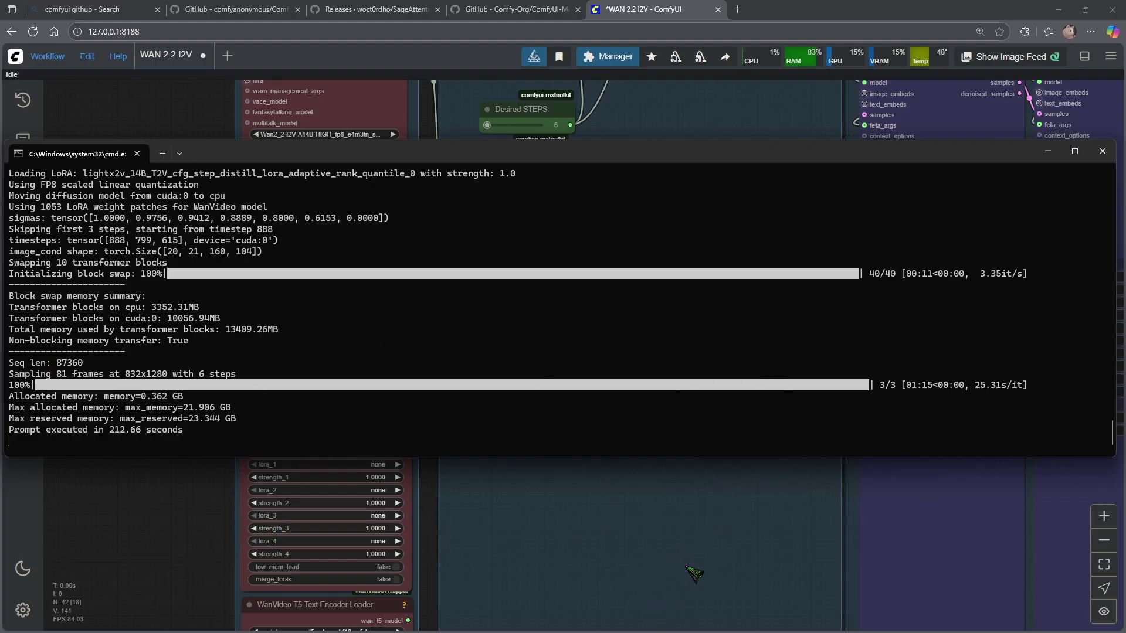
Step: Pan across the WAN graph to its second model loader and the Loader and Settings groups
drag(452, 475, 691, 447)
scroll(691, 387, up, 3)
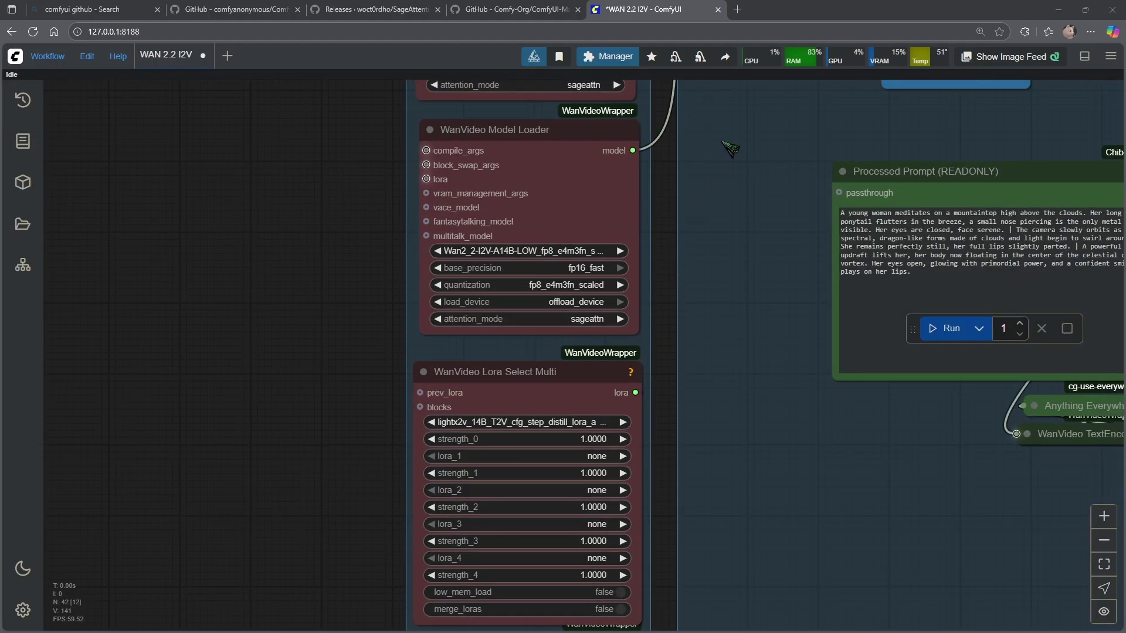
drag(708, 165, 649, 350)
scroll(650, 428, up, 2)
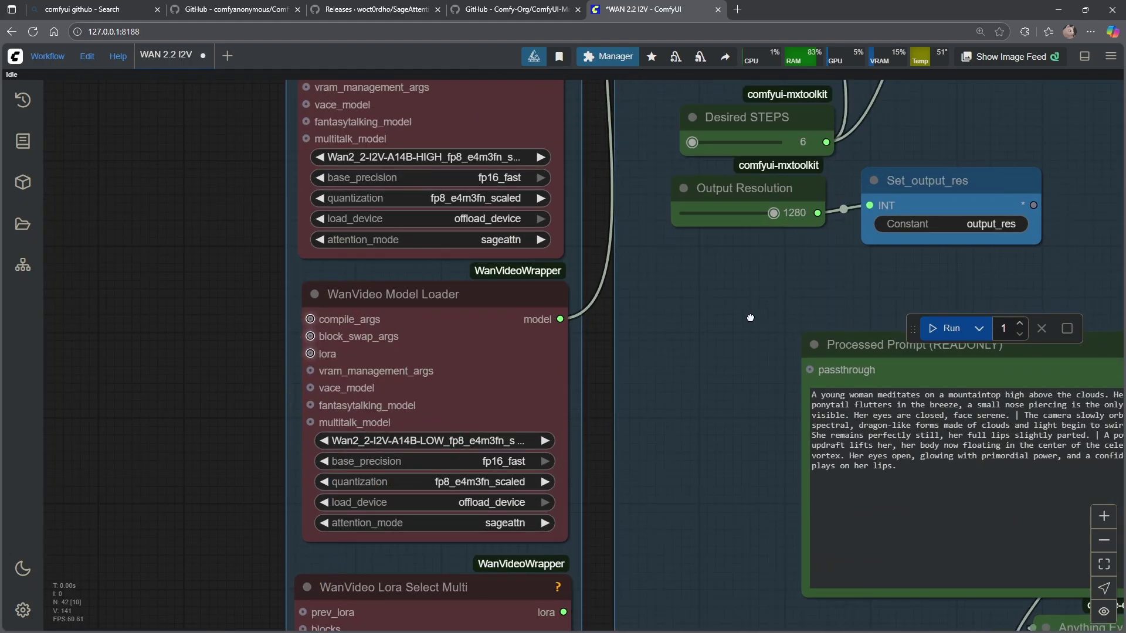
scroll(620, 394, down, 2)
scroll(613, 387, down, 2)
scroll(630, 370, up, 3)
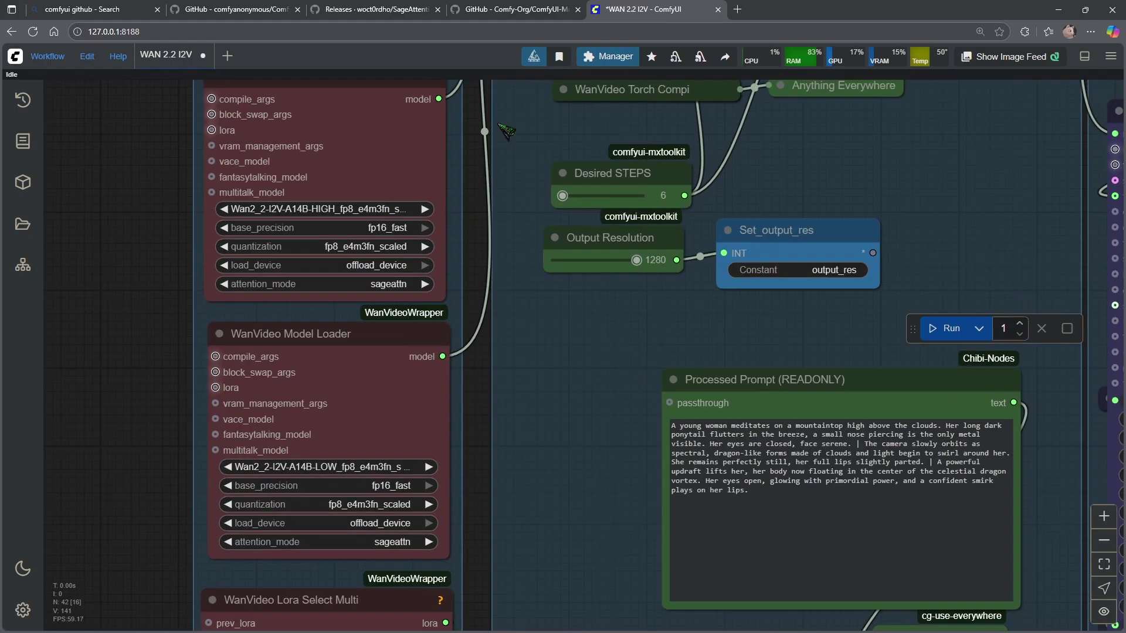
drag(506, 153, 540, 453)
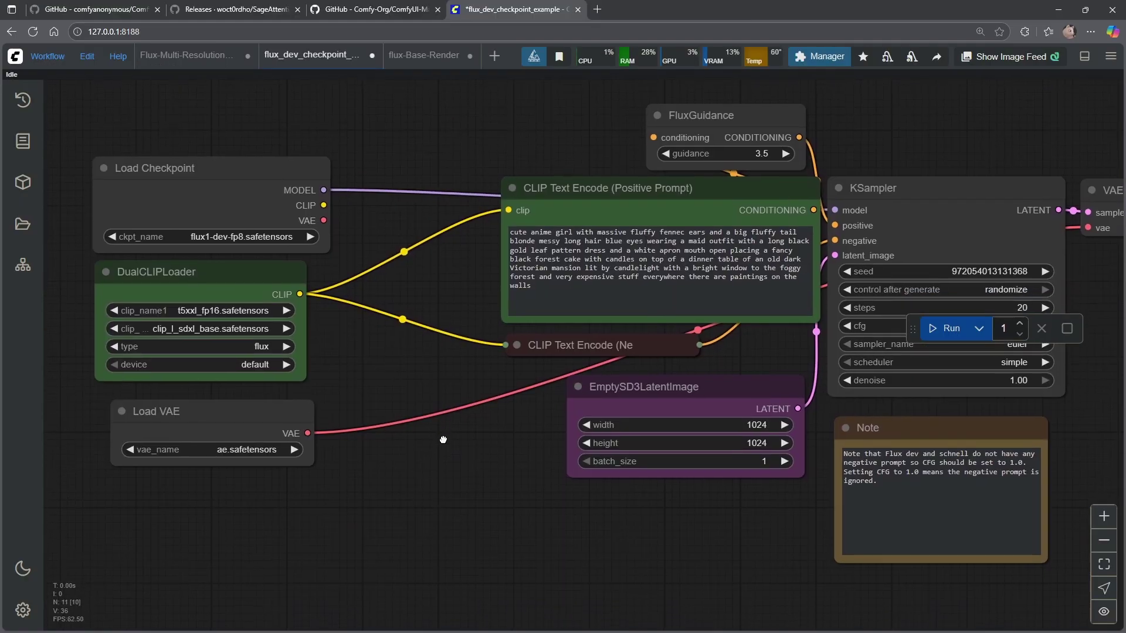
scroll(426, 336, up, 3)
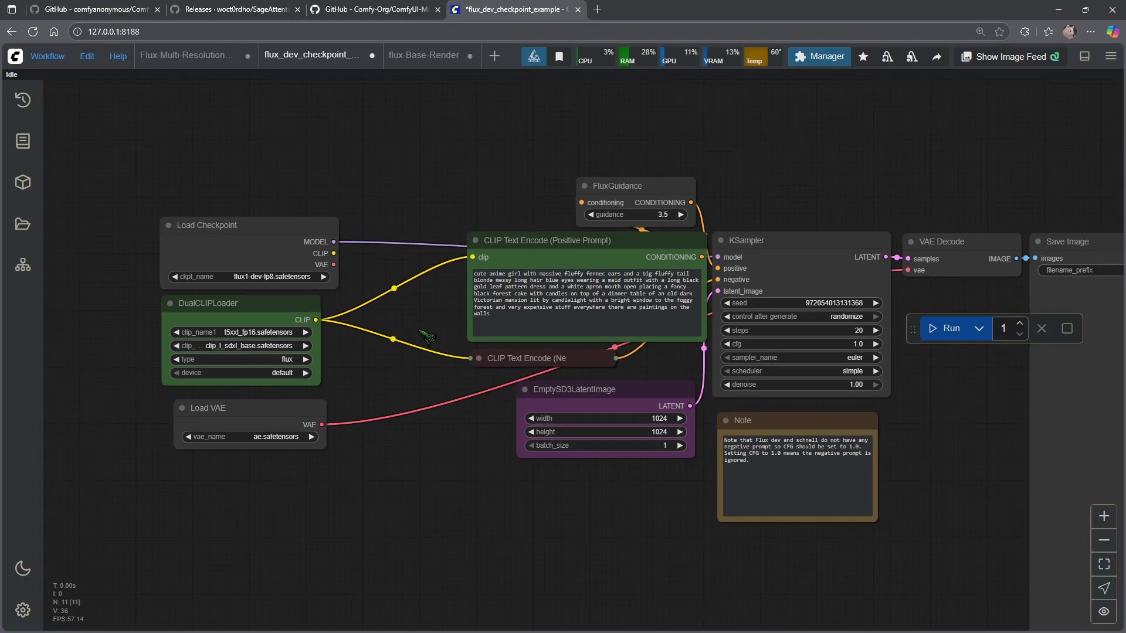
Step: Pan the Flux dev workflow to center its loader nodes and the fennec maid prompt
drag(439, 244, 3, 250)
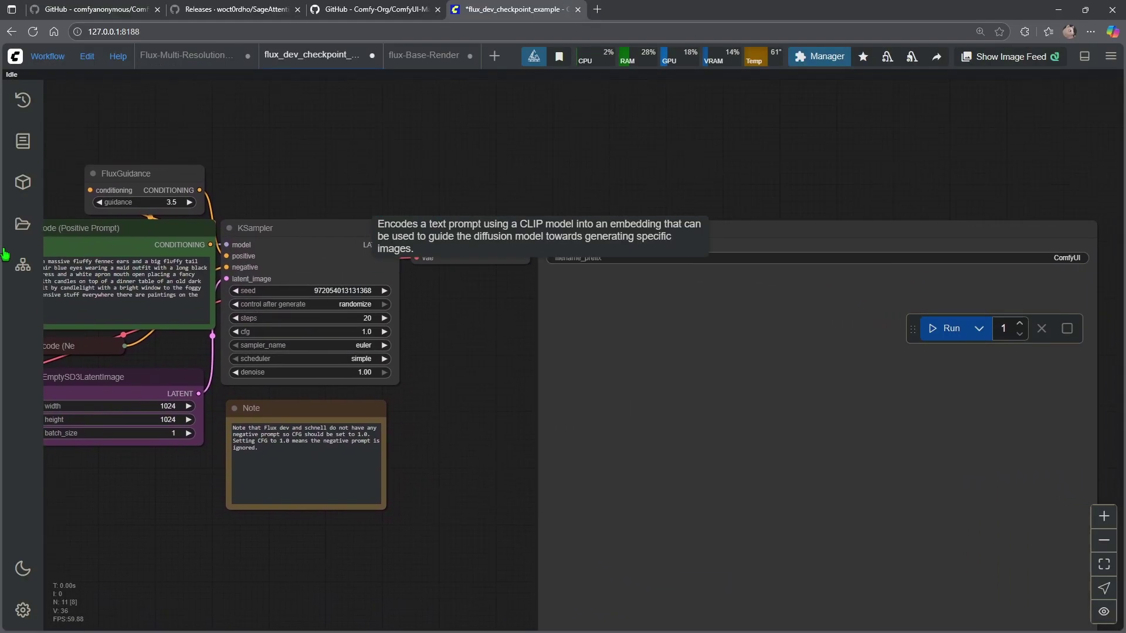
scroll(483, 387, down, 5)
scroll(471, 389, up, 6)
drag(470, 389, 857, 342)
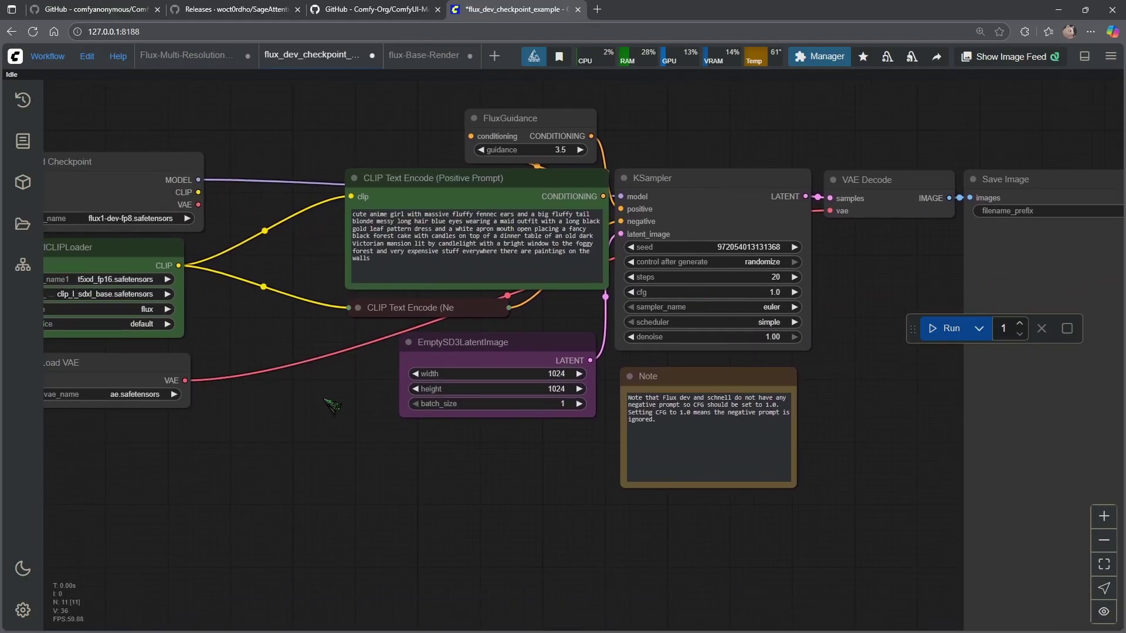
drag(326, 403, 585, 464)
drag(434, 205, 643, 247)
scroll(643, 248, up, 5)
drag(834, 213, 583, 215)
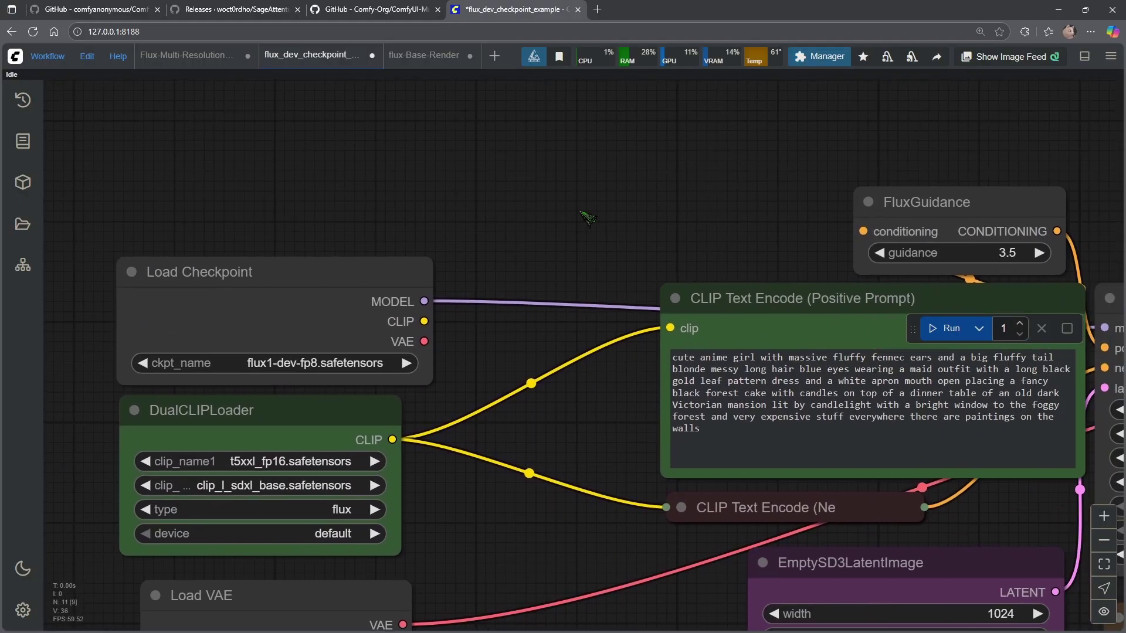
scroll(582, 215, down, 3)
scroll(323, 193, up, 2)
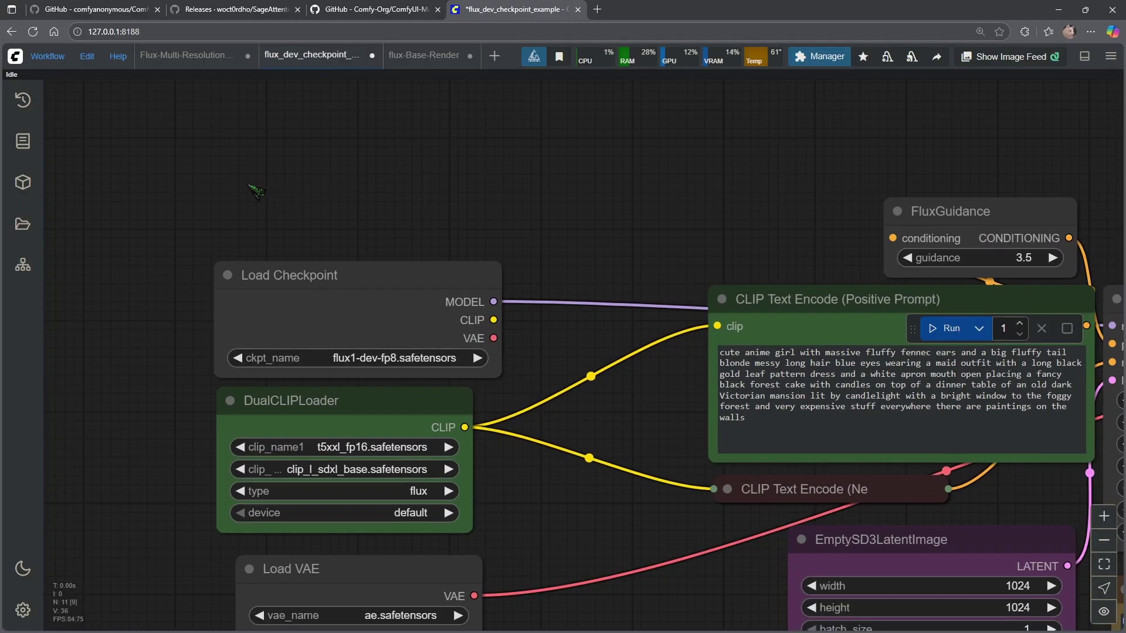
Step: Add a Diffusion Model Loader KJ node to the canvas by searching 'diffu'
double_click(256, 191)
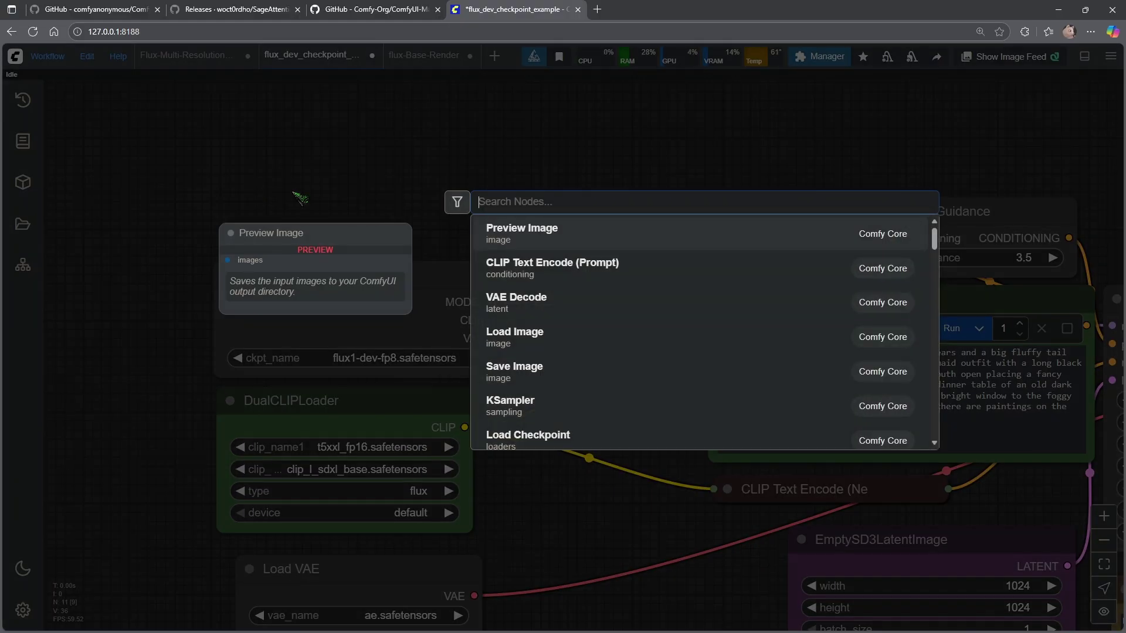
text(kj load)
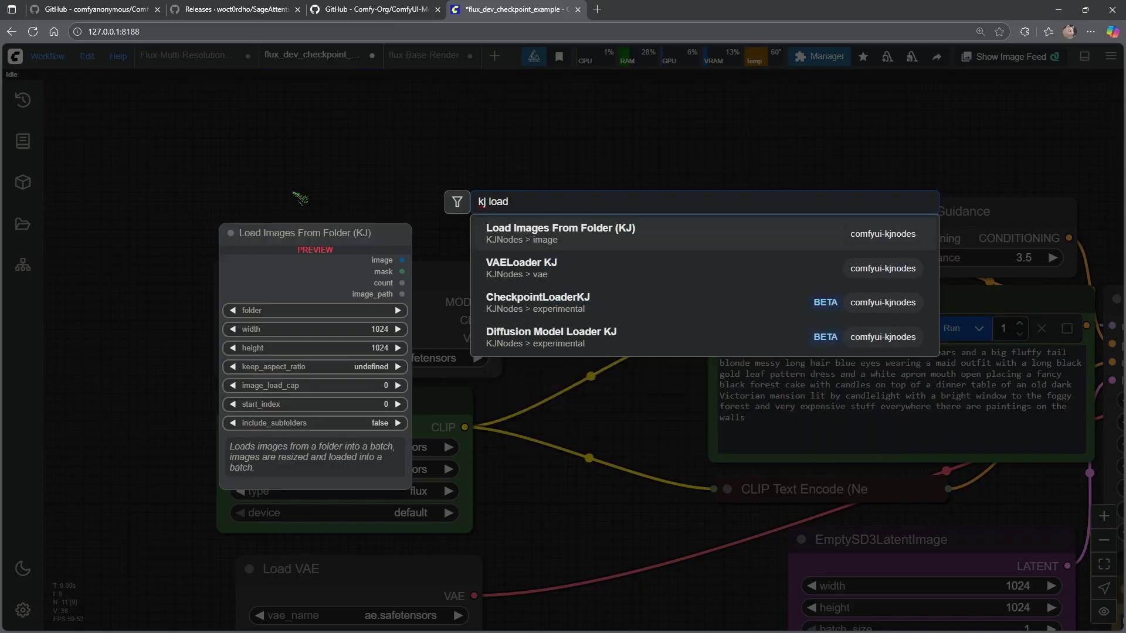
key(Escape)
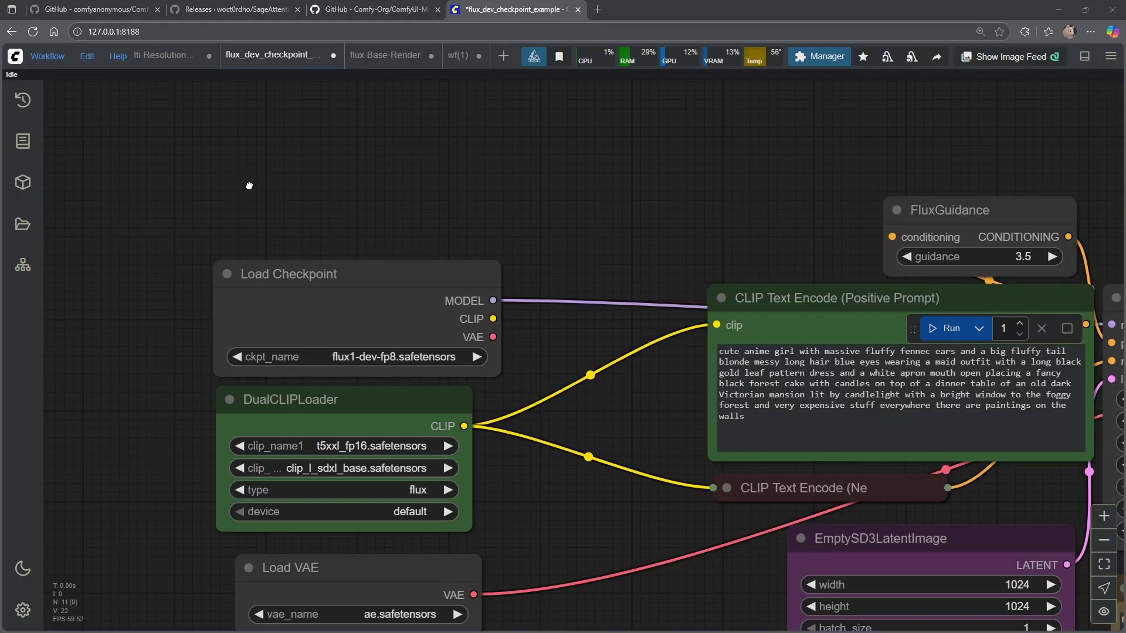
double_click(249, 186)
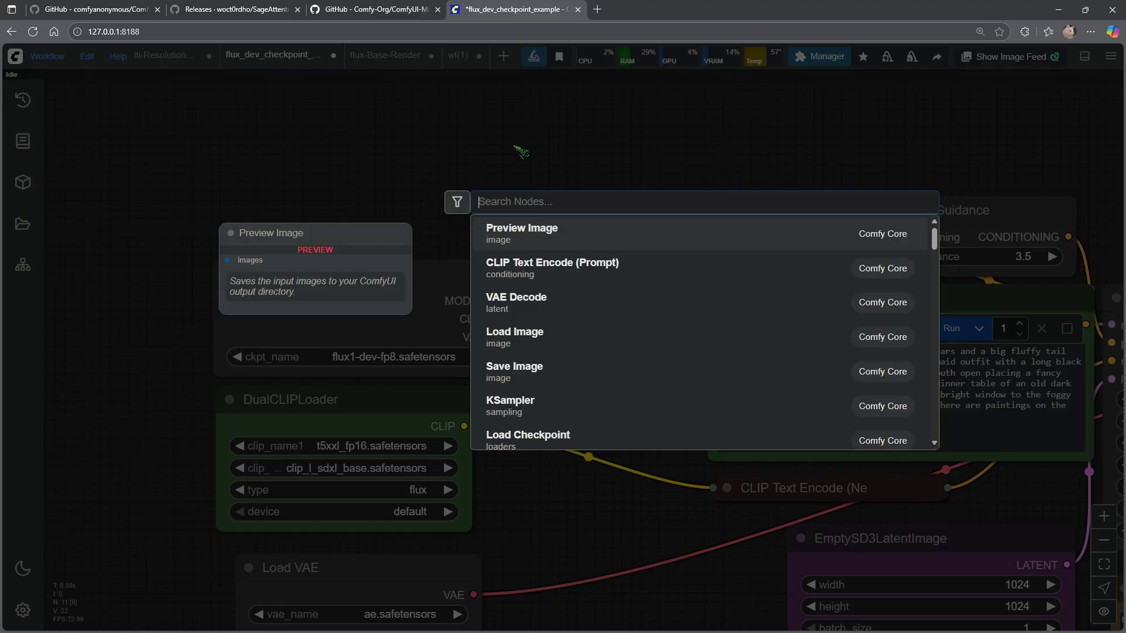
text(diffu)
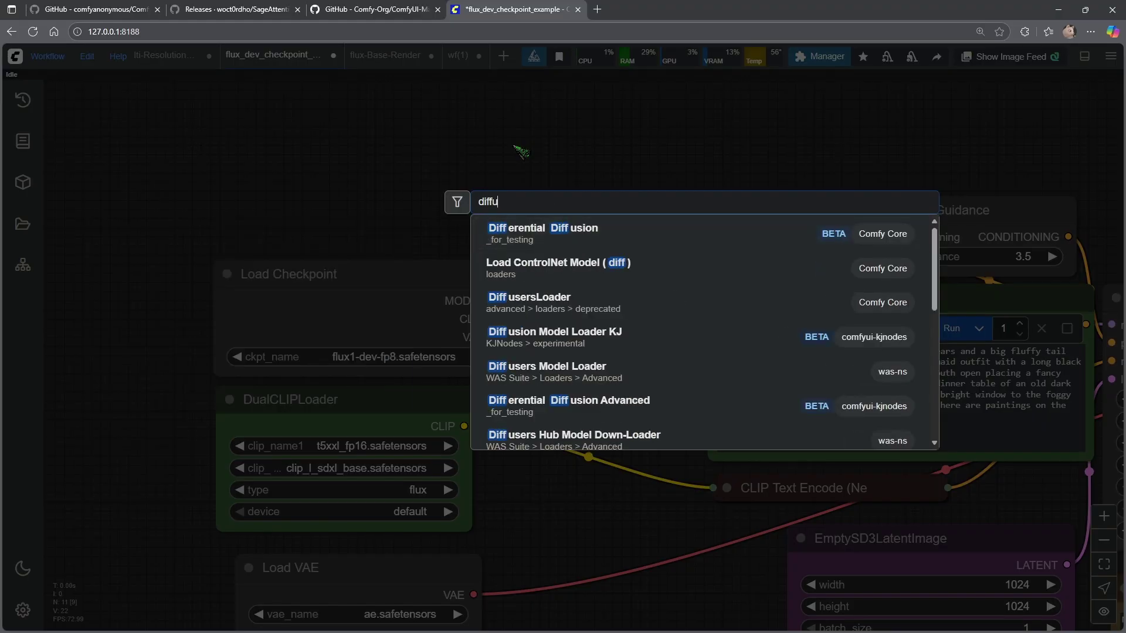
key(Down)
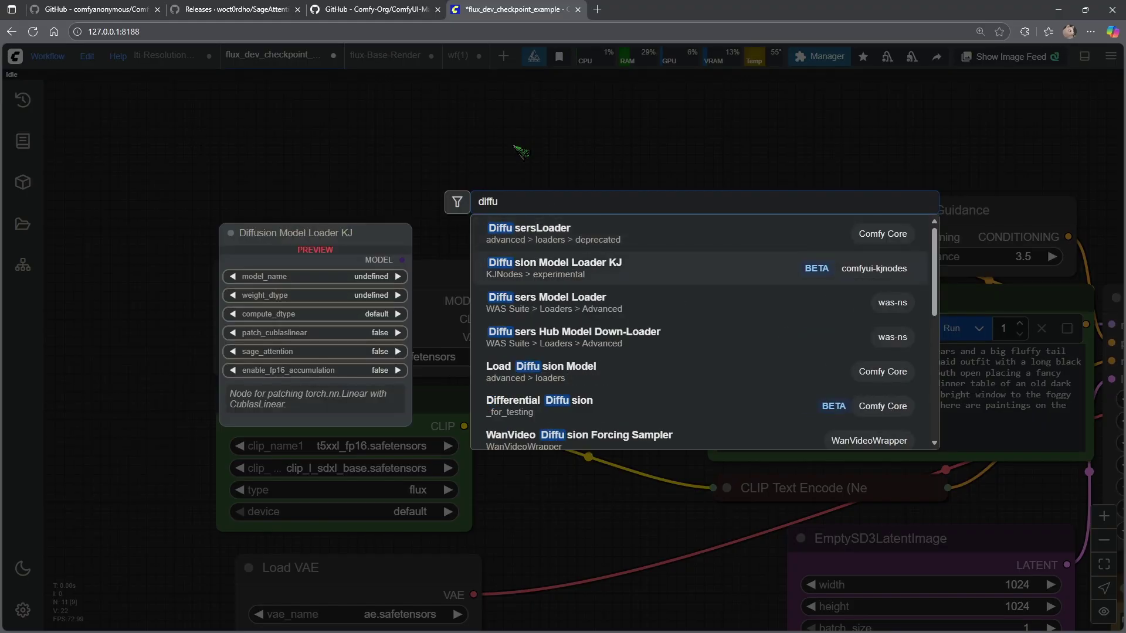
key(Return)
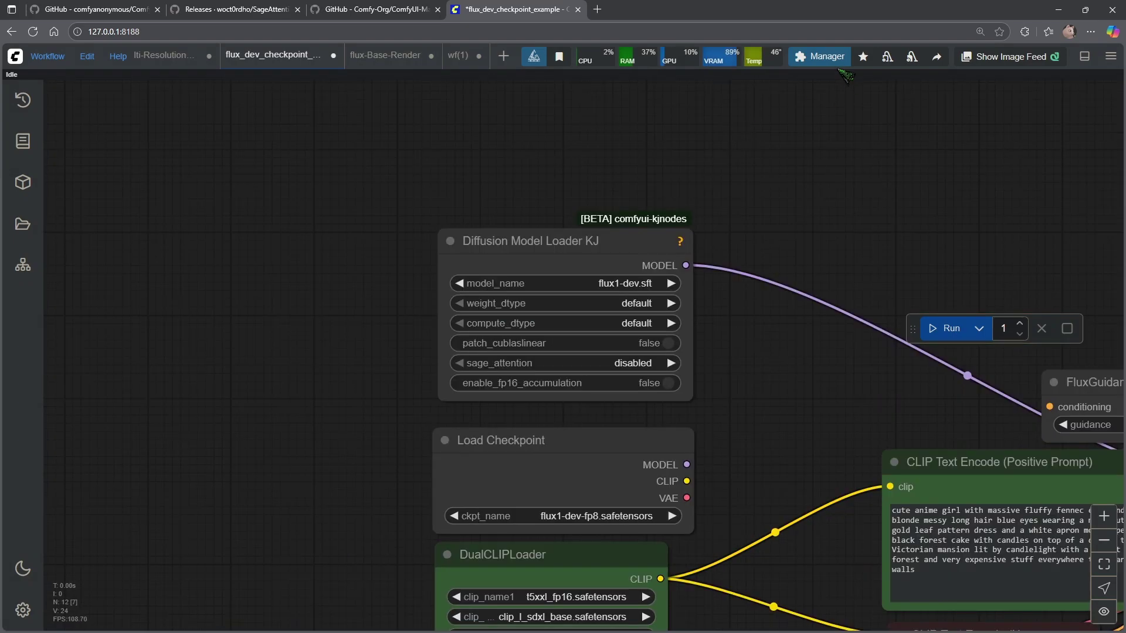
Step: Search the Custom Nodes Manager for 'kj' and open the ComfyUI-KJNodes project page
click(819, 57)
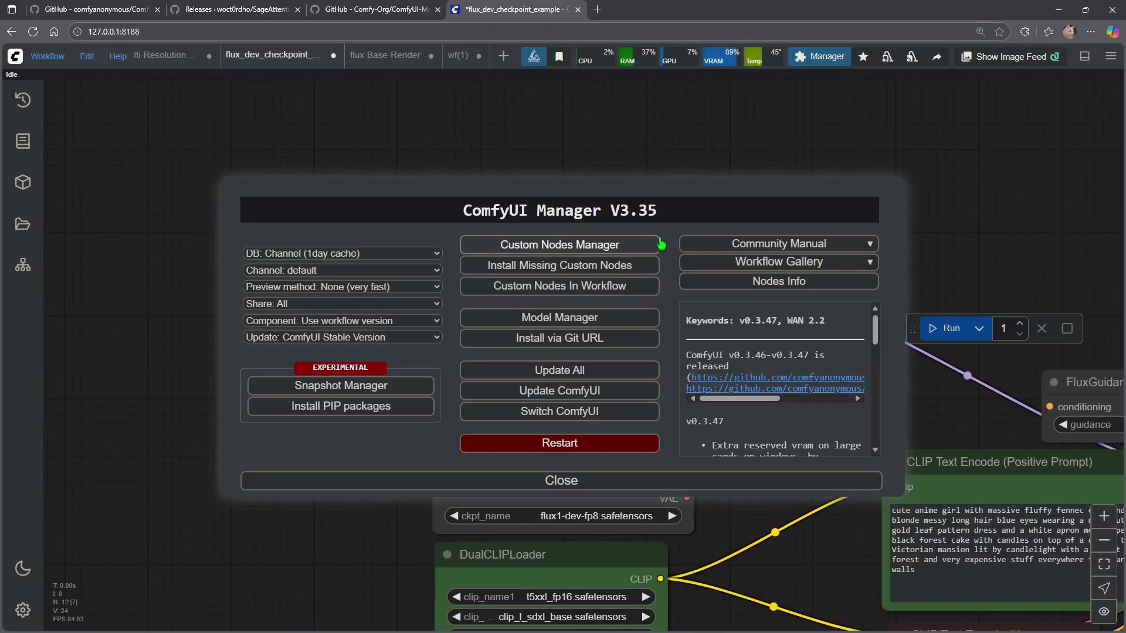
click(603, 248)
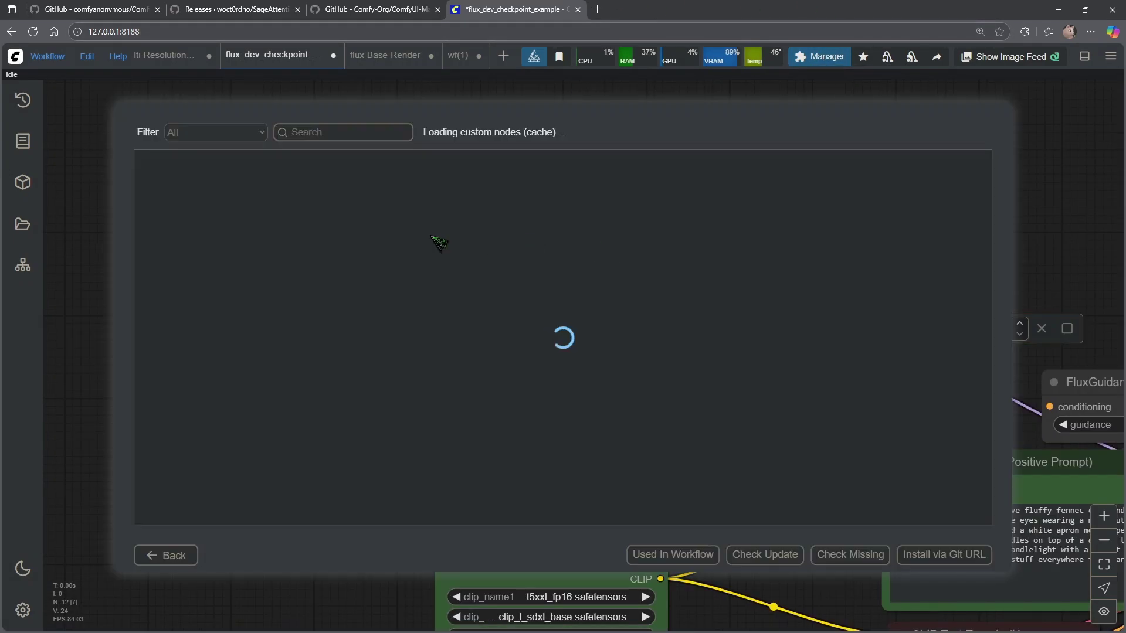
click(348, 129)
text(kj)
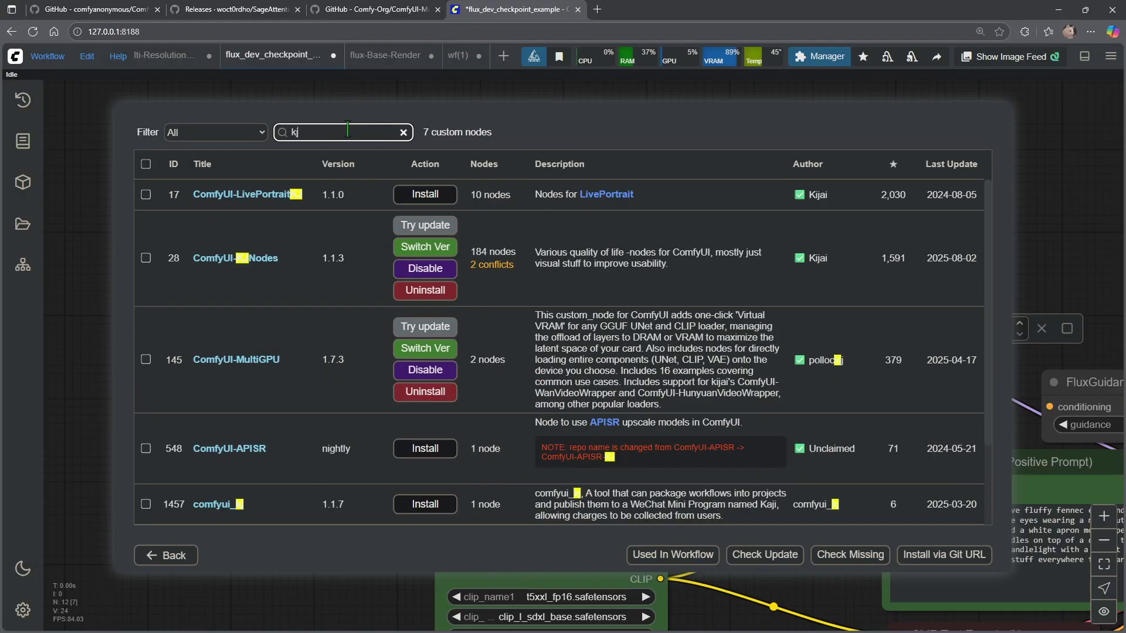
click(244, 259)
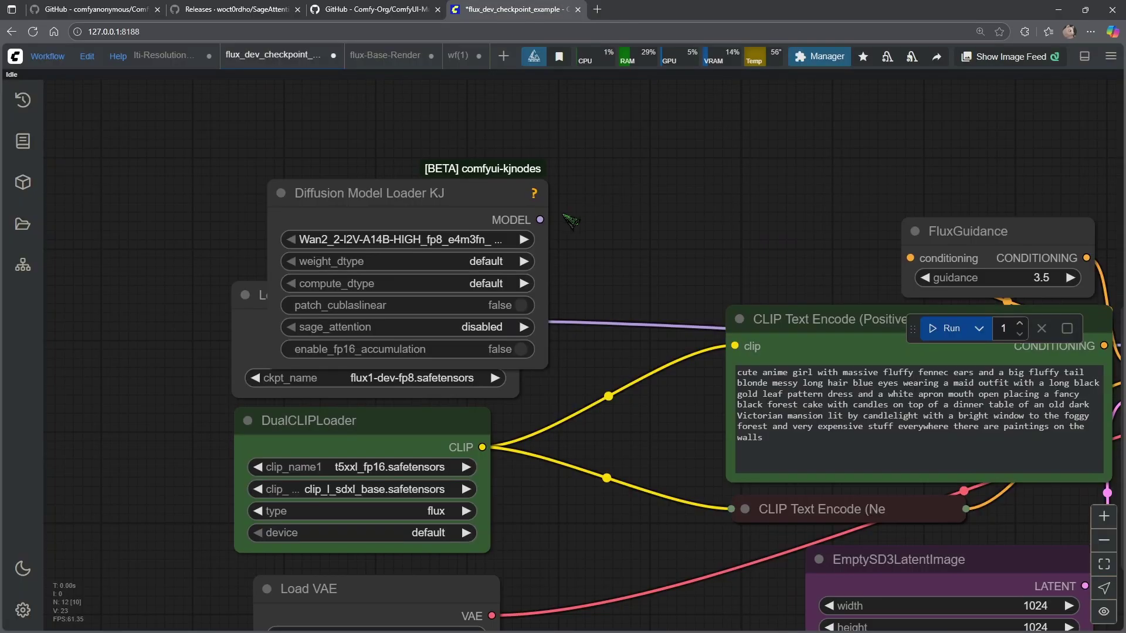
Step: Move the Diffusion Model Loader KJ node up above Load Checkpoint
drag(504, 187, 459, 70)
drag(639, 218, 729, 331)
drag(682, 303, 673, 295)
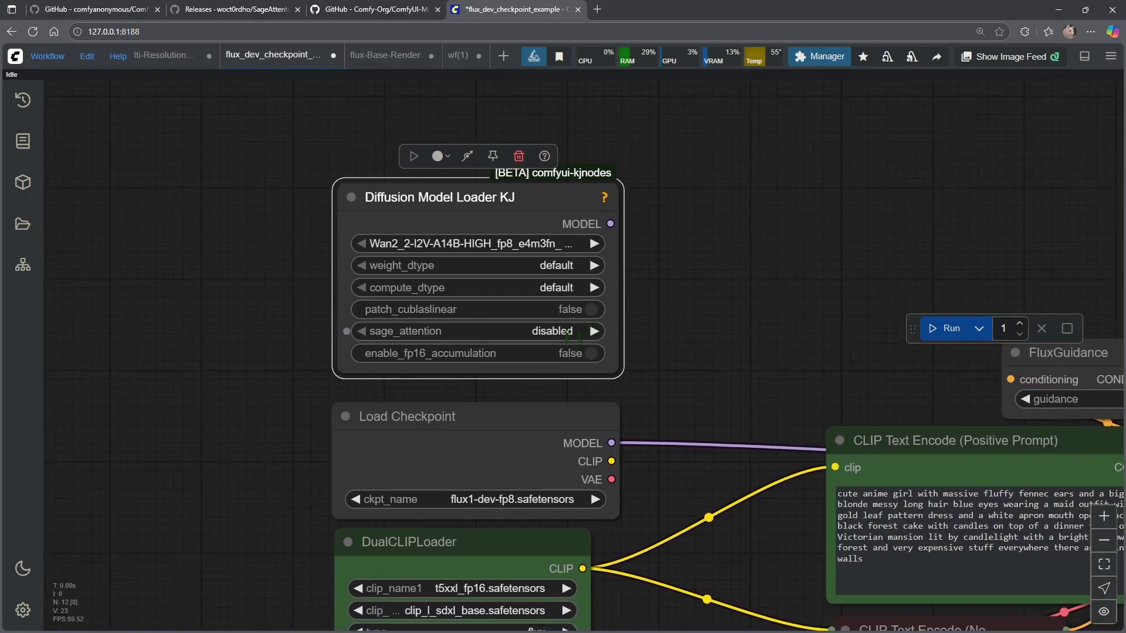
Step: Set the KJ loader's sage_attention to auto
click(567, 330)
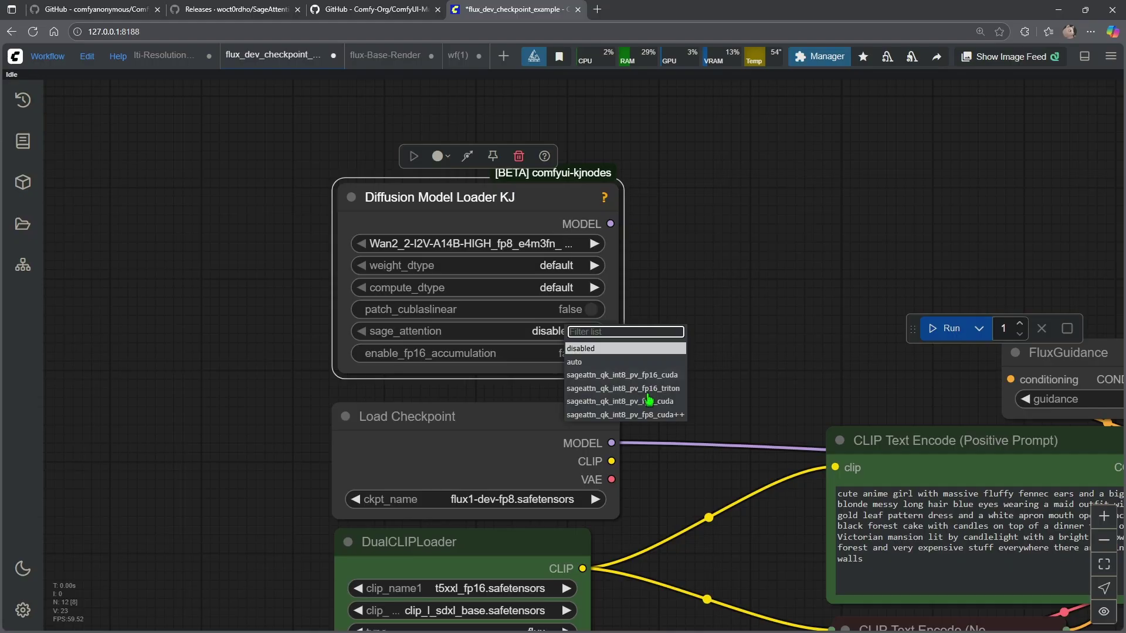
click(583, 363)
drag(852, 317, 666, 230)
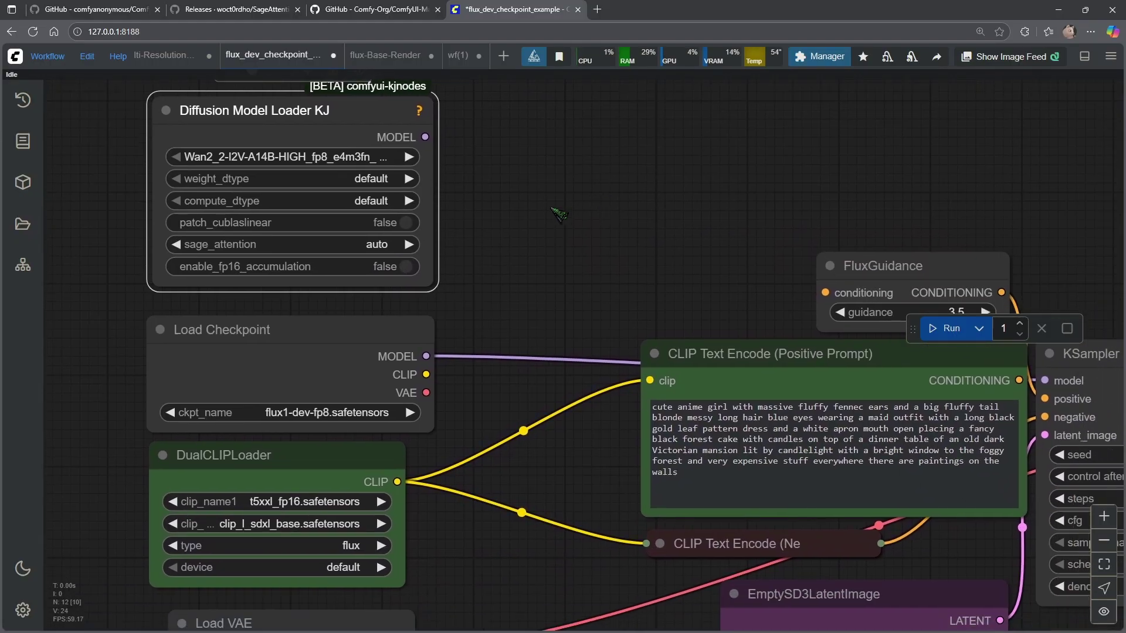
drag(522, 209, 412, 219)
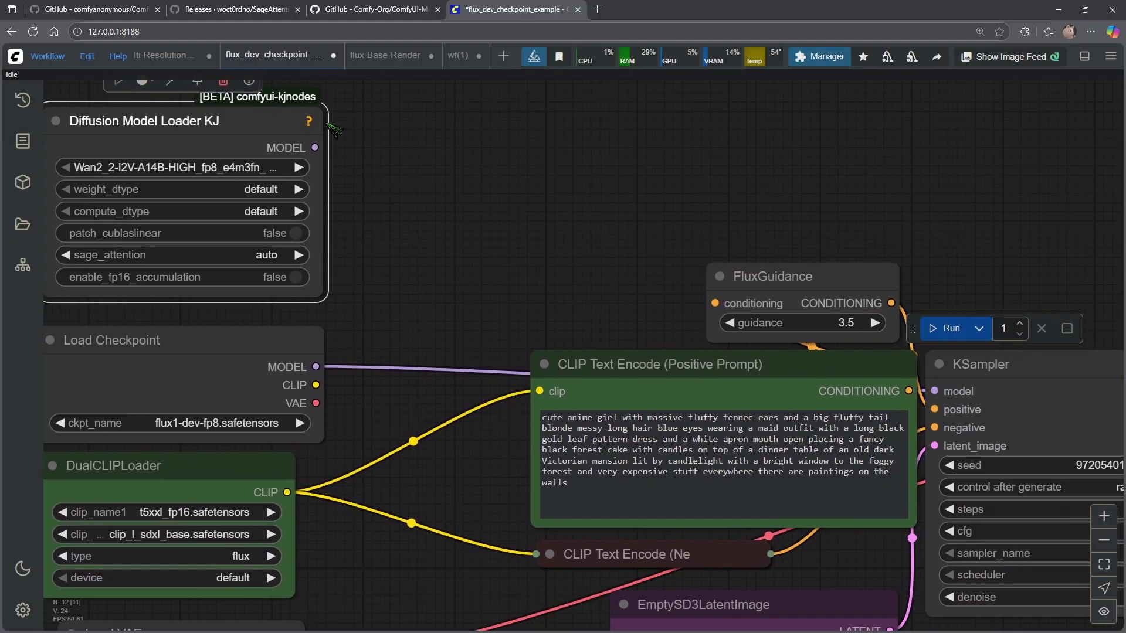
Step: Connect the KJ loader's MODEL output to the KSampler's model input
drag(315, 147, 442, 171)
drag(639, 209, 934, 391)
drag(421, 264, 671, 369)
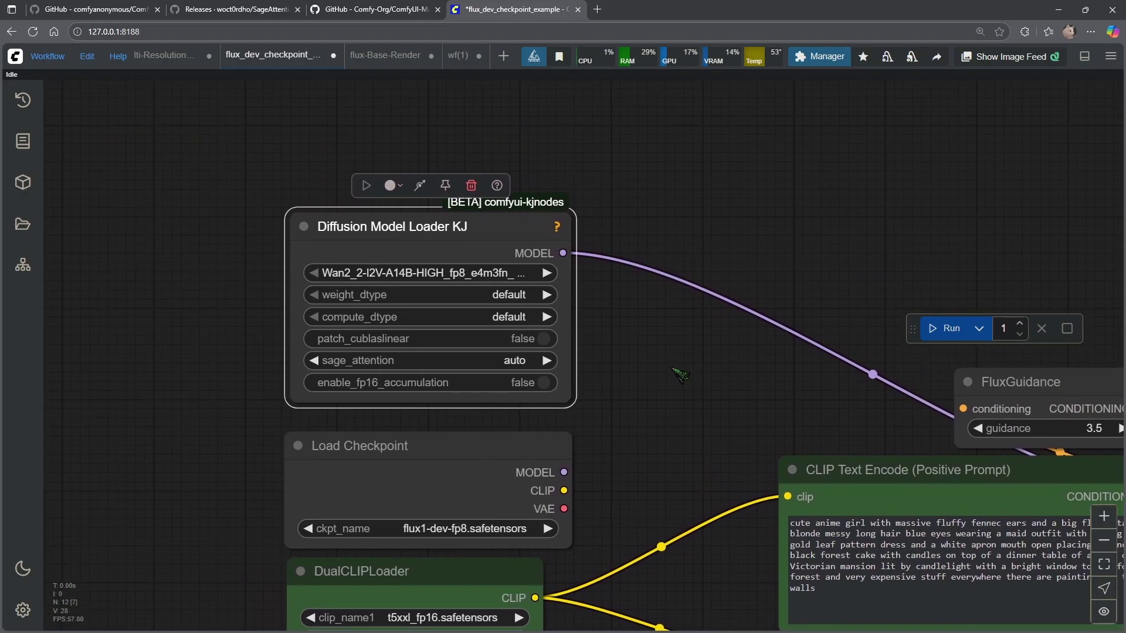
drag(777, 414, 808, 512)
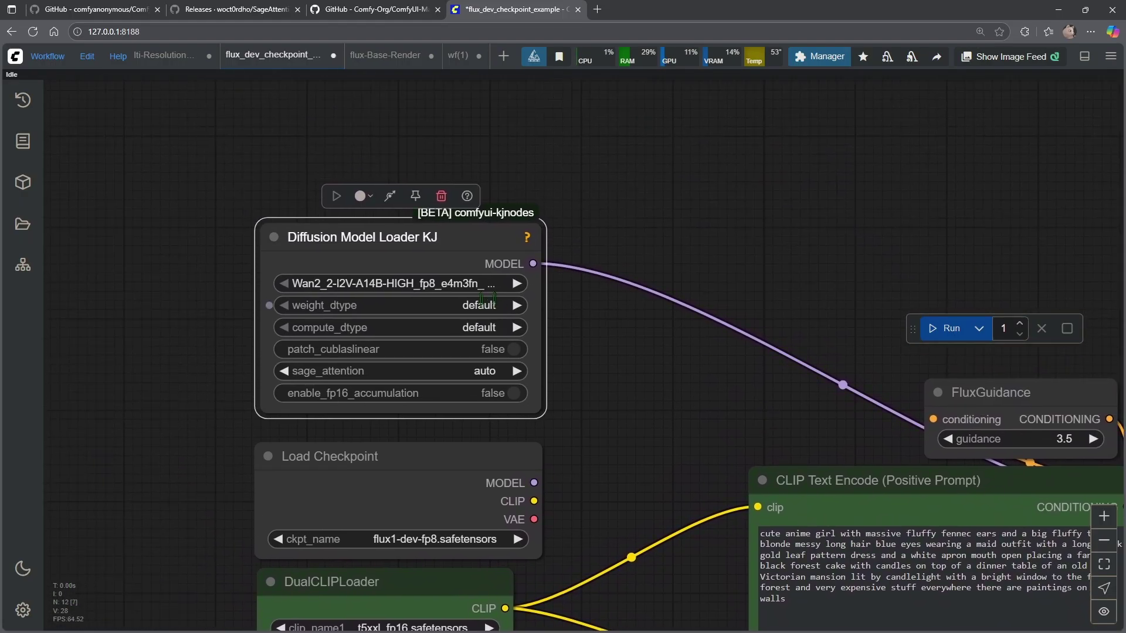
click(405, 283)
Step: Choose flux1-dev.sft as the model and queue the workflow with sage attention on
click(428, 379)
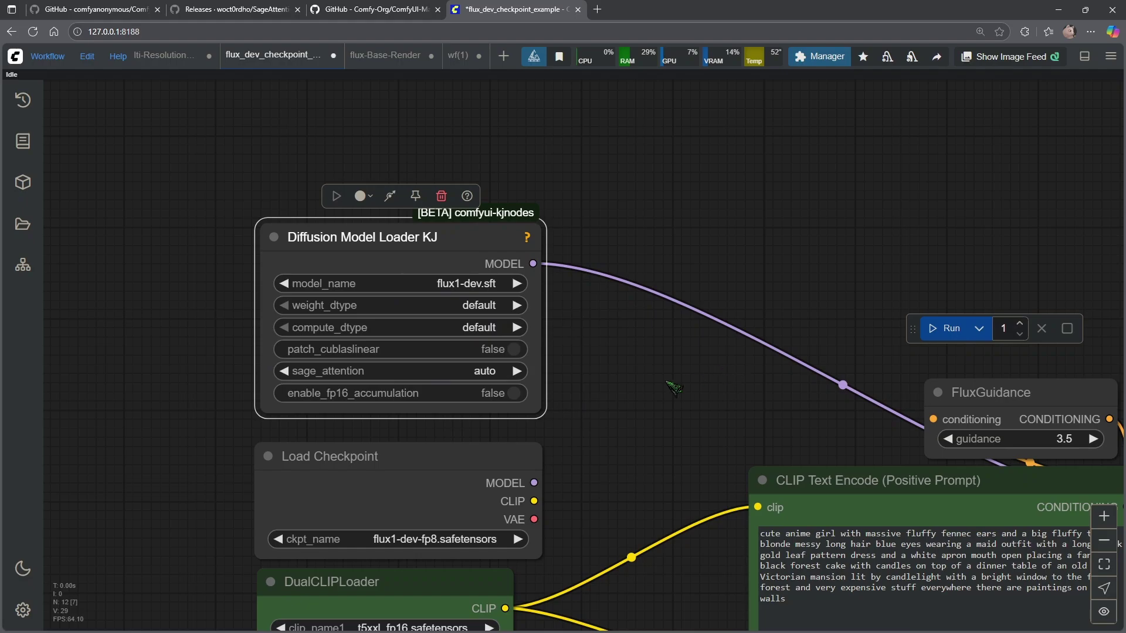
key(ctrl+Return)
drag(666, 433, 424, 173)
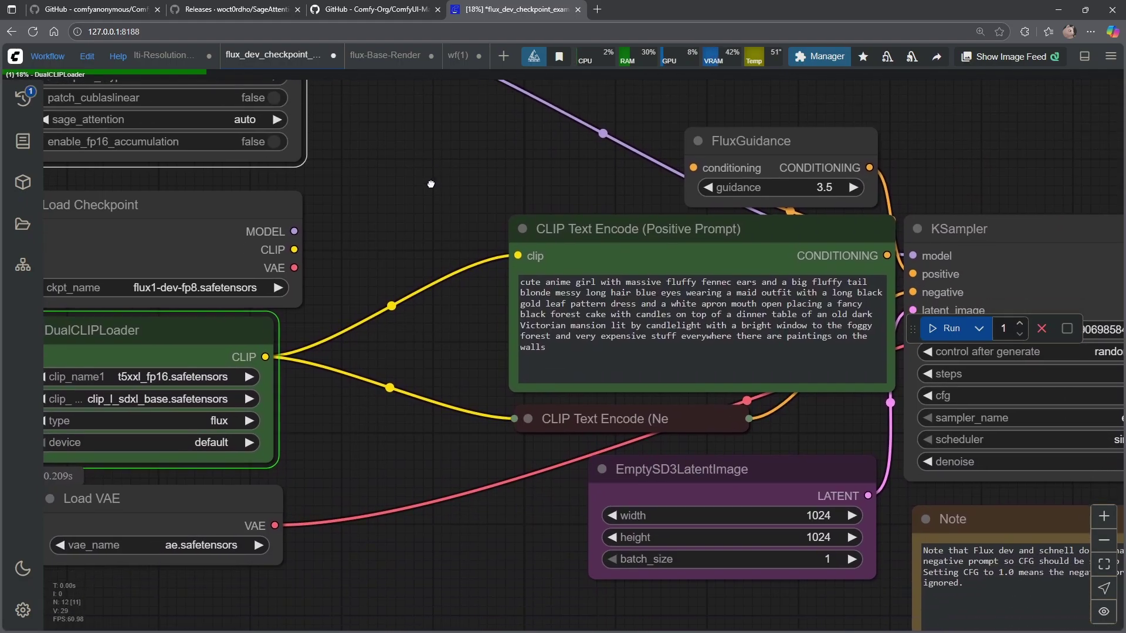
scroll(505, 364, down, 3)
drag(727, 413, 507, 405)
drag(853, 447, 611, 436)
scroll(673, 445, down, 3)
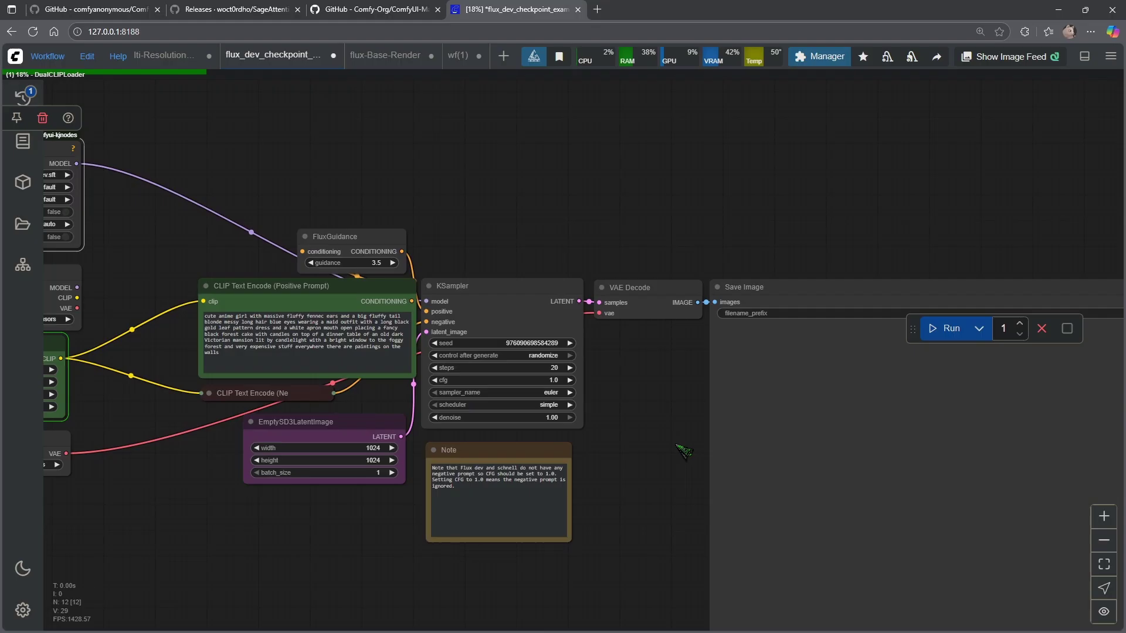
scroll(641, 457, up, 2)
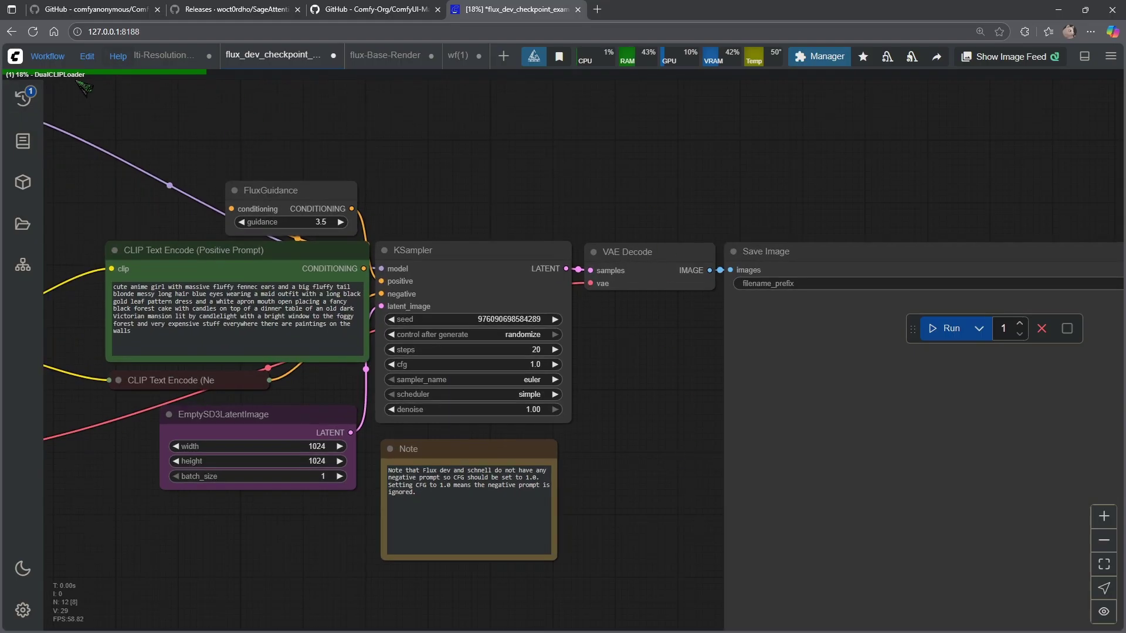
Step: Watch the graph while the fennec-eared maid image renders through to Save Image
drag(724, 180, 824, 151)
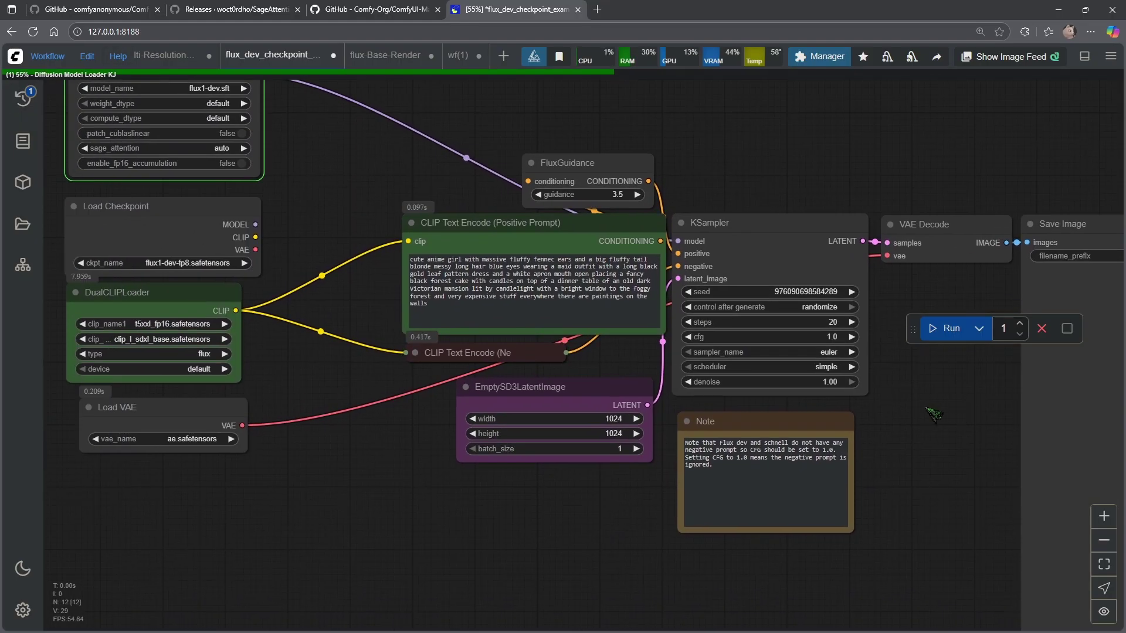
drag(972, 476, 640, 463)
scroll(668, 461, down, 3)
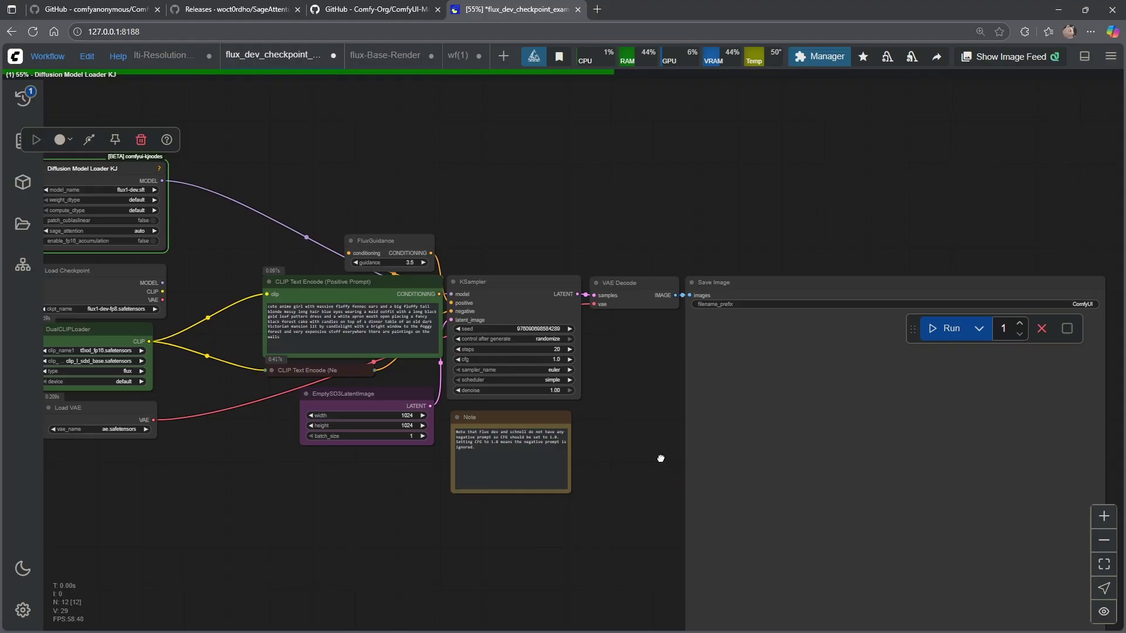
scroll(623, 352, up, 2)
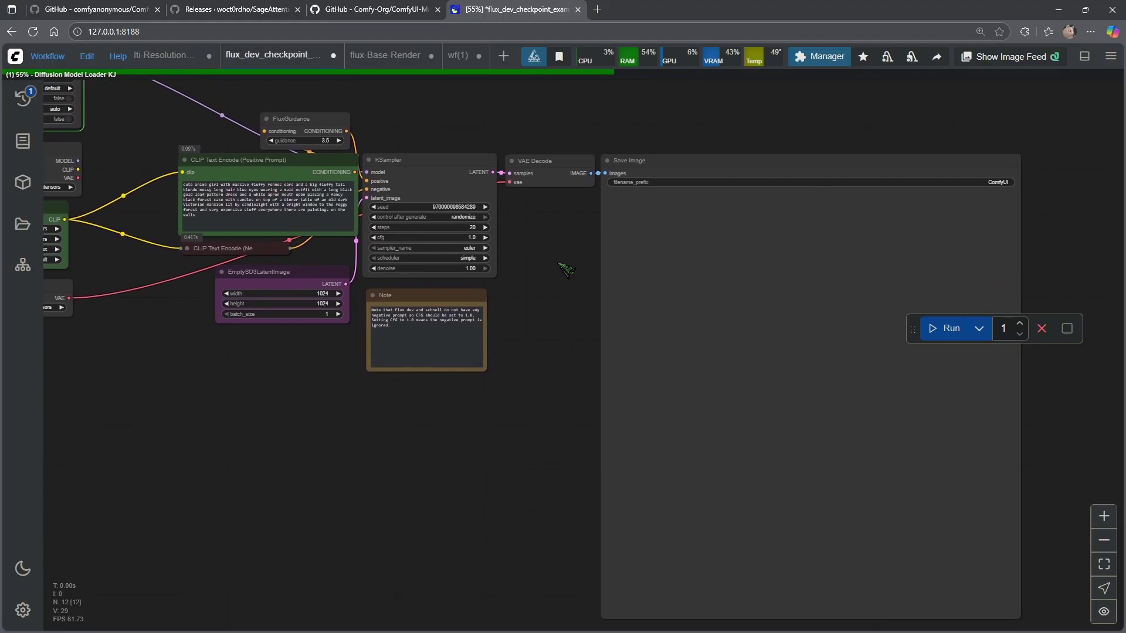
drag(566, 269, 618, 322)
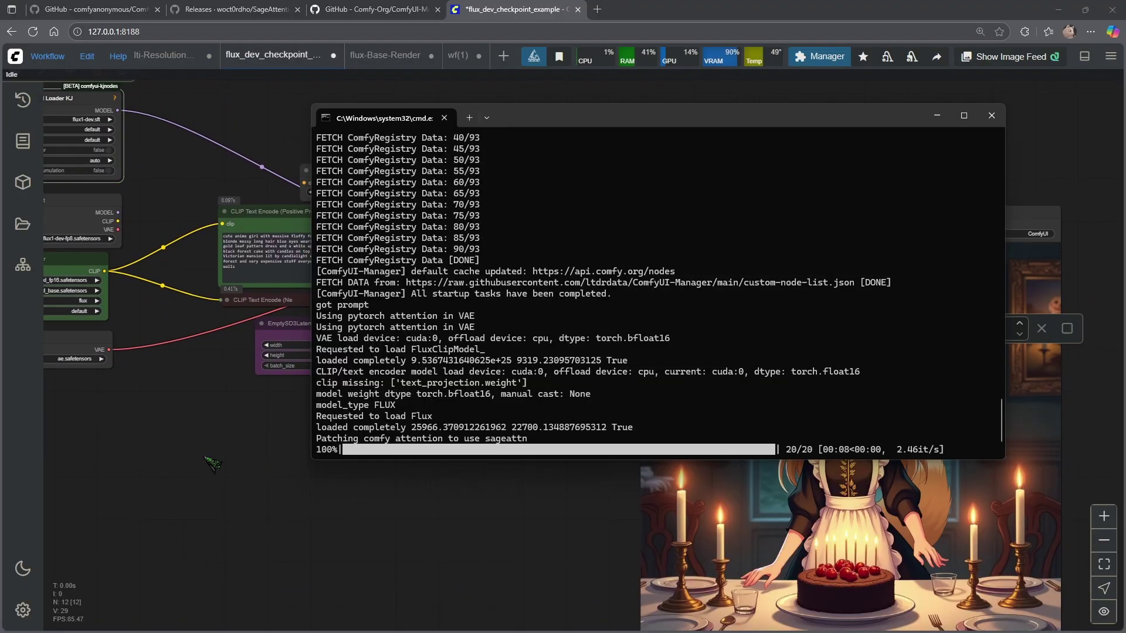
click(205, 458)
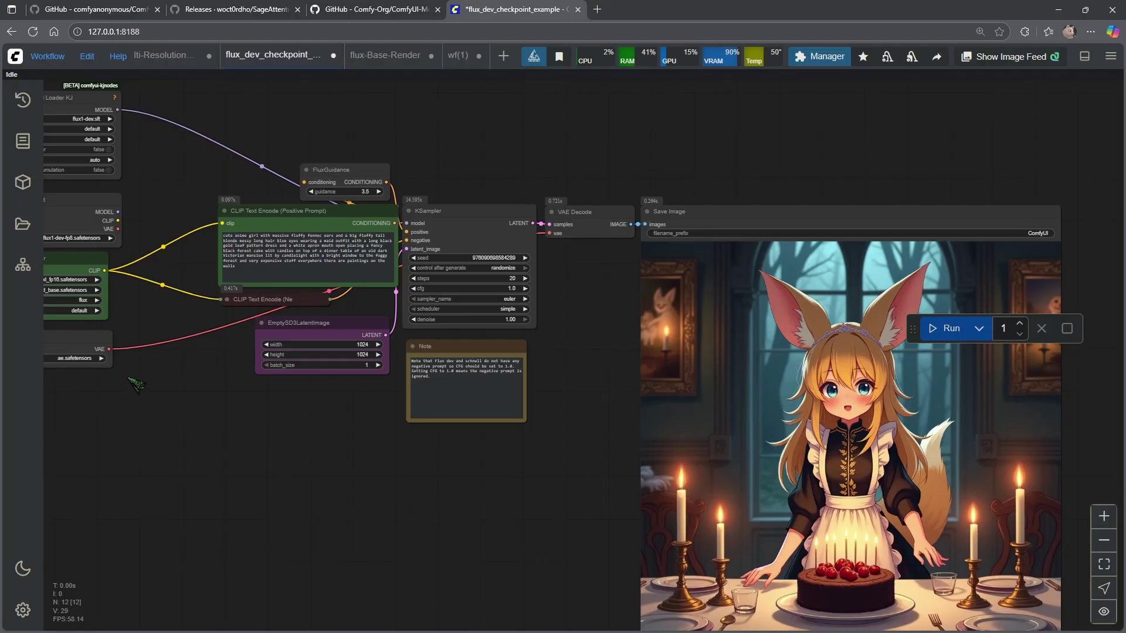
drag(132, 379, 599, 407)
scroll(672, 159, up, 5)
Step: Switch sage_attention back to disabled and run the workflow again
drag(608, 127, 729, 176)
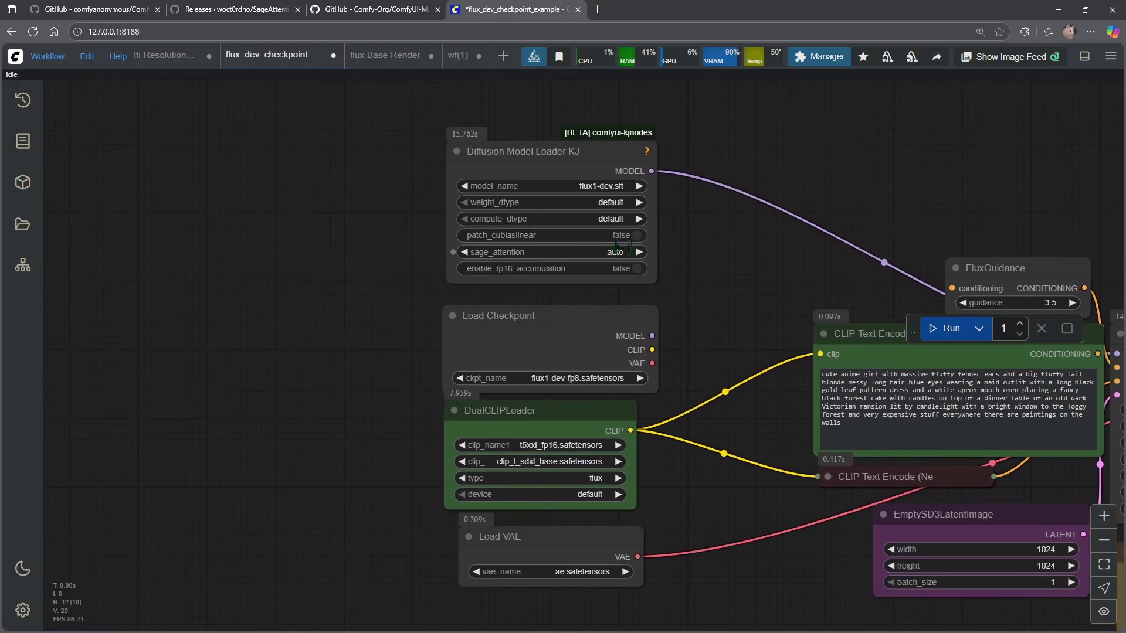
click(624, 249)
click(653, 265)
drag(839, 136, 333, 41)
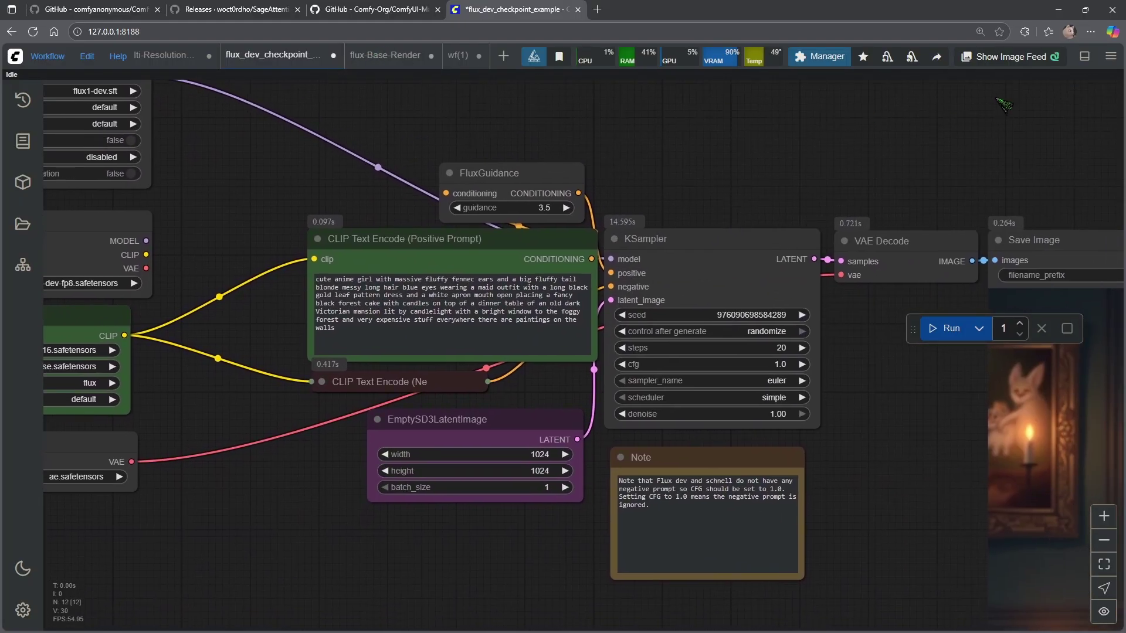
click(941, 329)
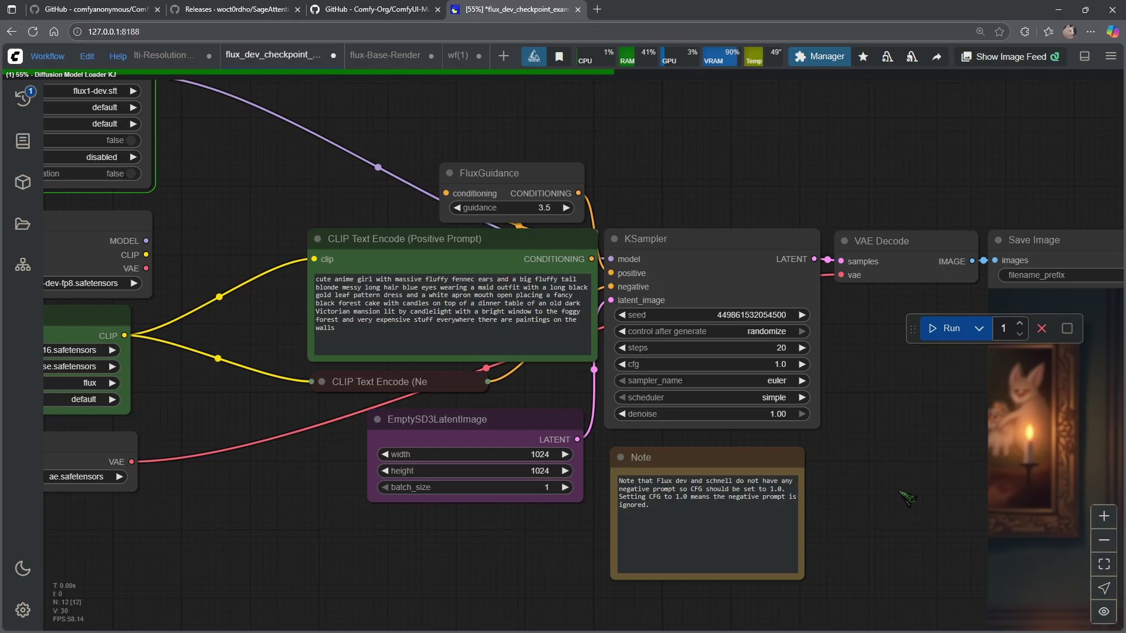
Step: Compare the console render times: 39.59 s with standard attention versus 39.87 s with sageattn
scroll(591, 388, down, 5)
drag(585, 383, 357, 308)
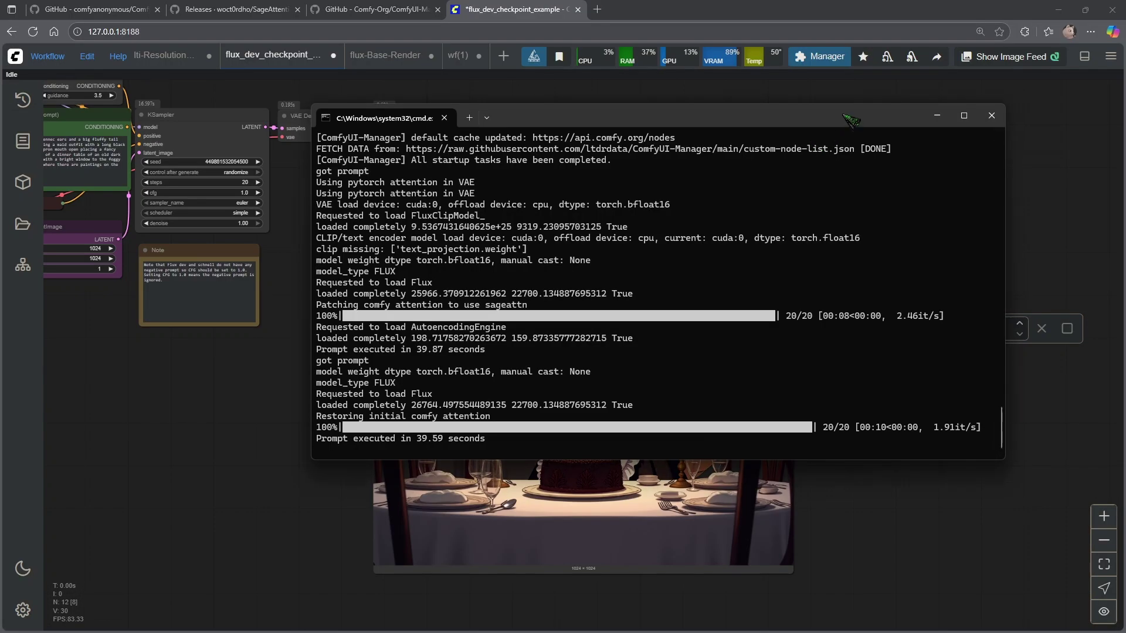
drag(846, 117, 935, 153)
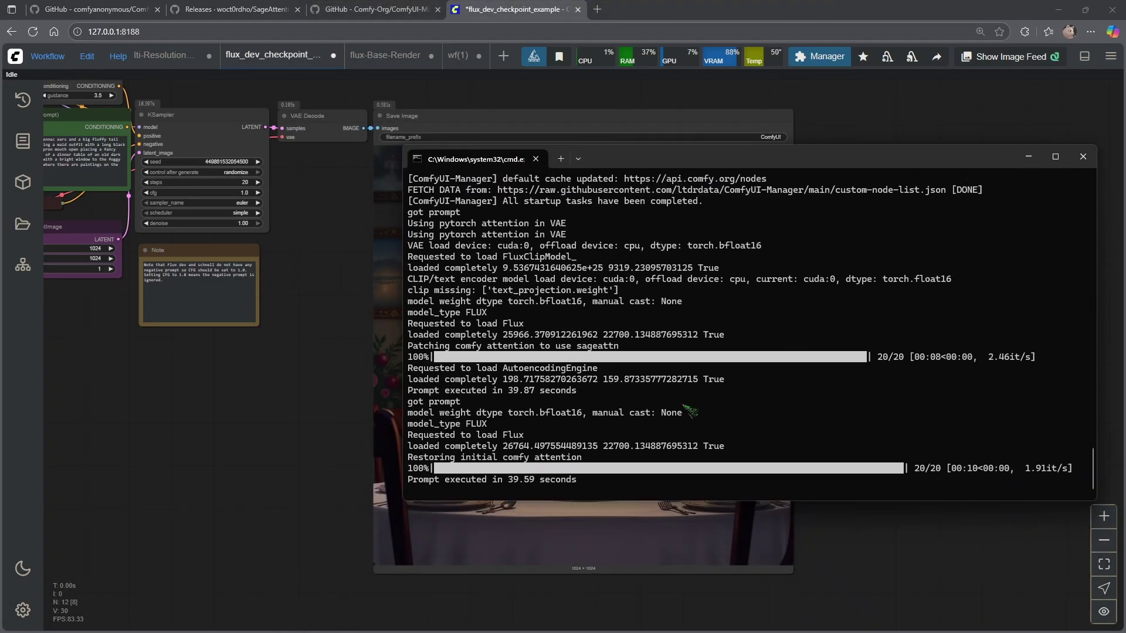
scroll(316, 466, down, 4)
drag(663, 541, 498, 532)
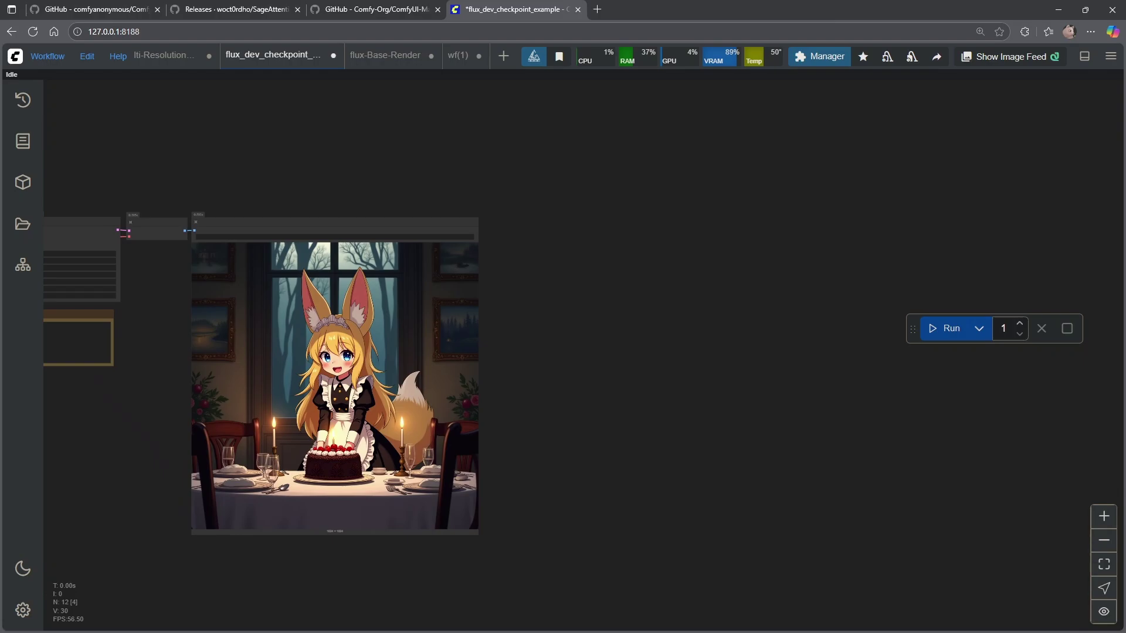
key(alt+Tab)
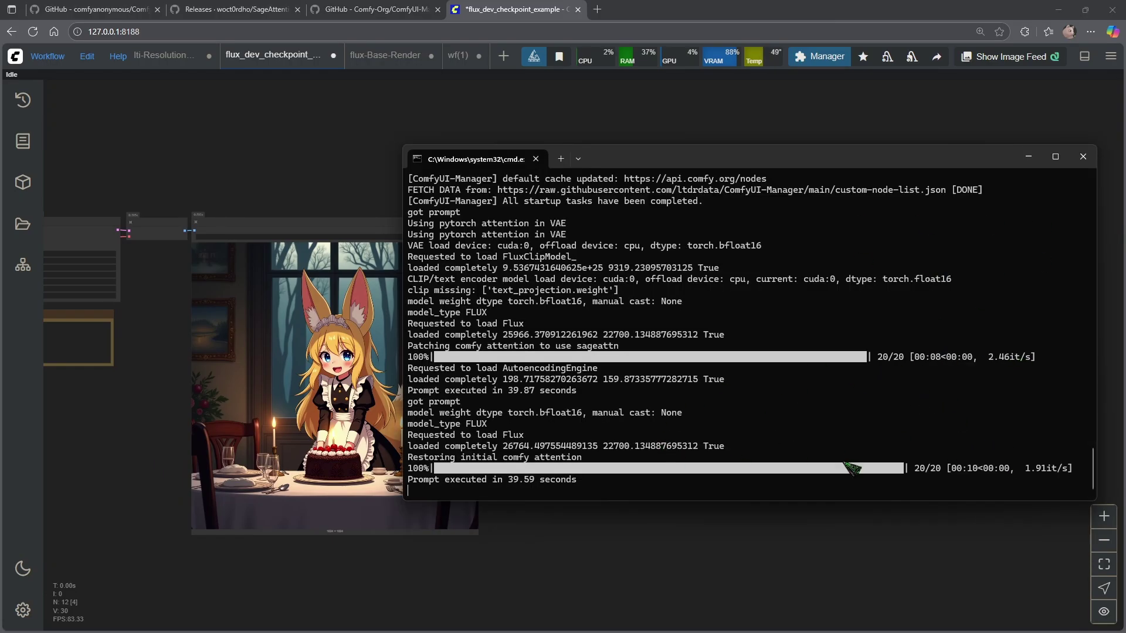
key(alt+Tab)
Step: Add a Patch Sage Attention KJ node through a 'patch' node search near the loaders
scroll(645, 460, up, 5)
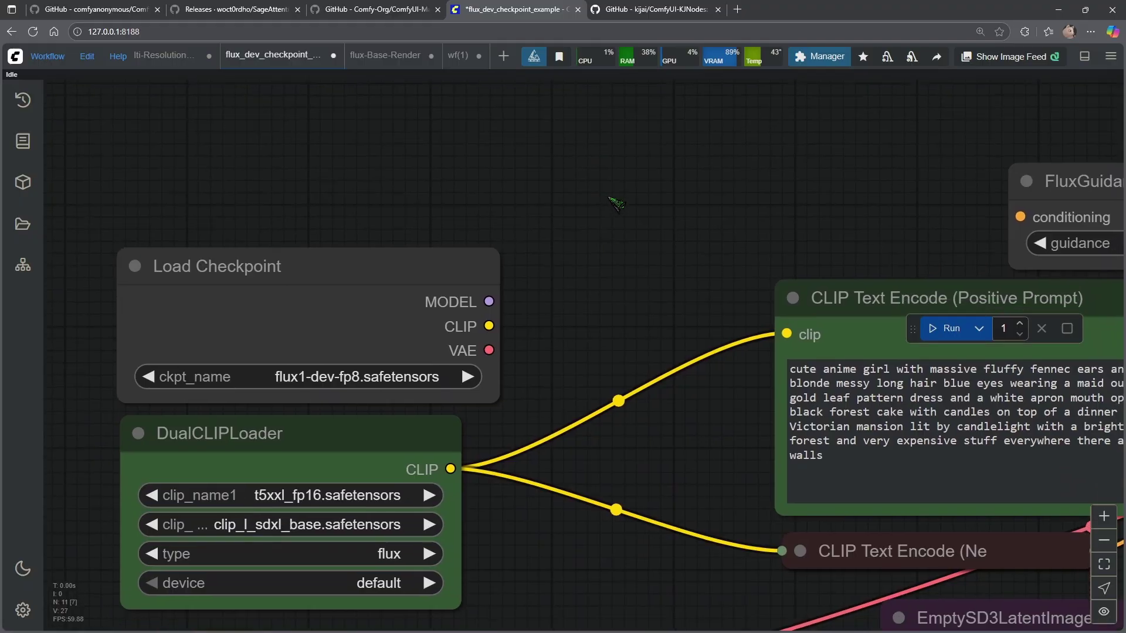
scroll(547, 333, up, 2)
drag(571, 220, 551, 262)
scroll(553, 297, down, 1)
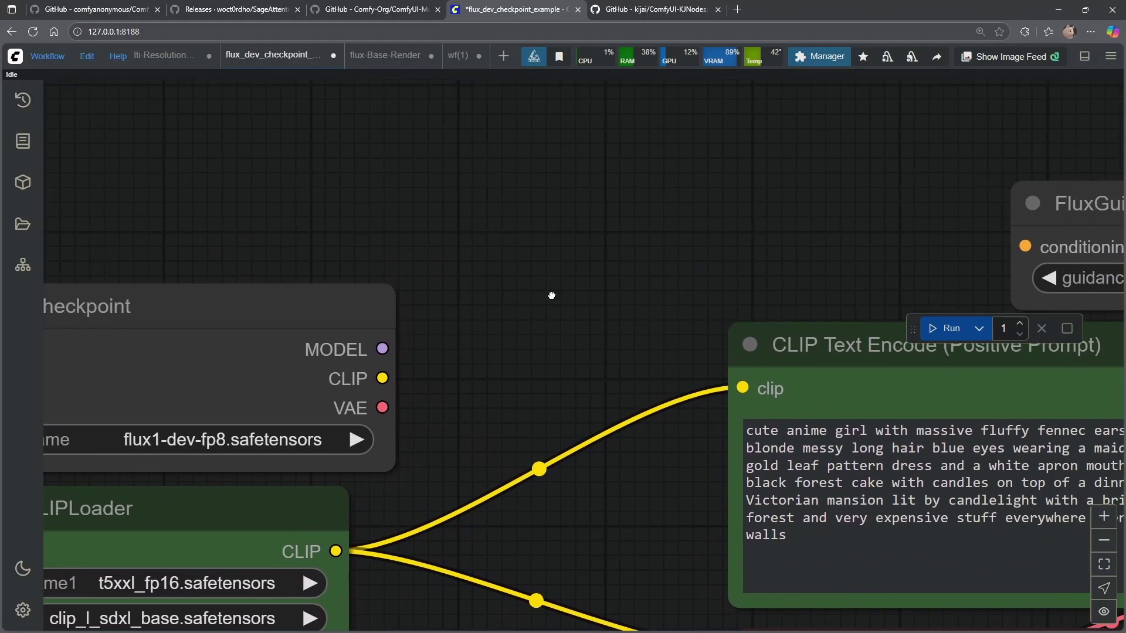
scroll(575, 258, up, 1)
scroll(606, 259, down, 2)
scroll(606, 280, up, 2)
scroll(599, 274, up, 1)
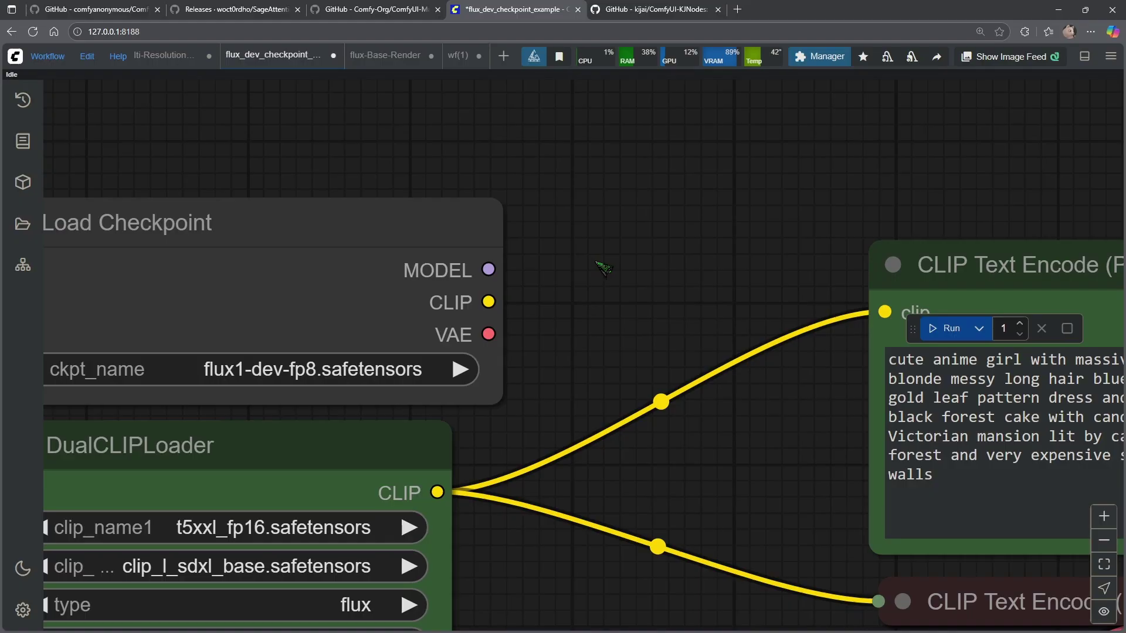
double_click(604, 267)
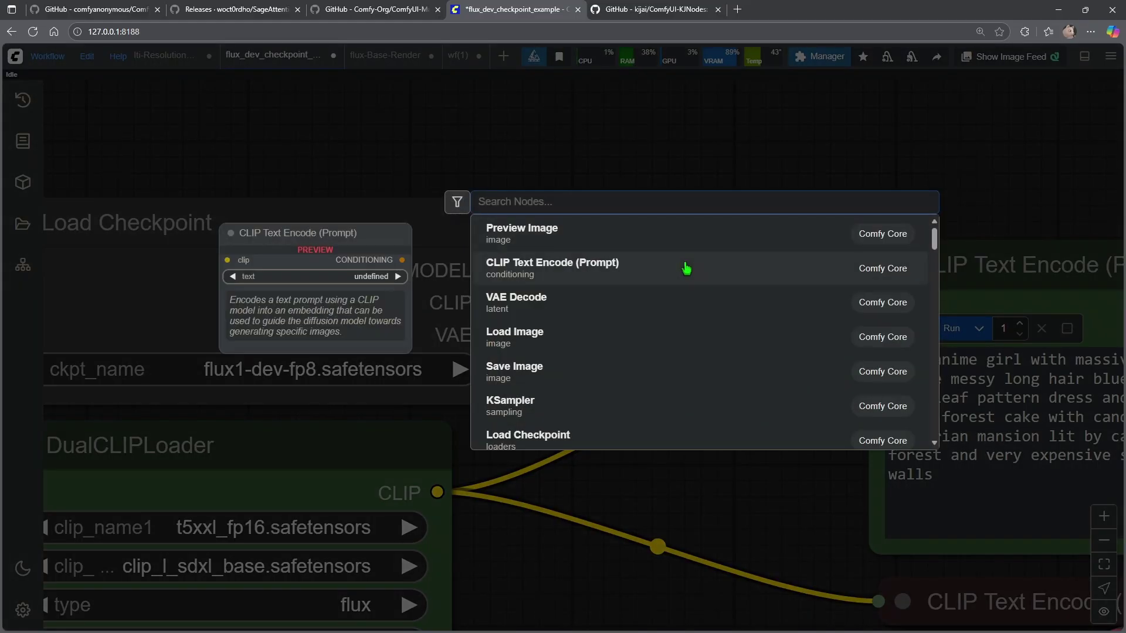
text(patch)
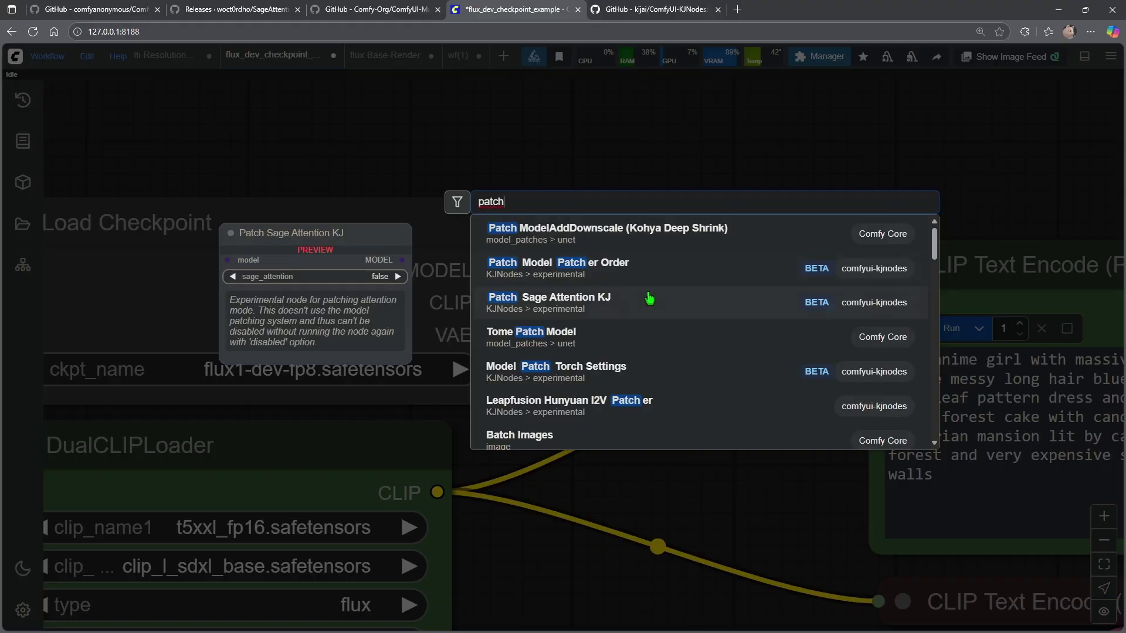
click(503, 301)
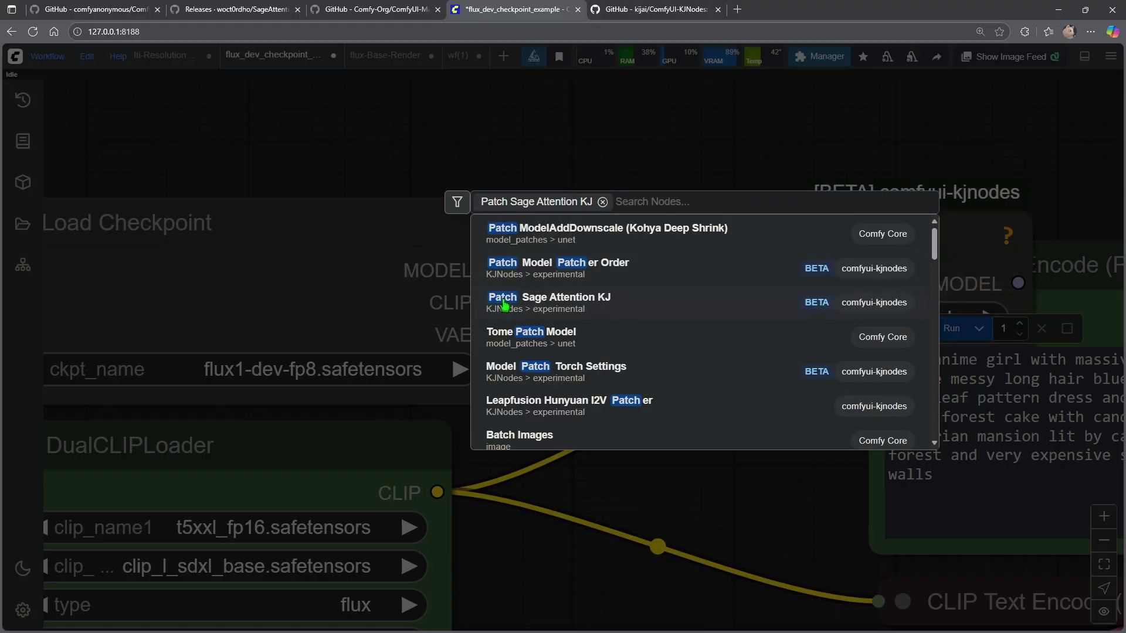
Step: Place the patch node above the prompt and move Load Checkpoint up beside it
drag(762, 250, 752, 97)
drag(724, 224, 782, 379)
drag(350, 405, 255, 229)
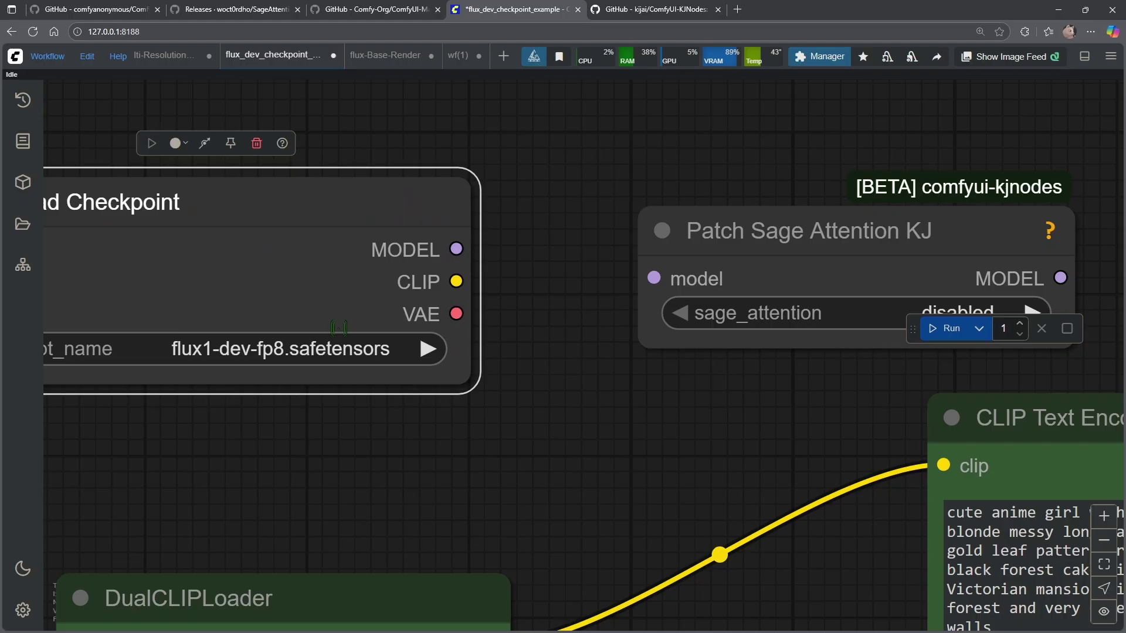
Step: Connect Load Checkpoint's MODEL output to the Patch Sage Attention KJ node's model input
scroll(524, 381, down, 3)
scroll(515, 424, down, 1)
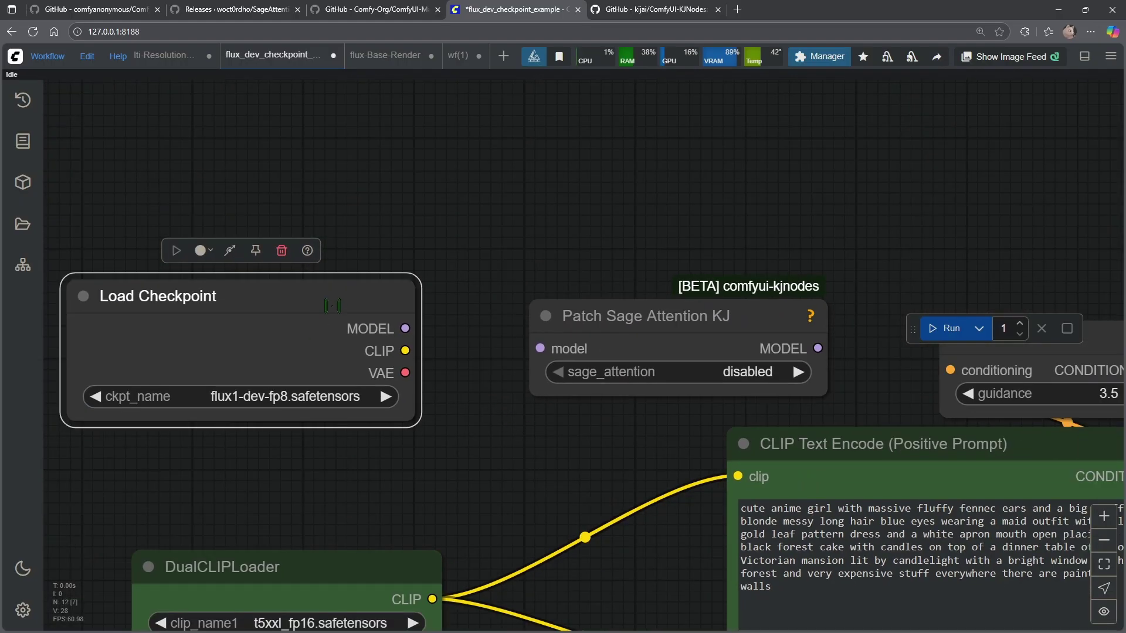
drag(377, 302, 400, 317)
scroll(463, 412, up, 2)
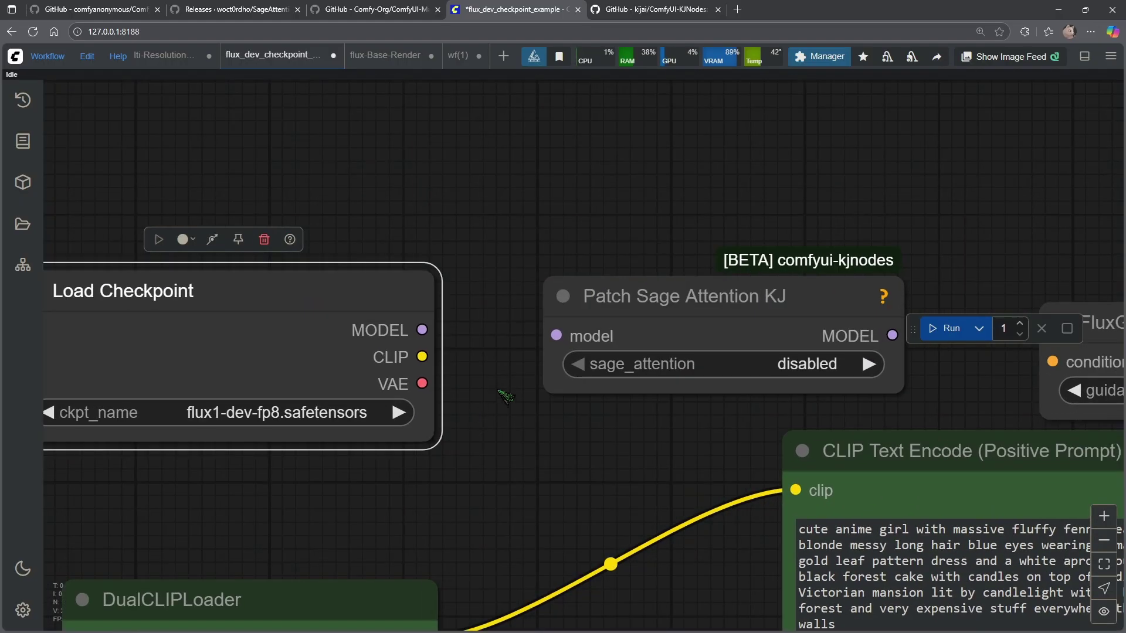
drag(608, 421, 772, 450)
drag(629, 473, 512, 406)
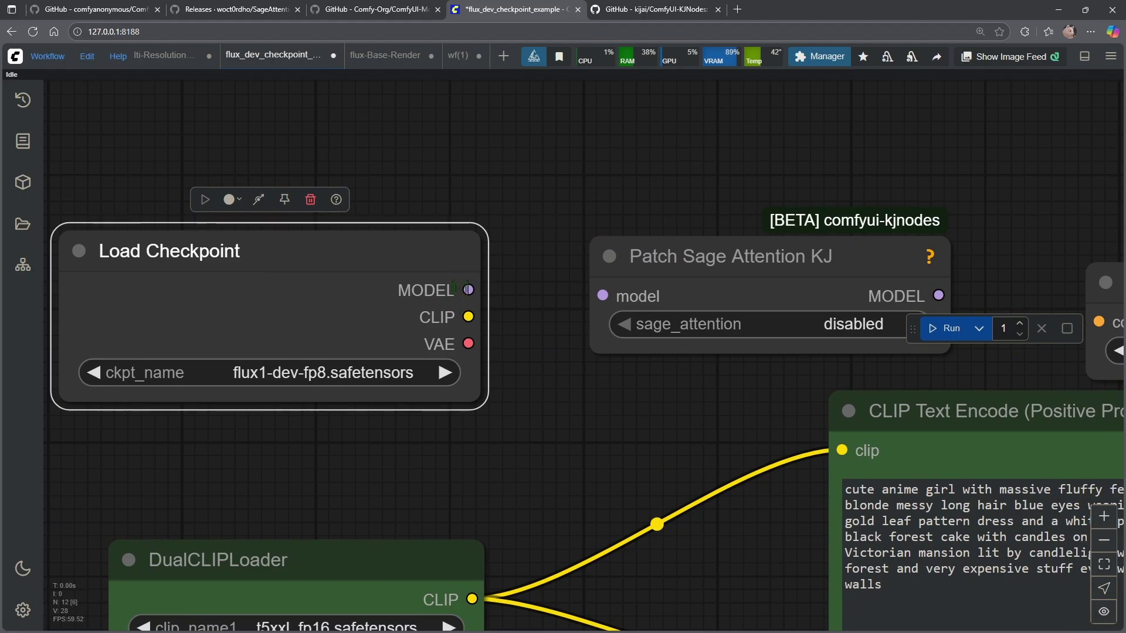
drag(469, 290, 602, 296)
Step: Feed the patch node's MODEL output into the KSampler's model input
scroll(655, 259, right, 5)
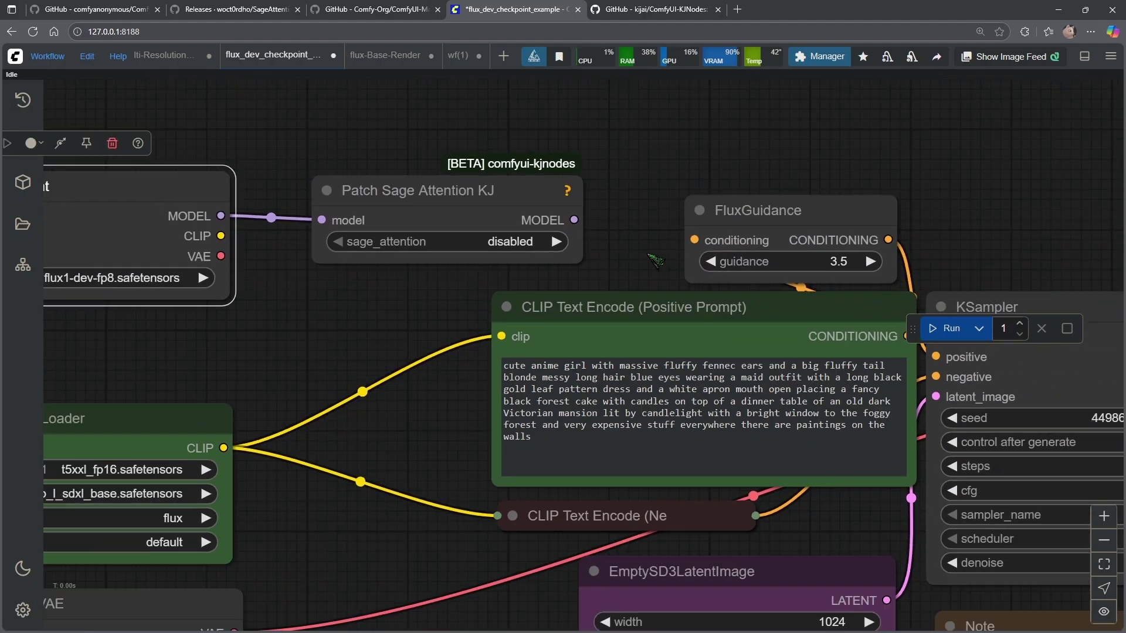
scroll(638, 222, right, 2)
drag(530, 208, 892, 324)
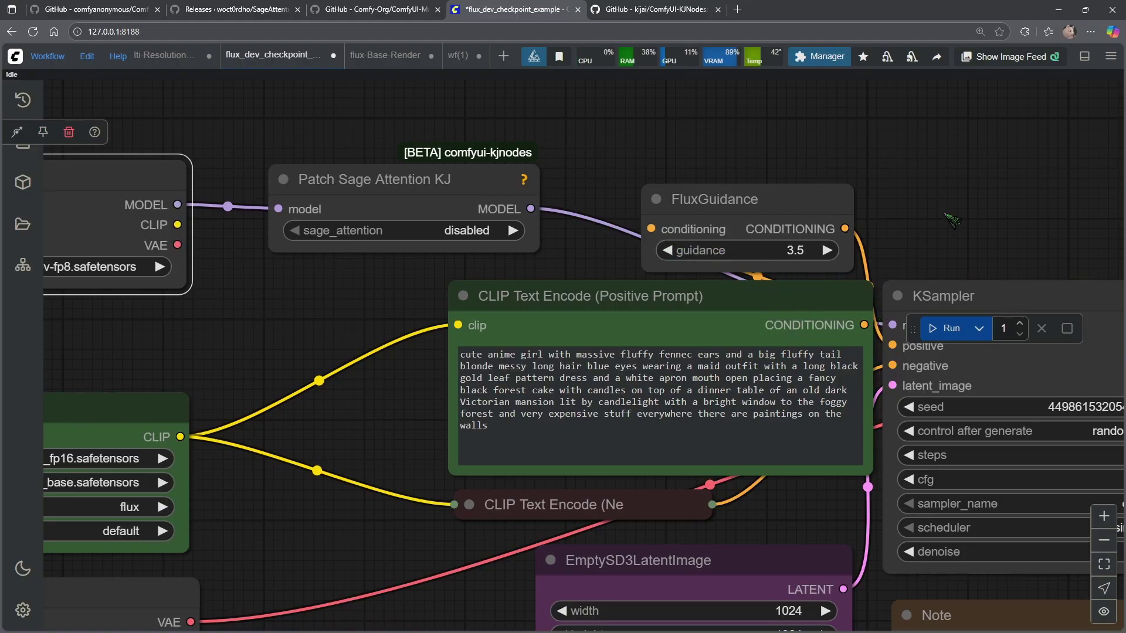
scroll(701, 178, right, 3)
scroll(491, 232, left, 3)
scroll(491, 232, up, 2)
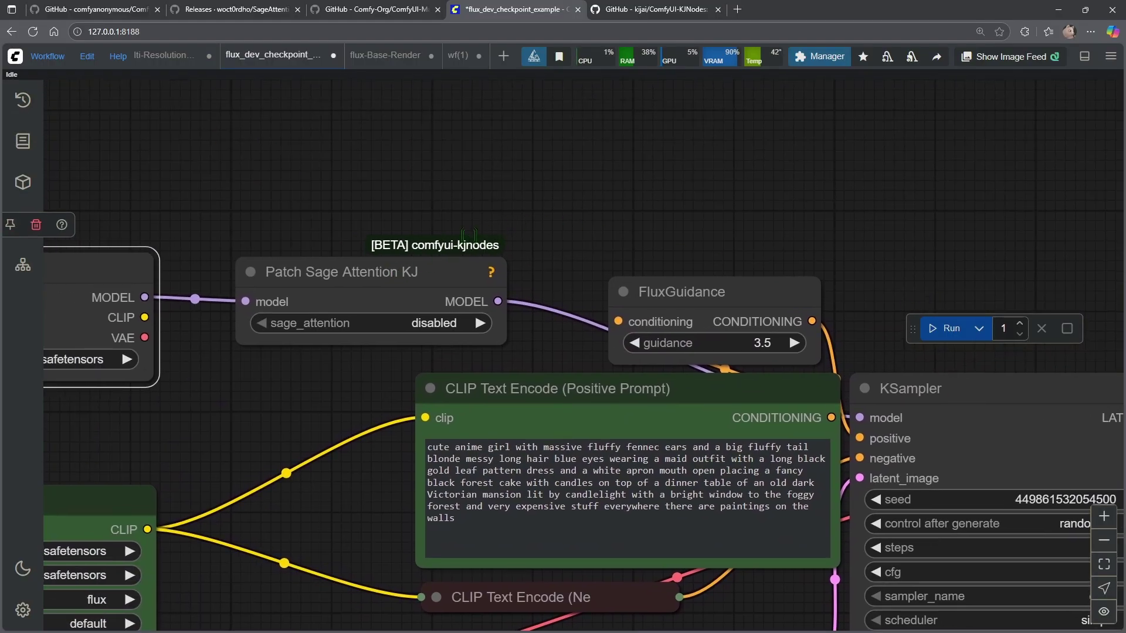
Step: Set the patch node's sage_attention to auto and align it between the loader and FluxGuidance
drag(404, 272, 479, 172)
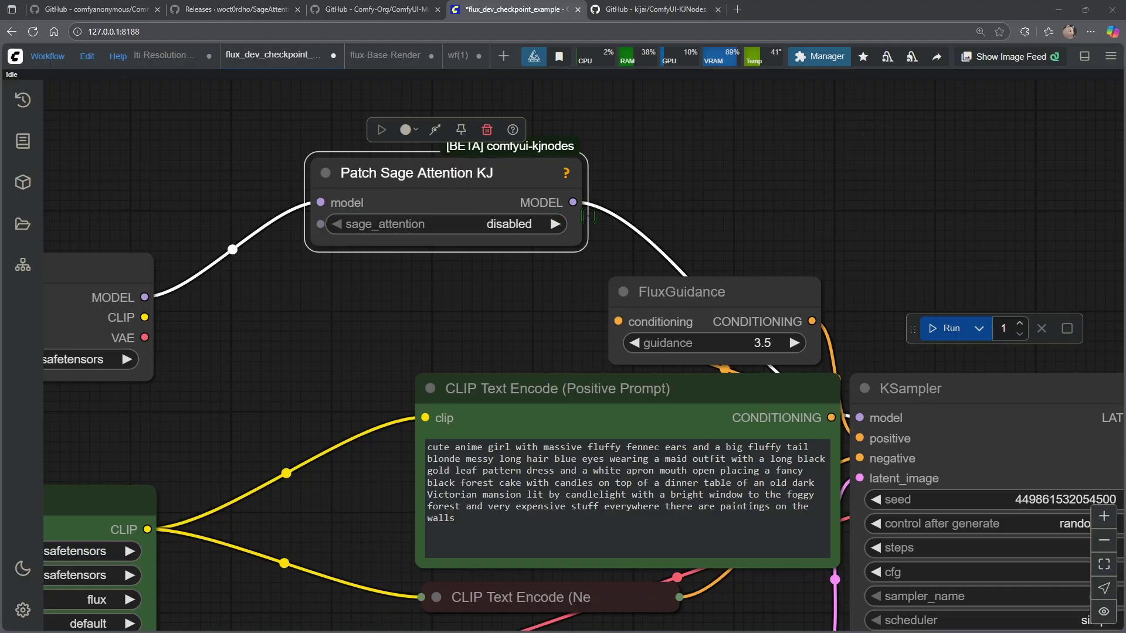
click(555, 224)
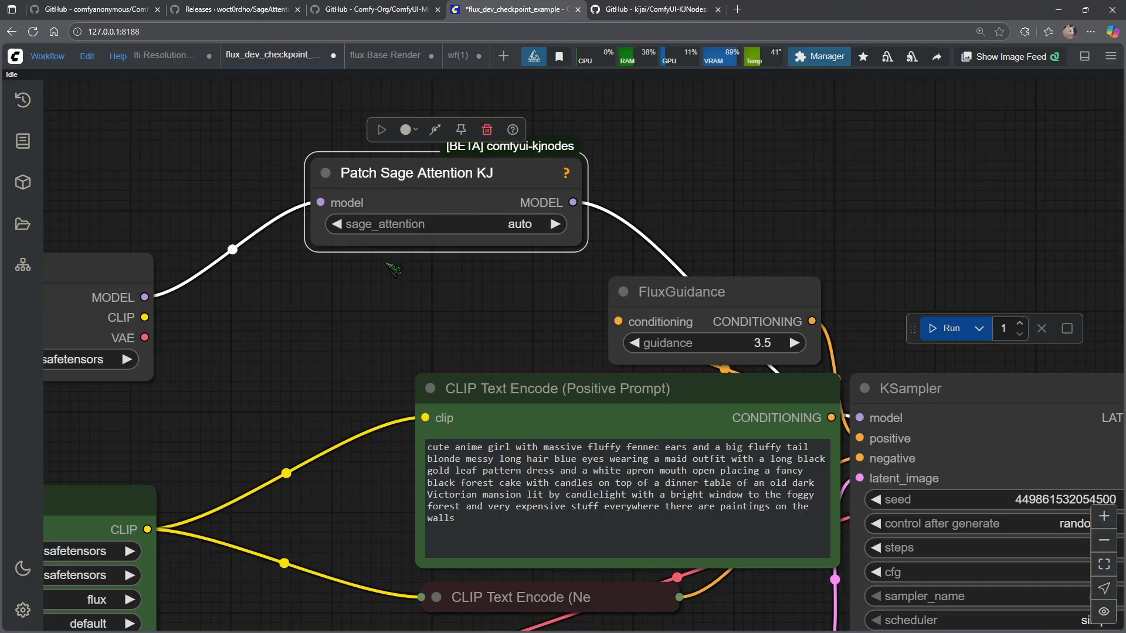
scroll(393, 268, down, 5)
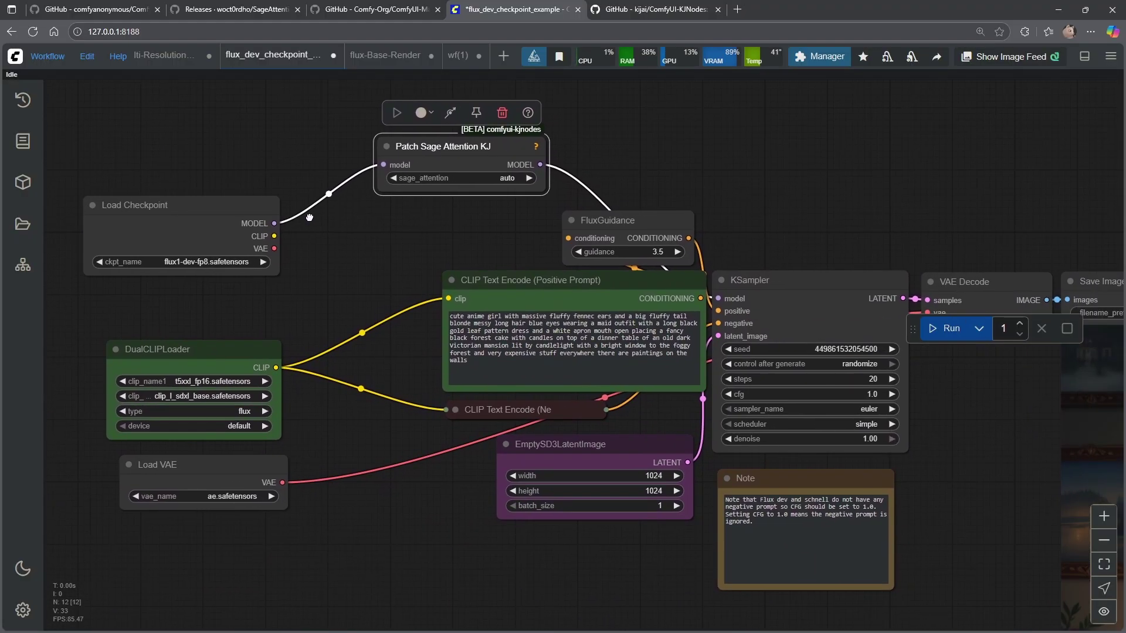
drag(309, 217, 507, 267)
drag(651, 197, 619, 252)
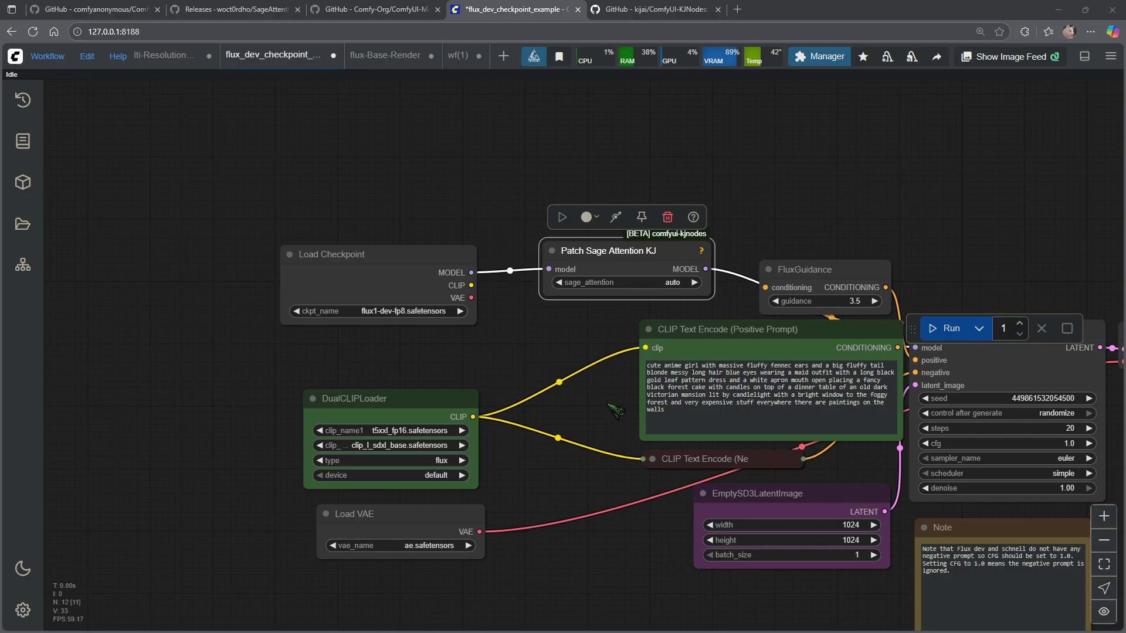
click(615, 410)
scroll(602, 337, up, 5)
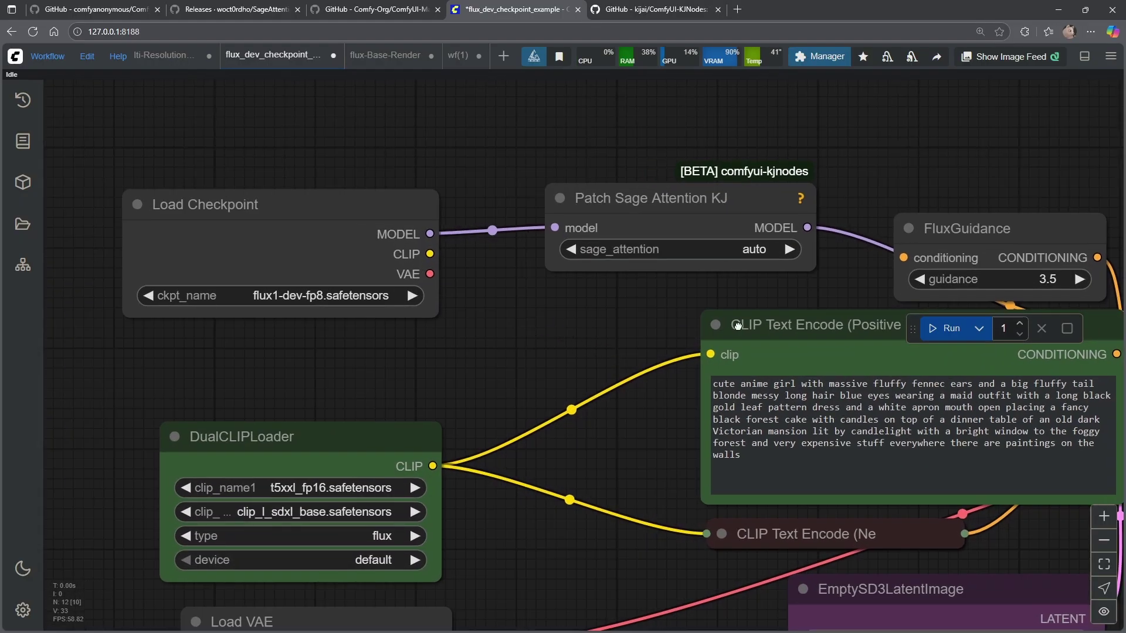
scroll(602, 337, down, 2)
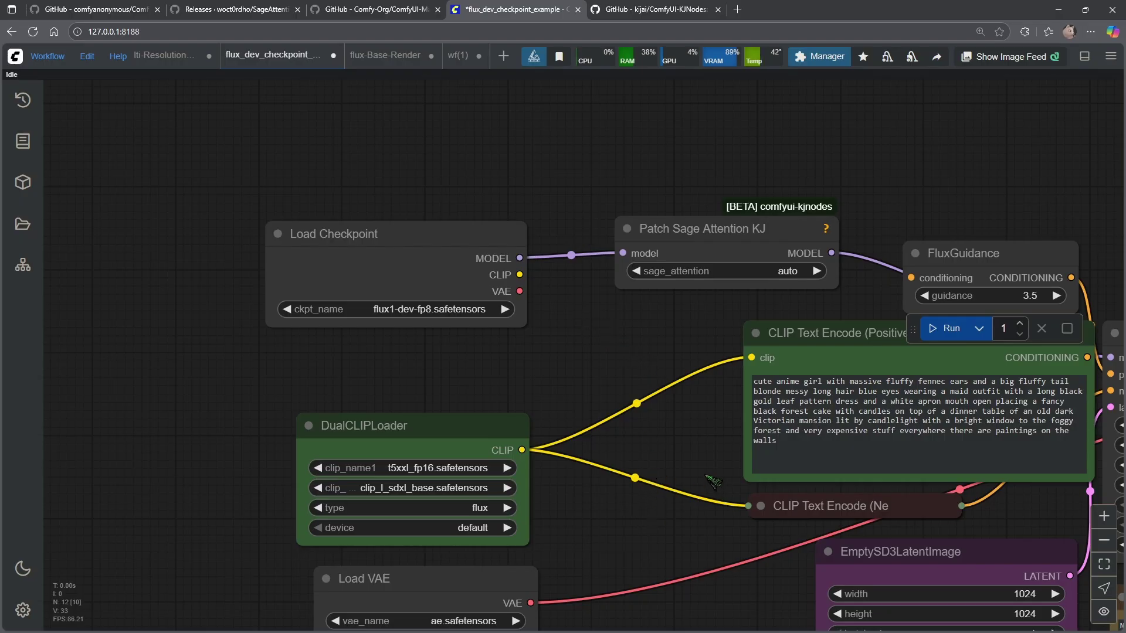
drag(712, 481, 499, 469)
drag(928, 236, 544, 139)
drag(930, 521, 808, 442)
drag(699, 397, 482, 252)
scroll(482, 253, down, 2)
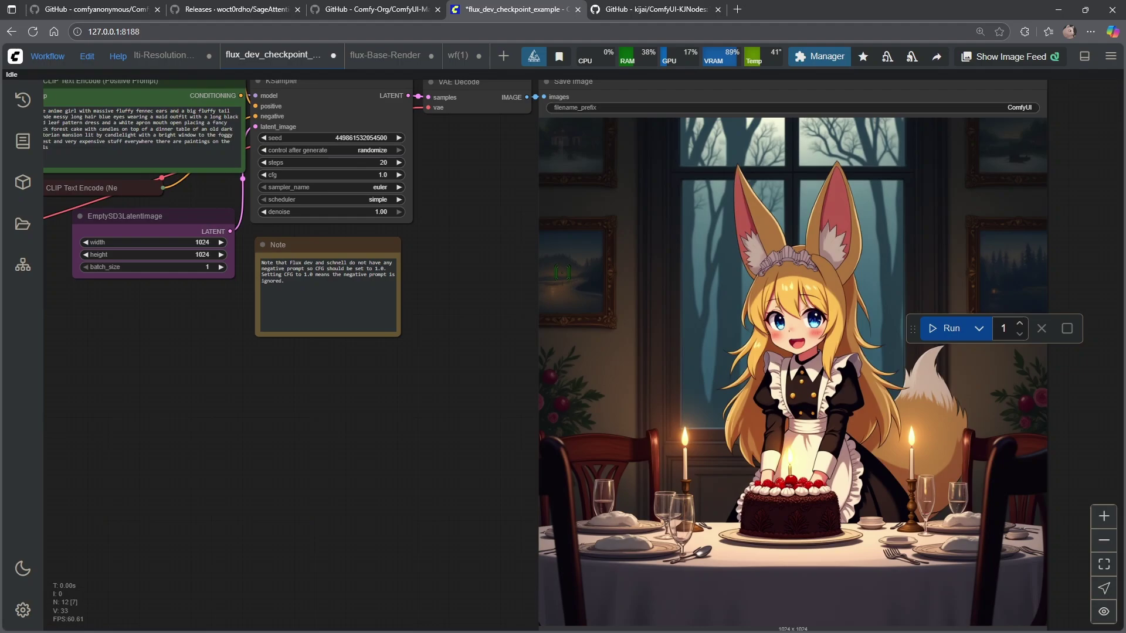
scroll(628, 352, down, 4)
drag(1032, 453, 795, 413)
scroll(717, 402, up, 5)
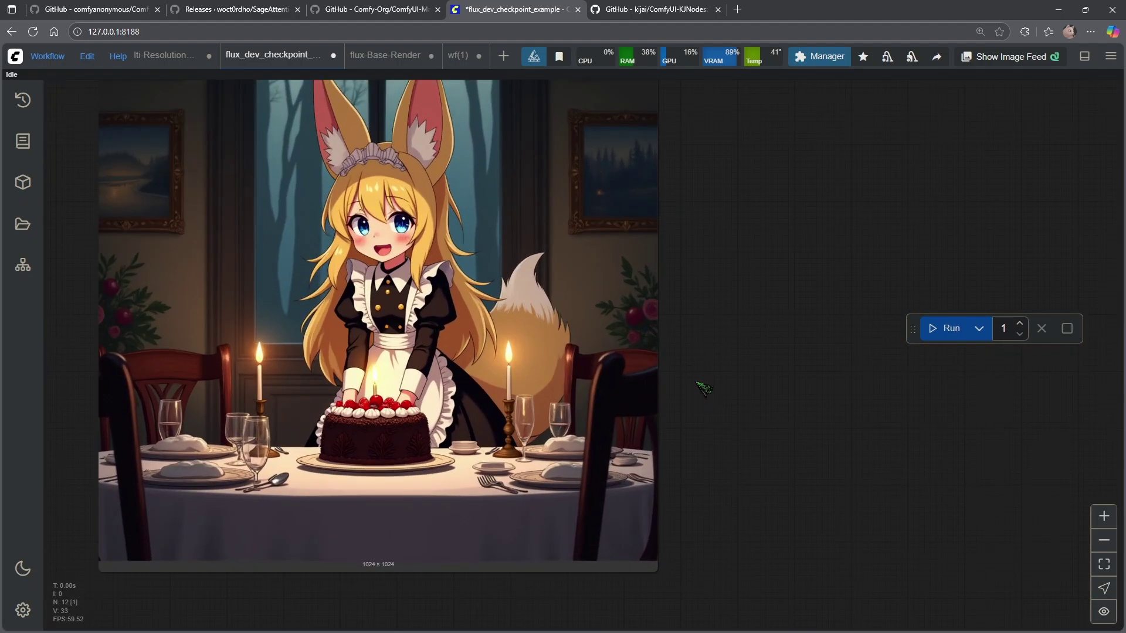
drag(764, 304, 815, 333)
scroll(910, 270, left, 2)
scroll(868, 249, up, 1)
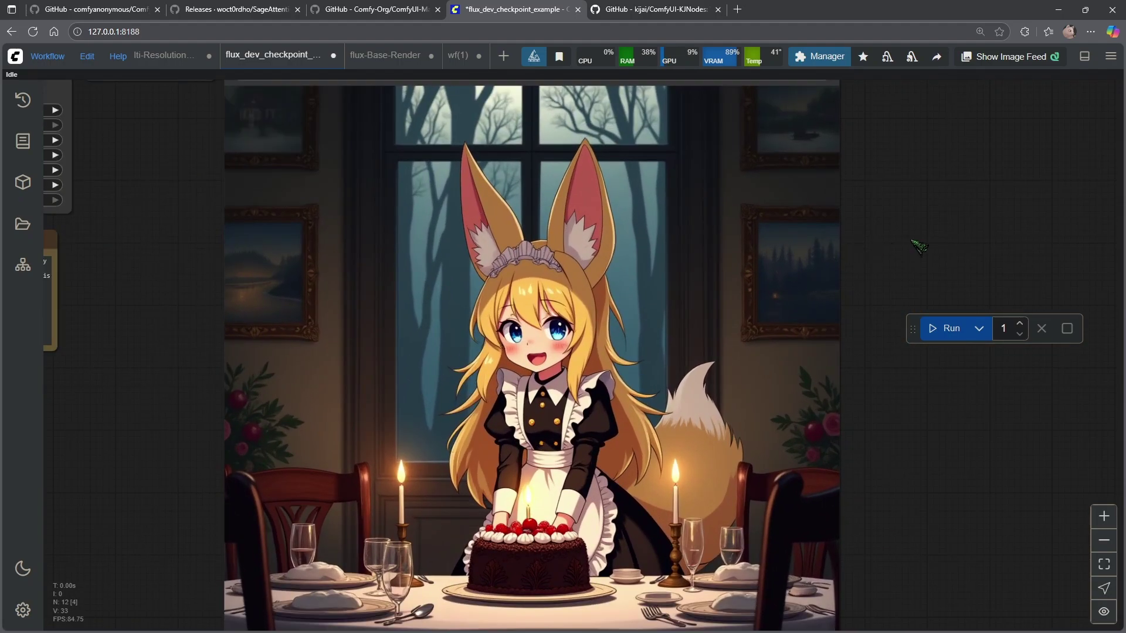
scroll(875, 248, up, 1)
scroll(867, 432, down, 2)
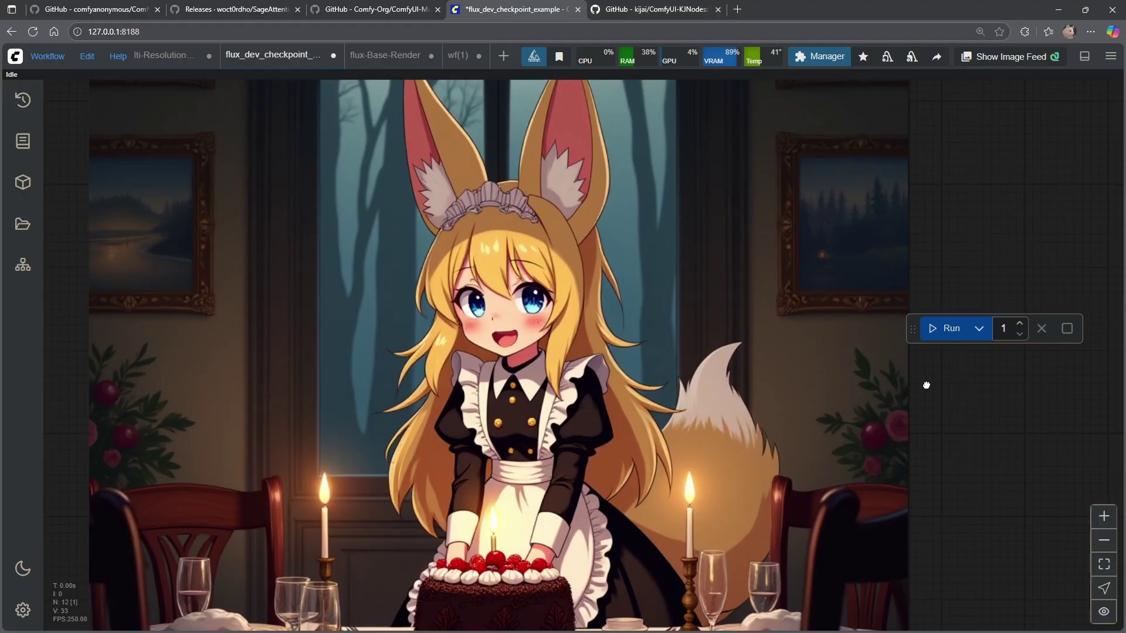
scroll(924, 384, left, 2)
drag(924, 227, 817, 273)
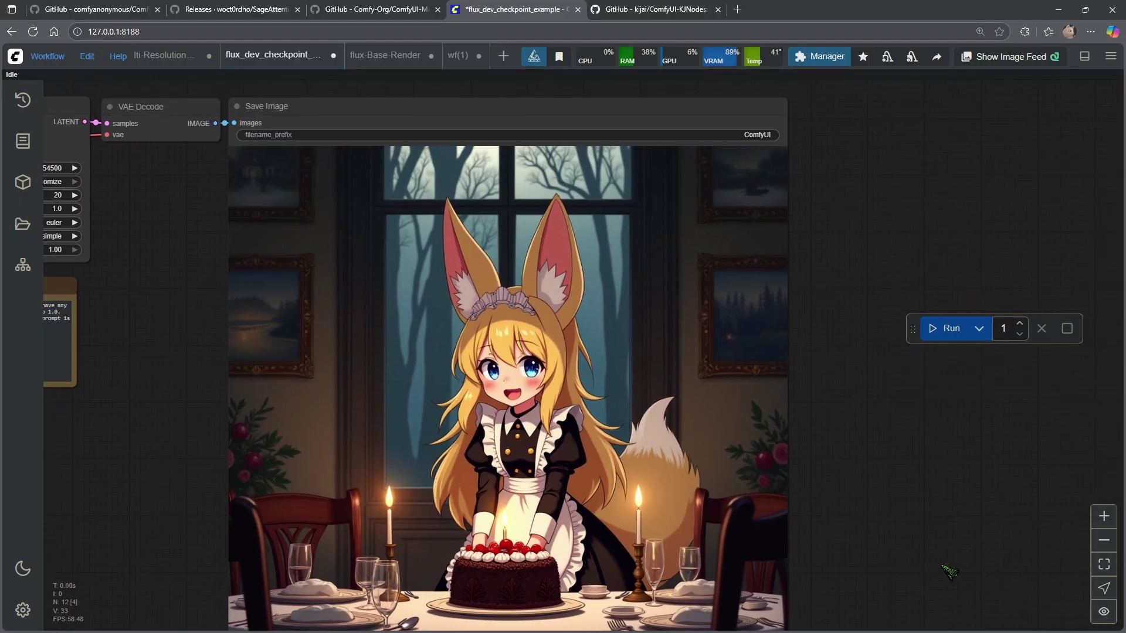